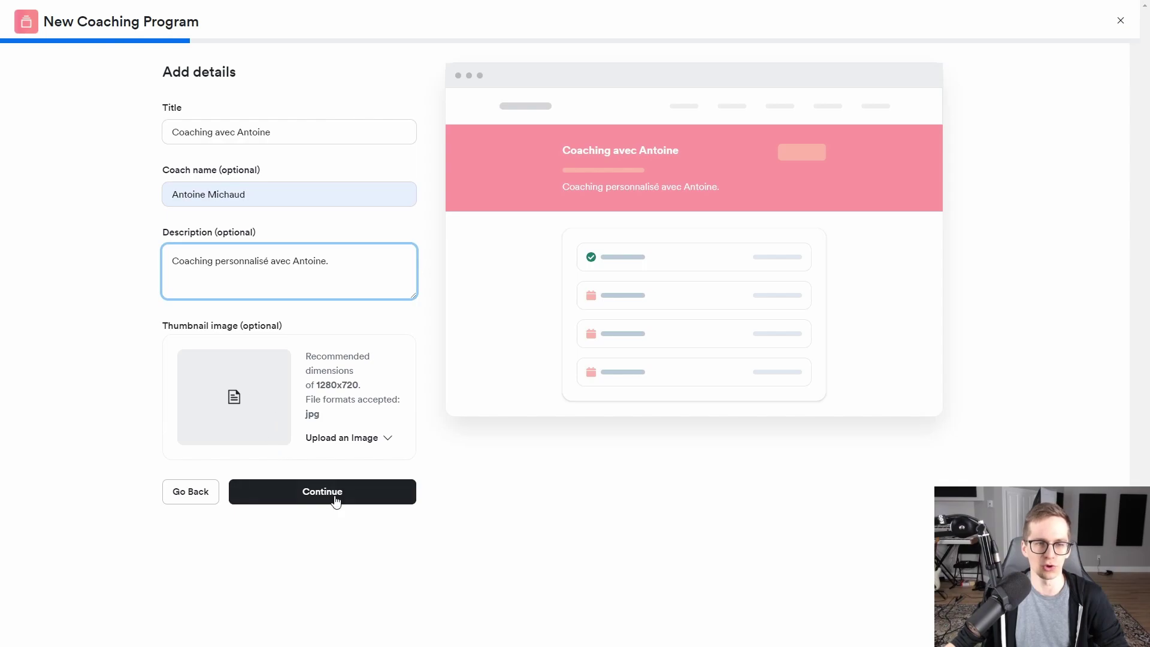
Step: Accept the program details and set the program up as 1:1 Coaching with 6 sessions
{"action": "left_click", "coordinate": [324, 494]}
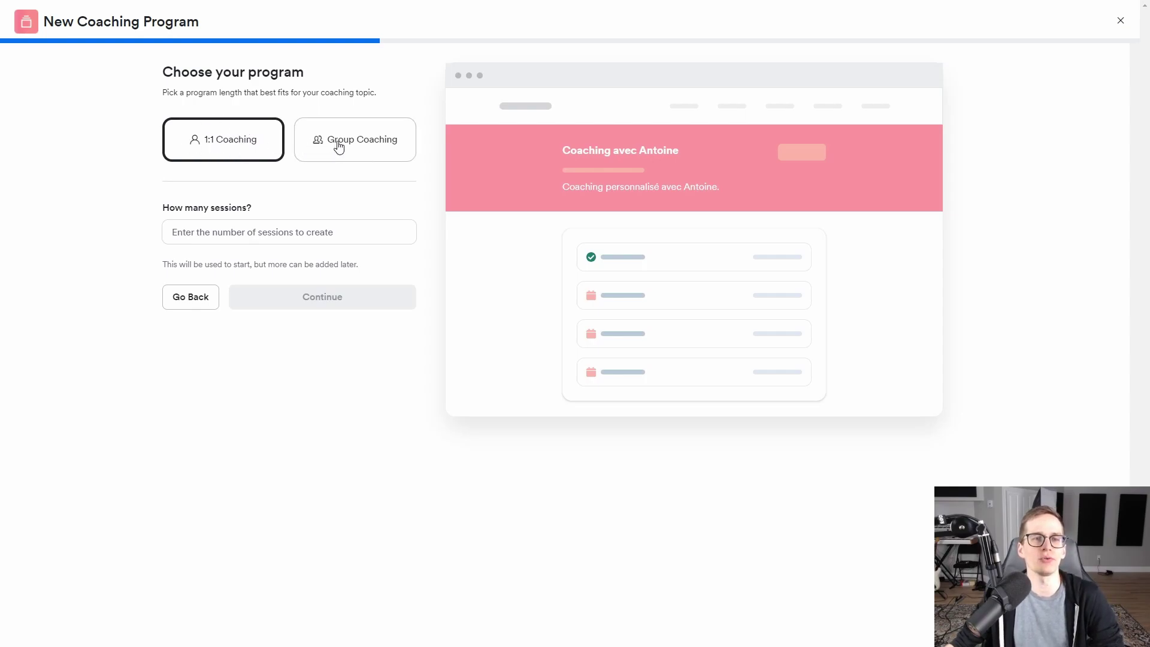
{"action": "left_click", "coordinate": [336, 146]}
{"action": "left_click", "coordinate": [221, 150]}
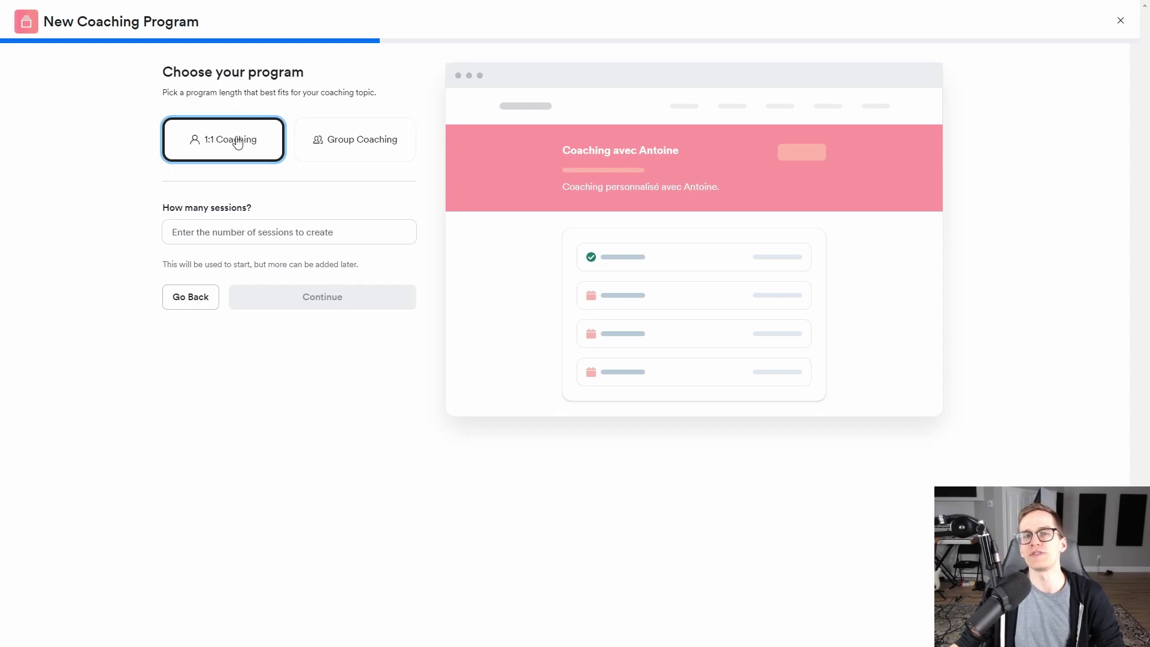
{"action": "left_click", "coordinate": [368, 153]}
{"action": "left_click", "coordinate": [230, 149]}
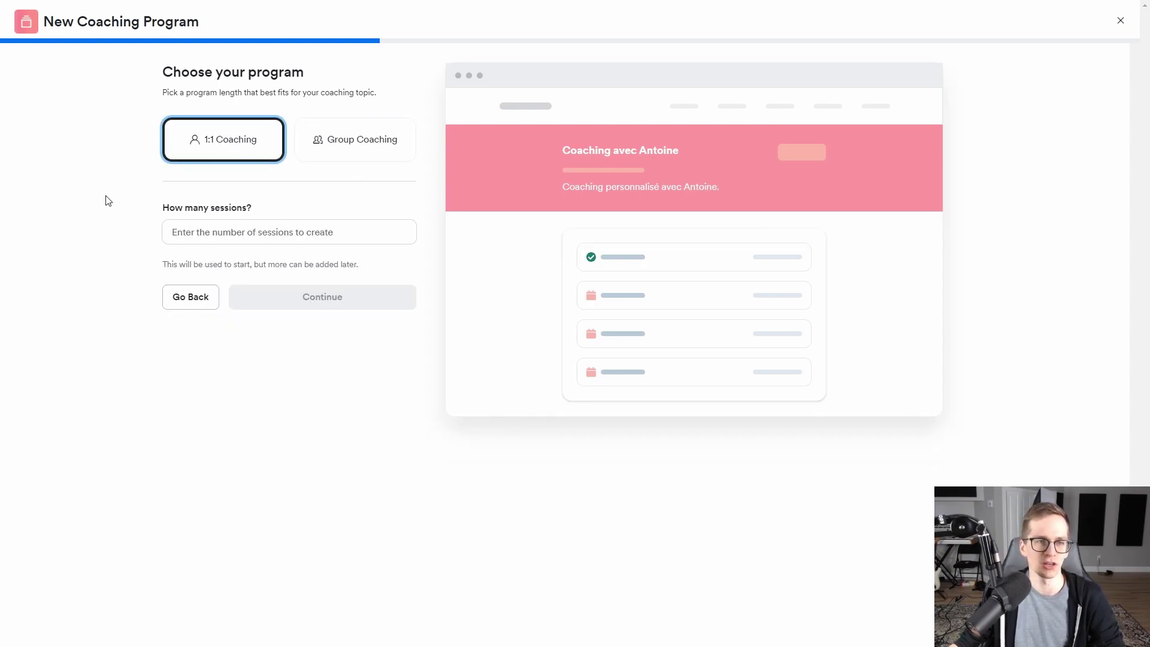
{"action": "left_click", "coordinate": [197, 234]}
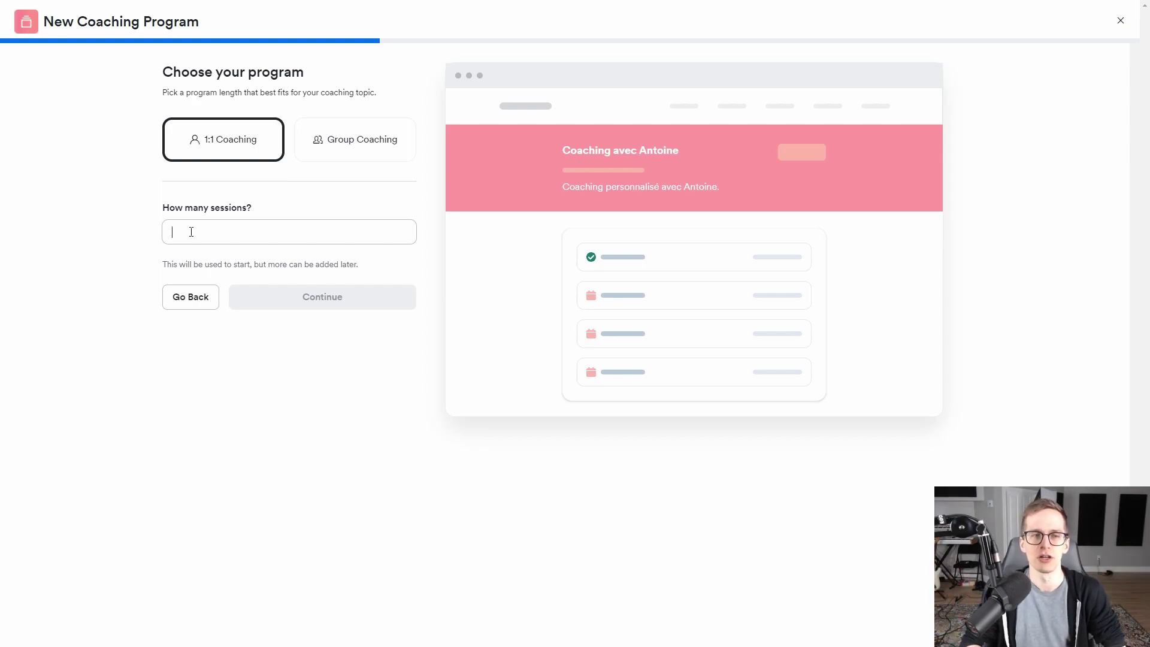
{"action": "type", "text": "6"}
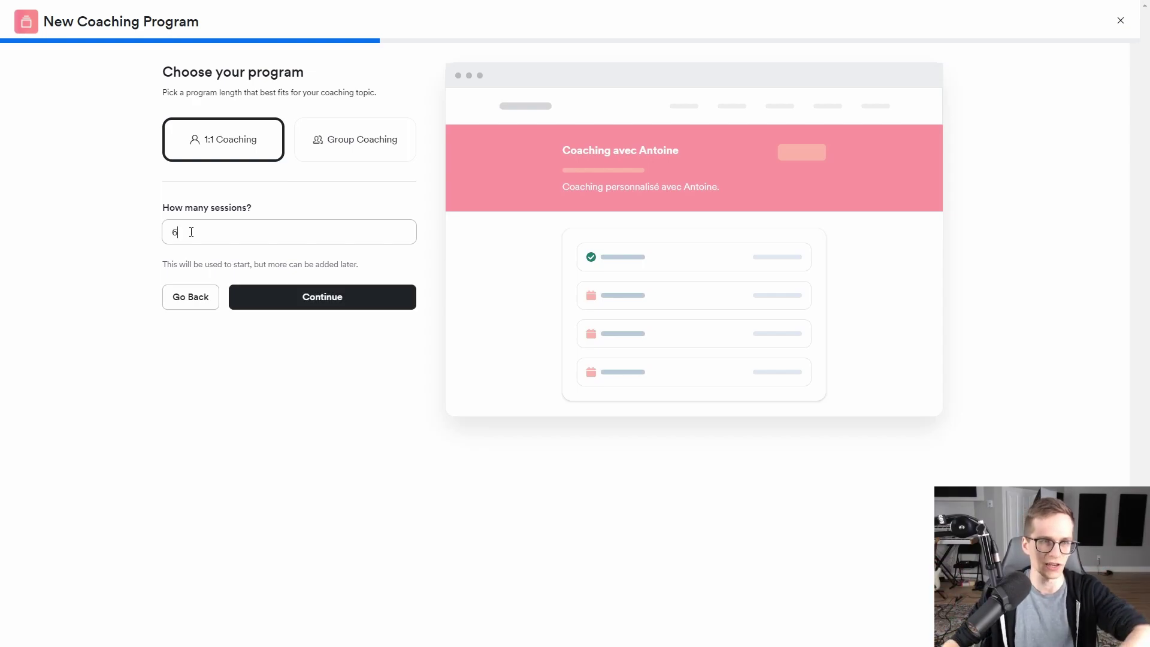
{"action": "left_click", "coordinate": [318, 295]}
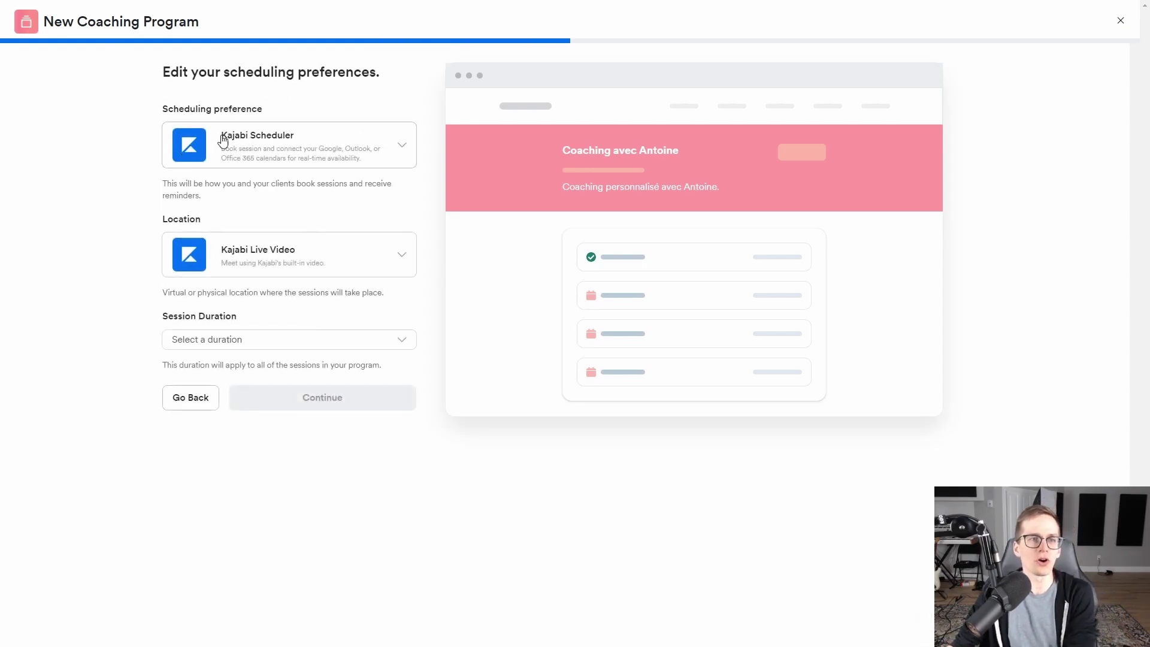
Step: Try Calendly and Manual booking as the scheduling preference, and return to Kajabi Scheduler
{"action": "left_click", "coordinate": [285, 160]}
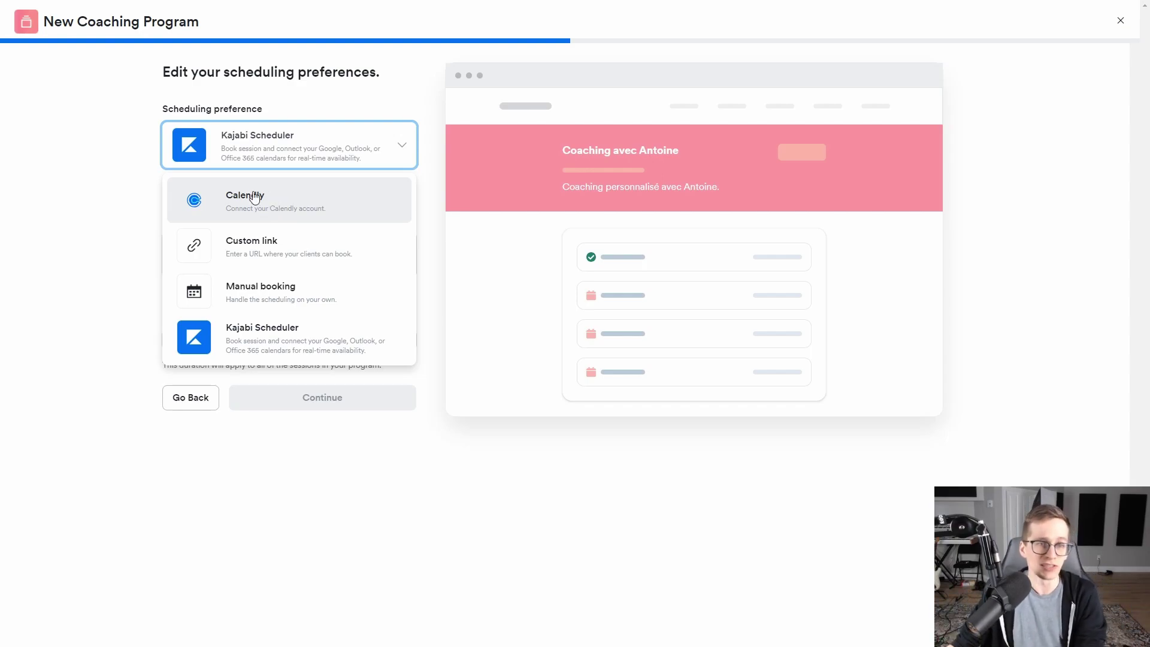
{"action": "left_click", "coordinate": [285, 183]}
{"action": "left_click", "coordinate": [311, 155]}
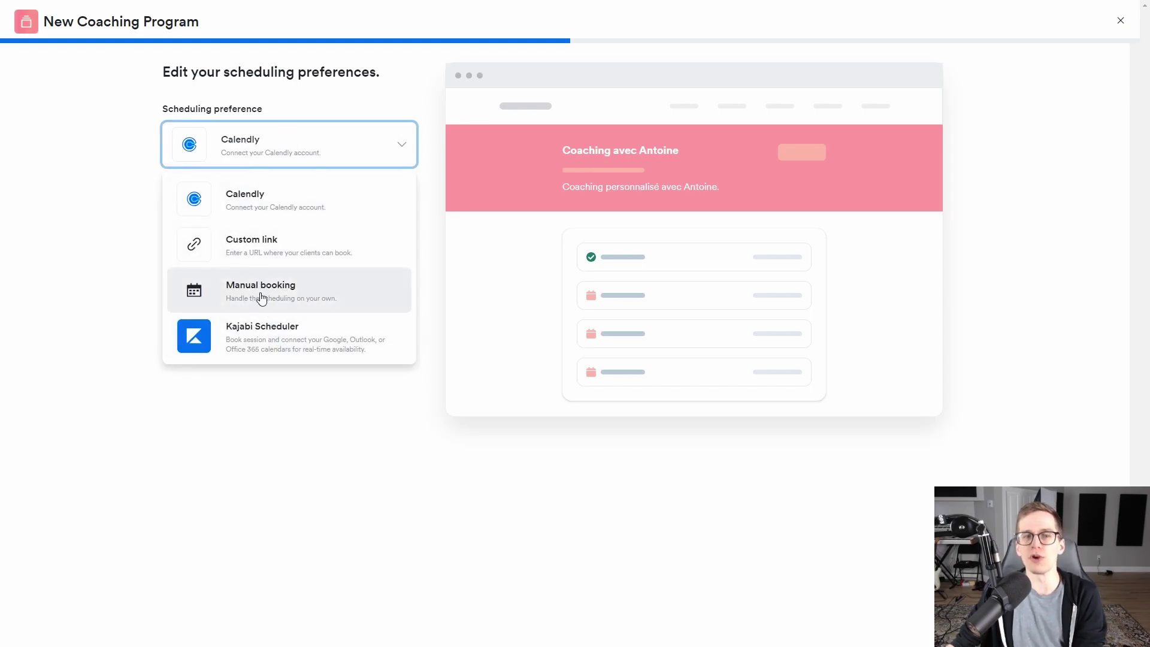
{"action": "left_click", "coordinate": [286, 297]}
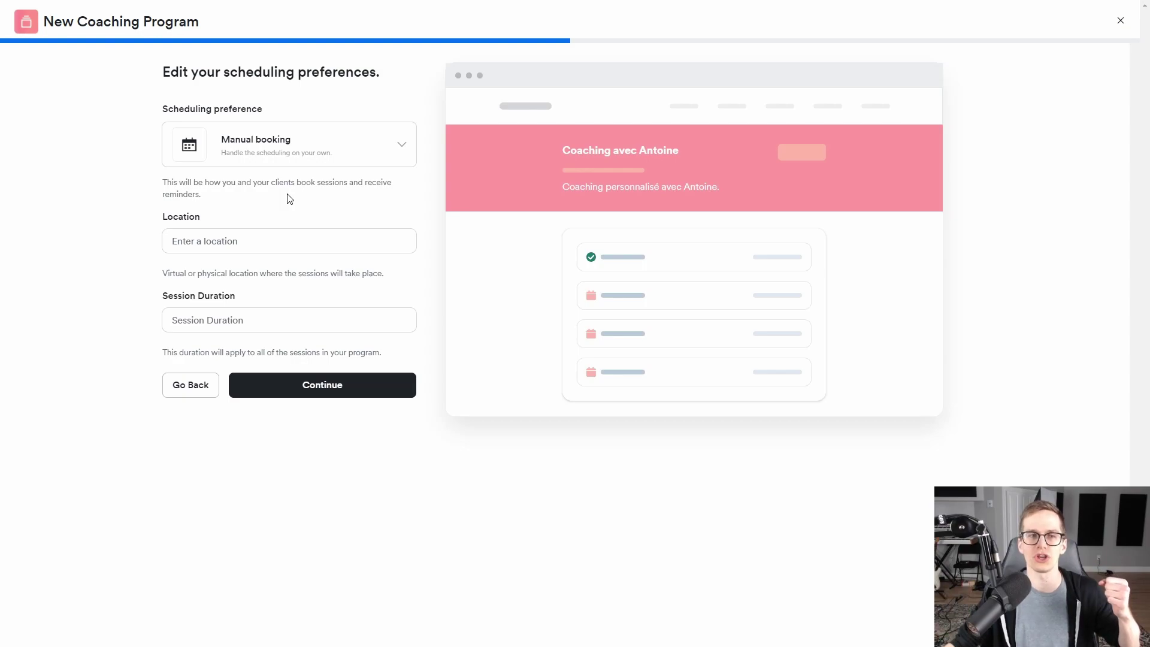
{"action": "left_click", "coordinate": [254, 156]}
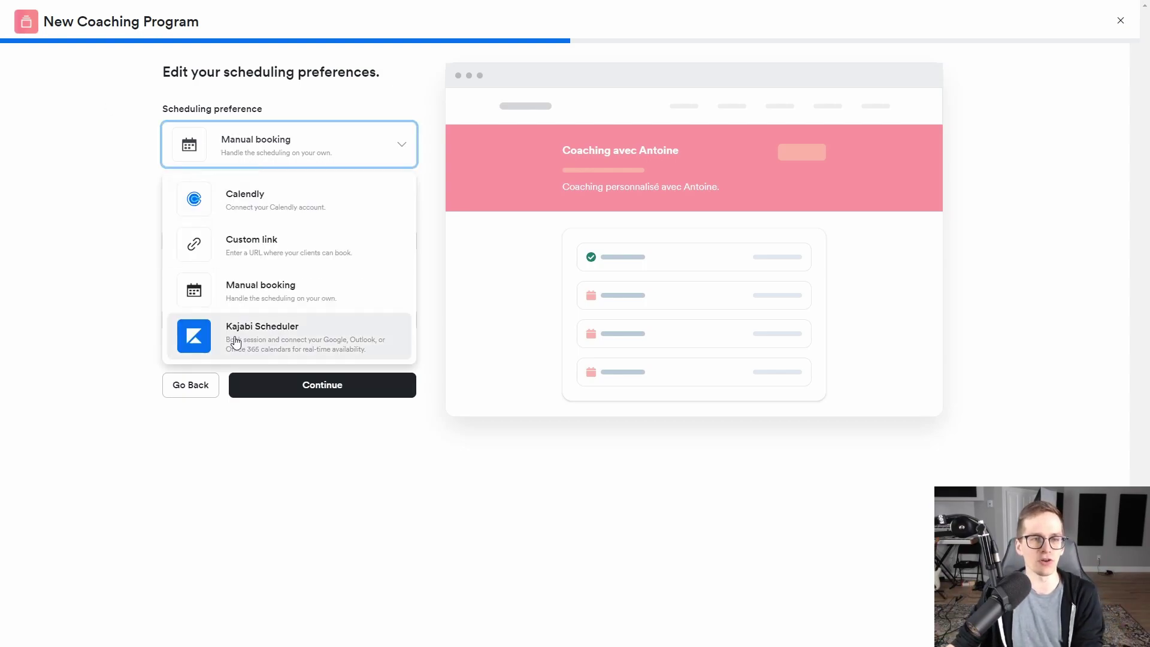
{"action": "left_click", "coordinate": [294, 340]}
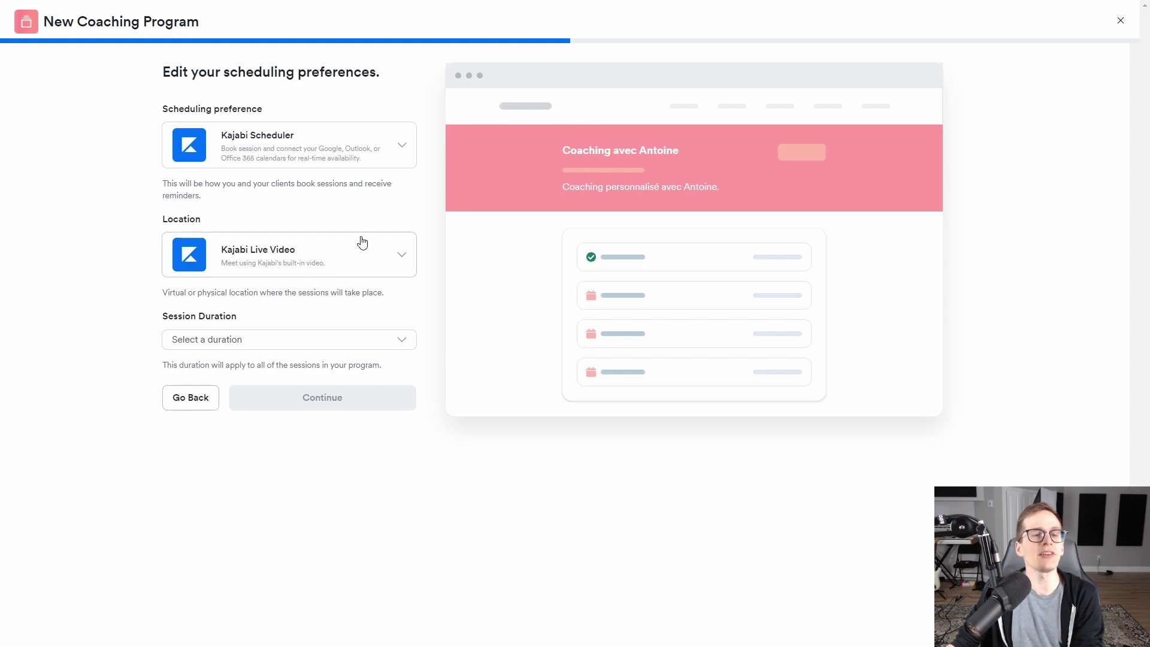
Step: Try a Custom session location and switch back to Kajabi Live Video
{"action": "left_click", "coordinate": [261, 266]}
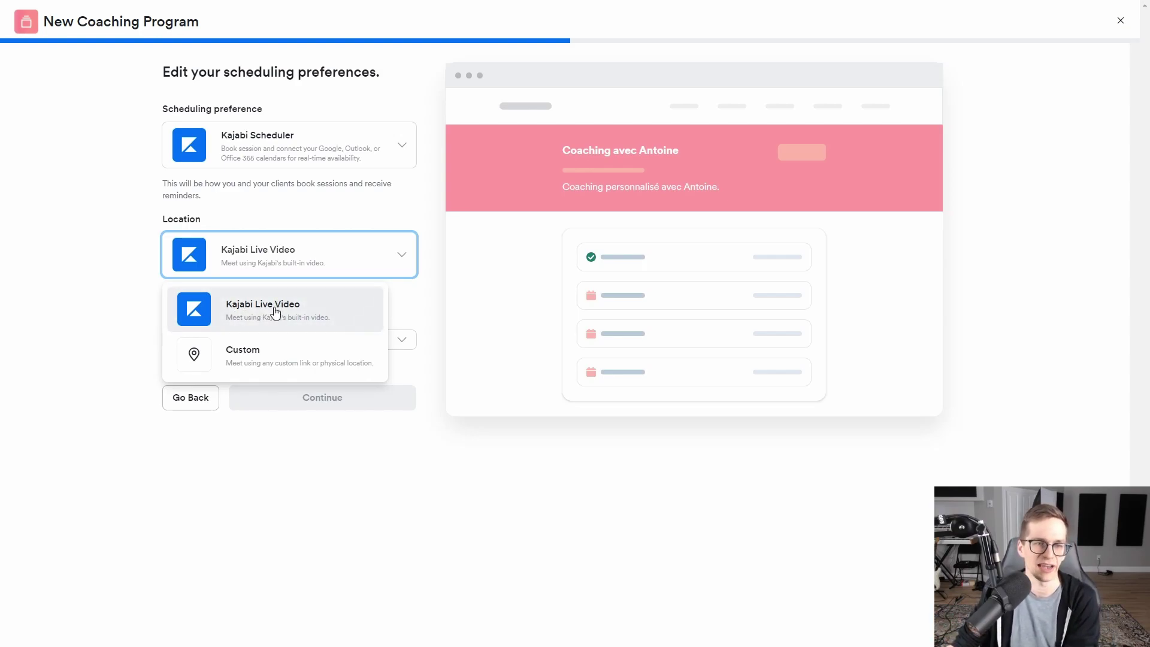
{"action": "left_click", "coordinate": [252, 361]}
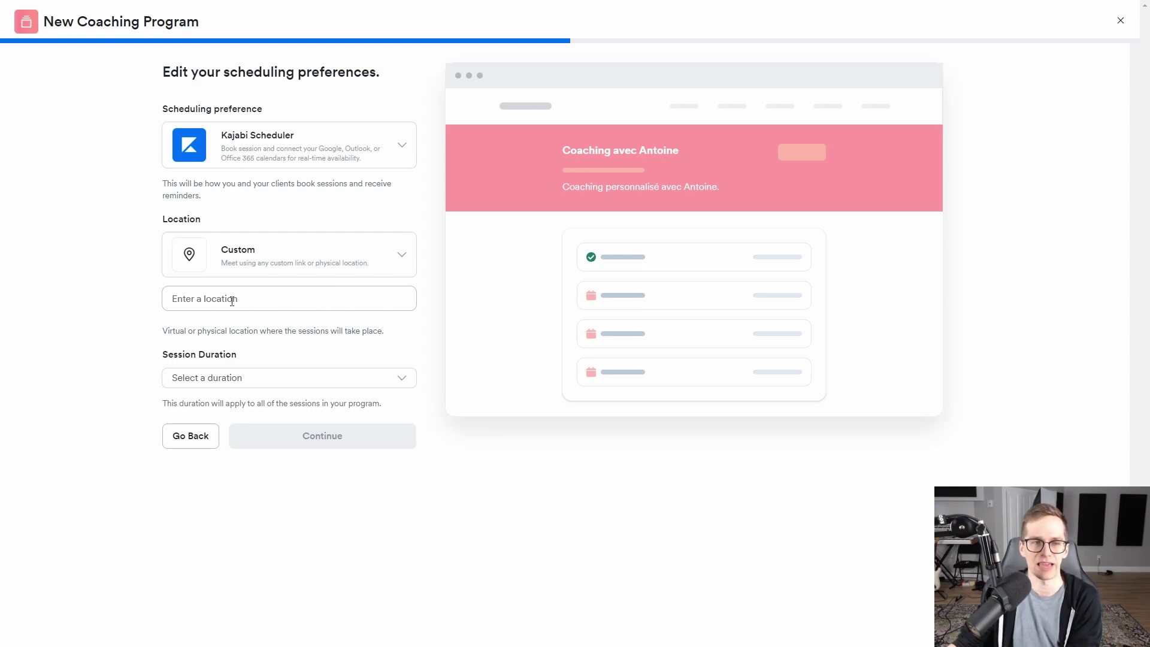
{"action": "left_click", "coordinate": [276, 270]}
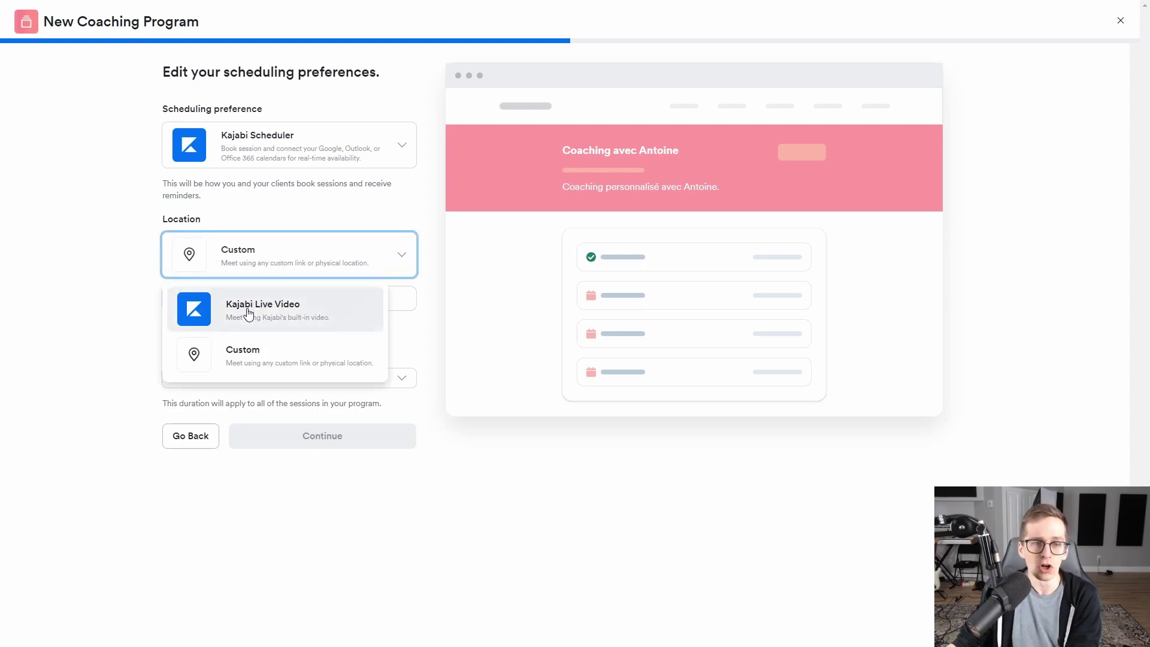
{"action": "left_click", "coordinate": [280, 309]}
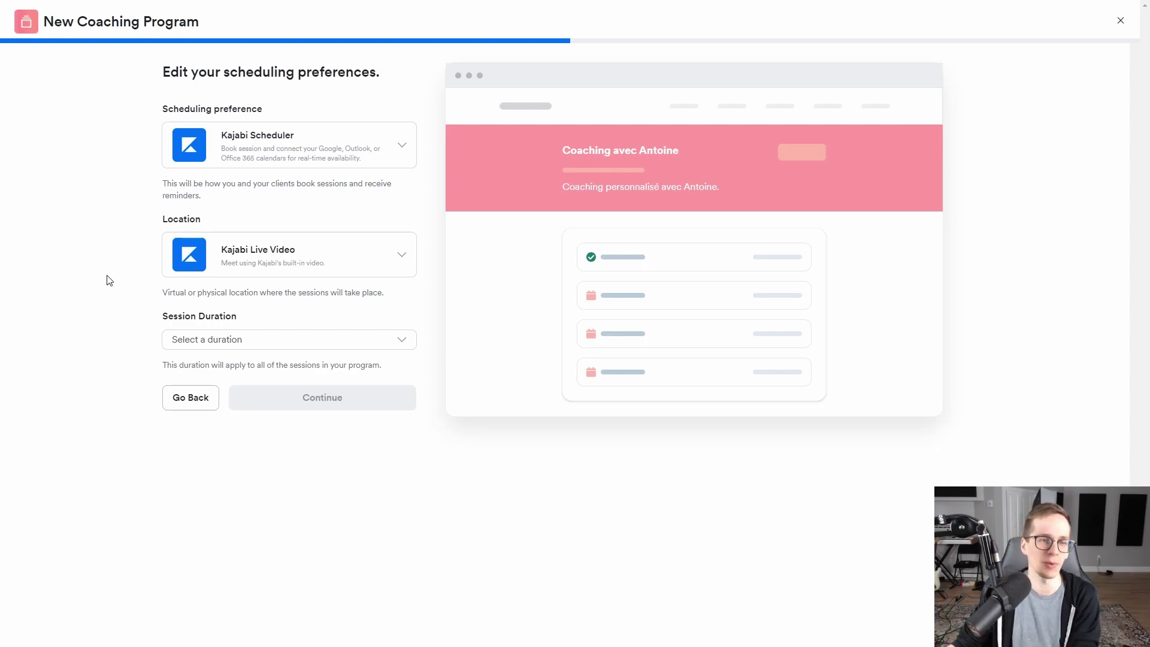
Step: Set the session duration to 90 minutes and proceed to the program's appearance settings
{"action": "left_click", "coordinate": [215, 339]}
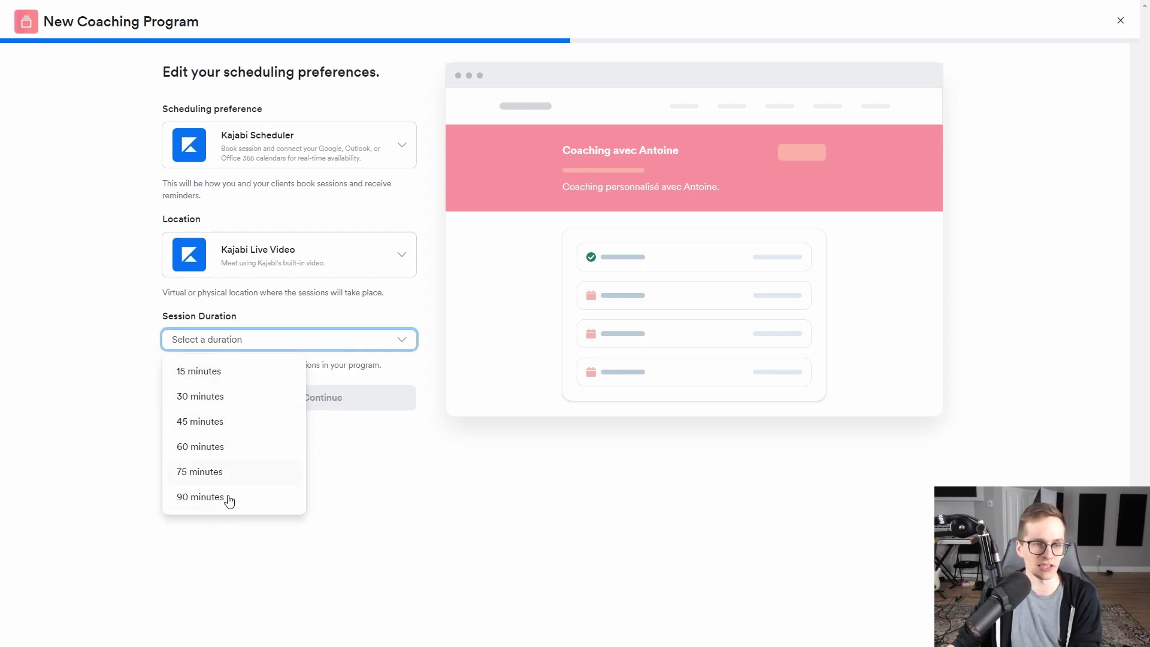
{"action": "left_click", "coordinate": [199, 499]}
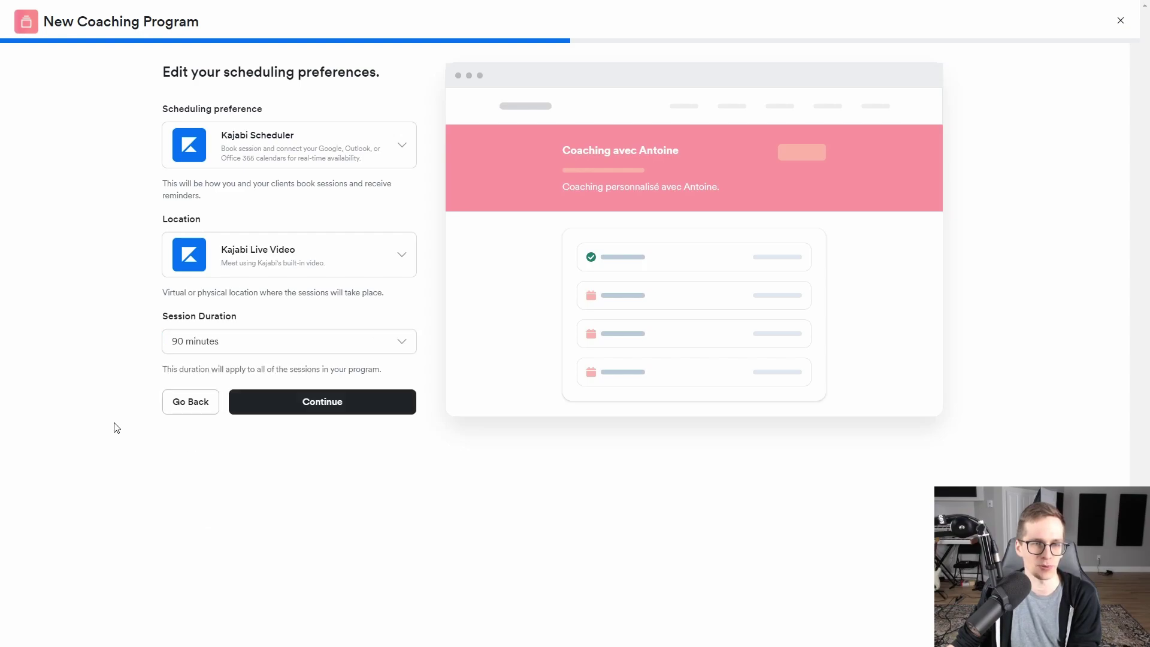
{"action": "left_click", "coordinate": [325, 407]}
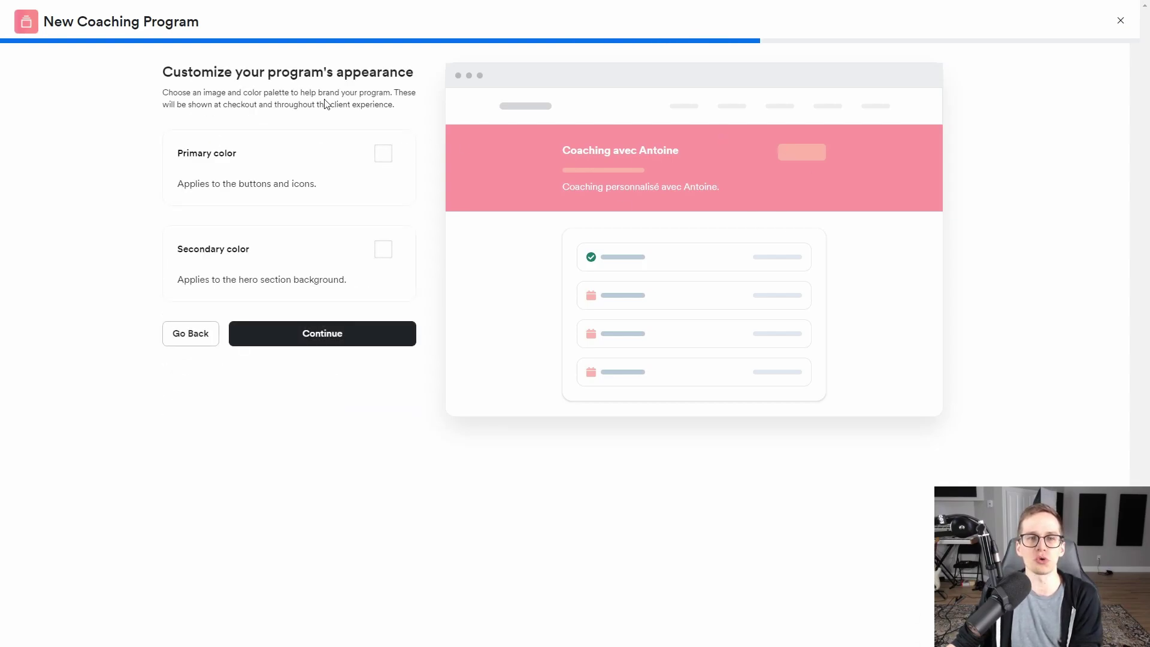
Step: Set the primary color to purple (RGB 155, 89, 182) and the secondary color to blue, and continue to pricing
{"action": "left_click", "coordinate": [384, 155]}
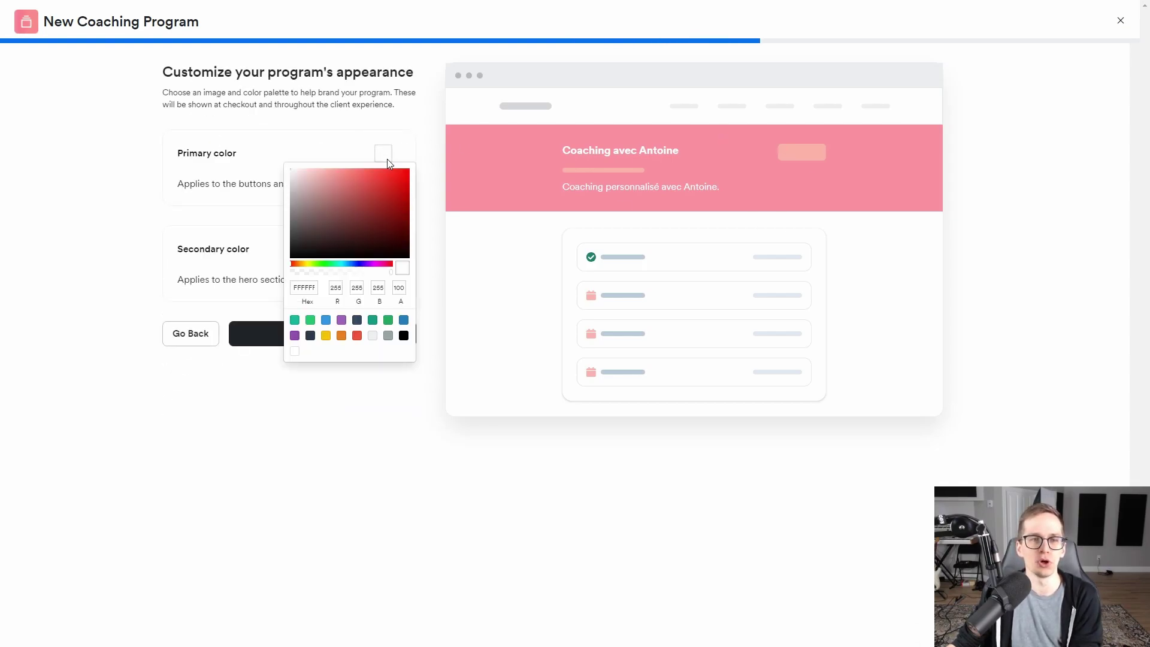
{"action": "left_click", "coordinate": [342, 319]}
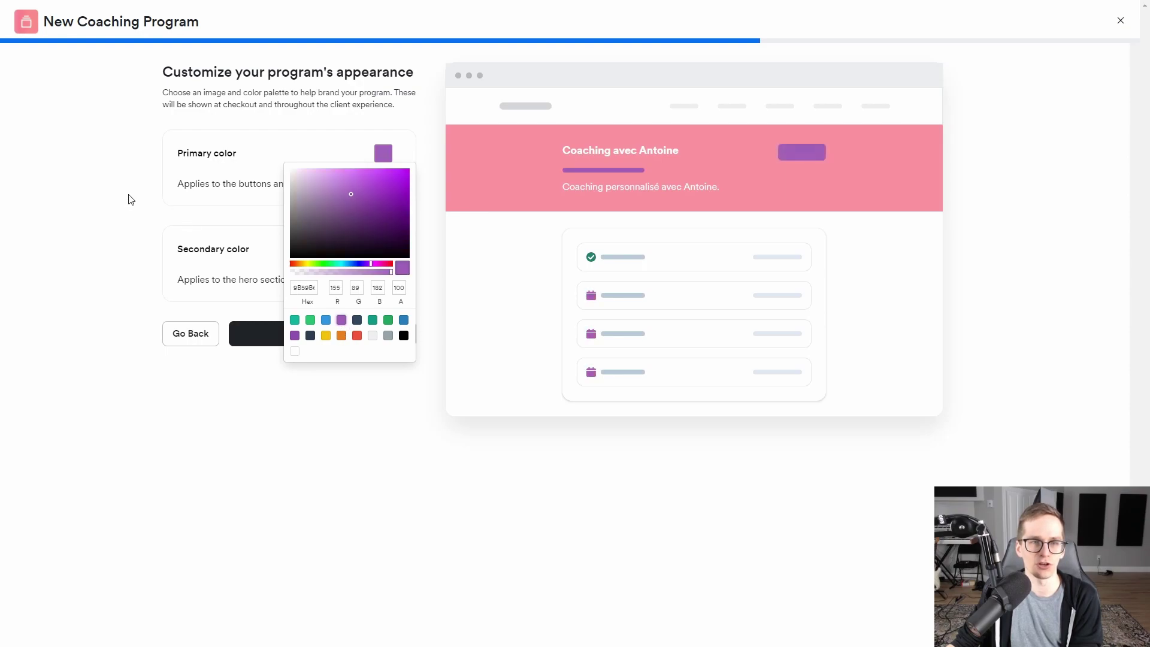
{"action": "left_click", "coordinate": [114, 234]}
{"action": "left_click", "coordinate": [384, 249]}
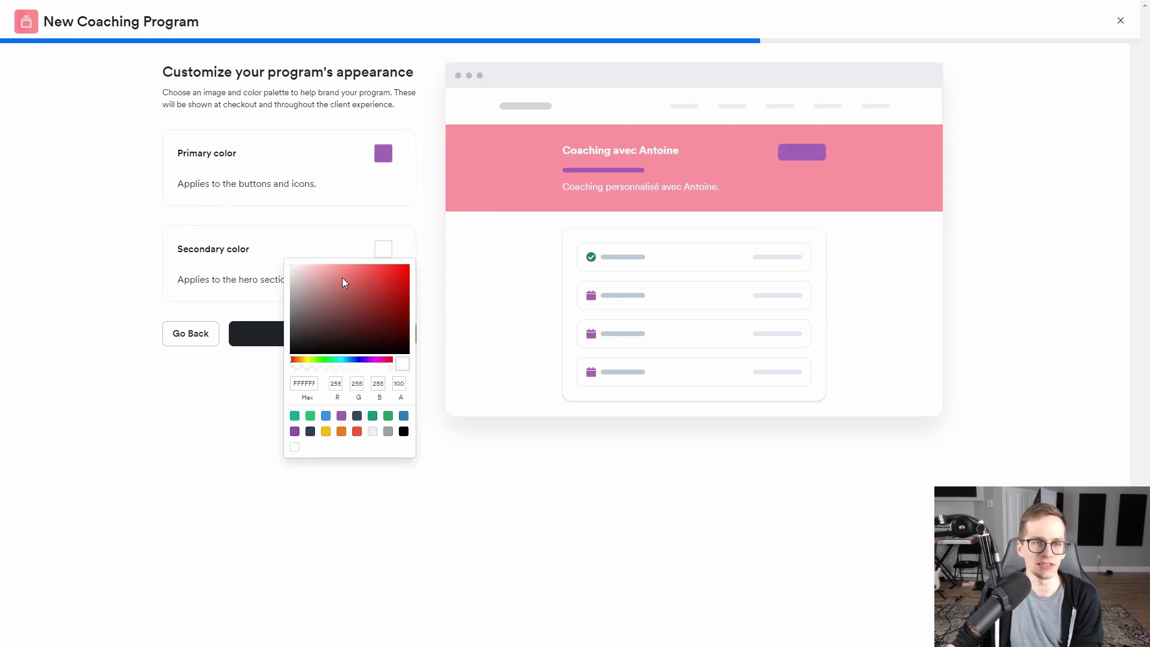
{"action": "left_click", "coordinate": [326, 419]}
{"action": "left_click", "coordinate": [58, 256]}
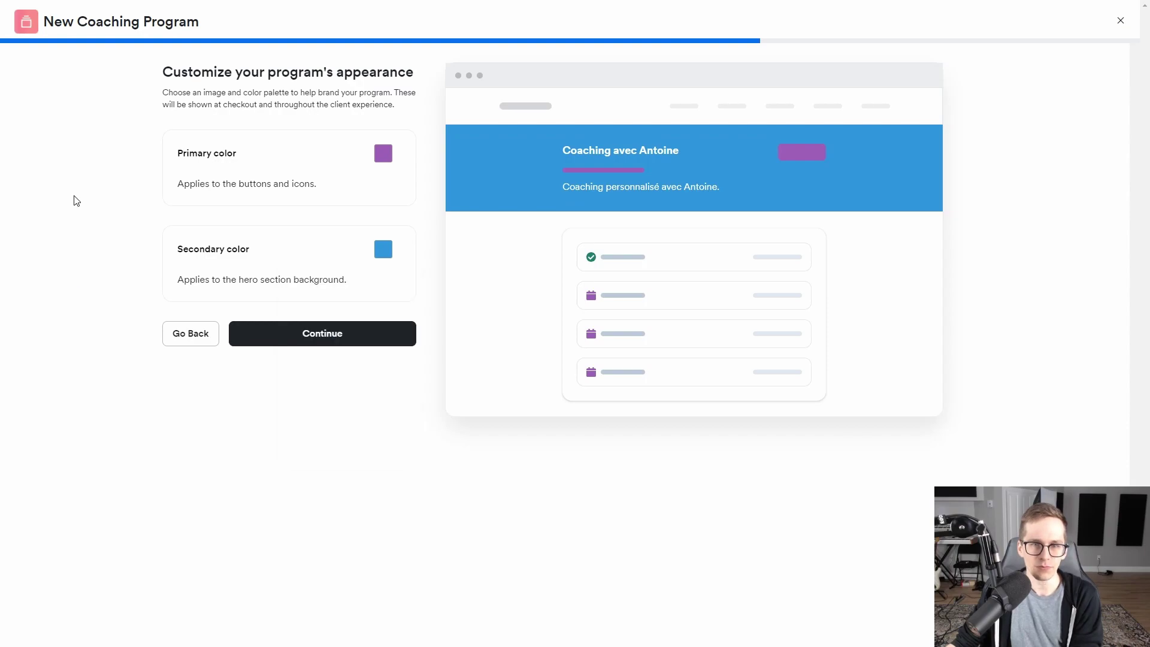
{"action": "left_click", "coordinate": [327, 335]}
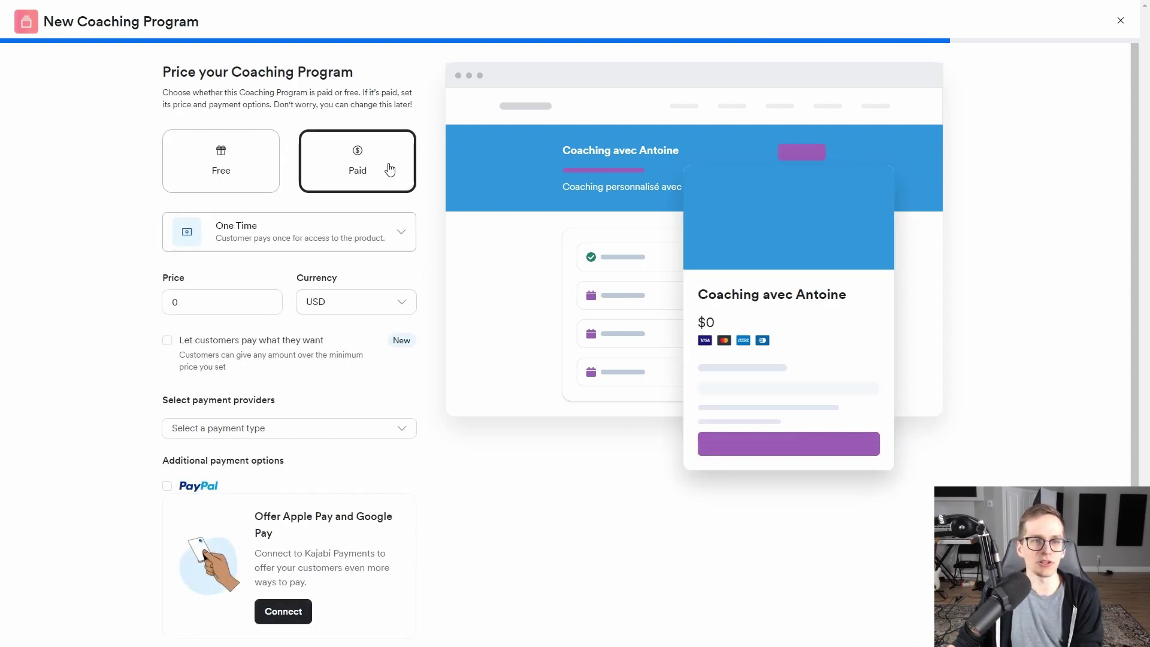
Step: Price the coaching program as Paid with a one-time payment of 997 USD
{"action": "left_click", "coordinate": [222, 162]}
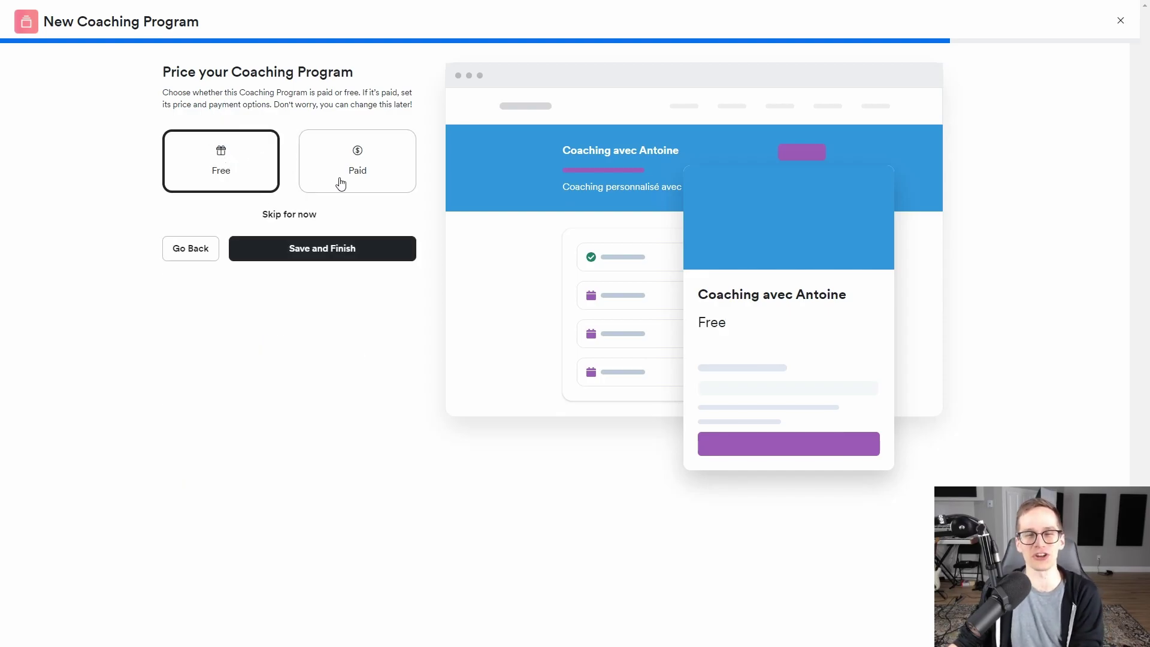
{"action": "left_click", "coordinate": [359, 161]}
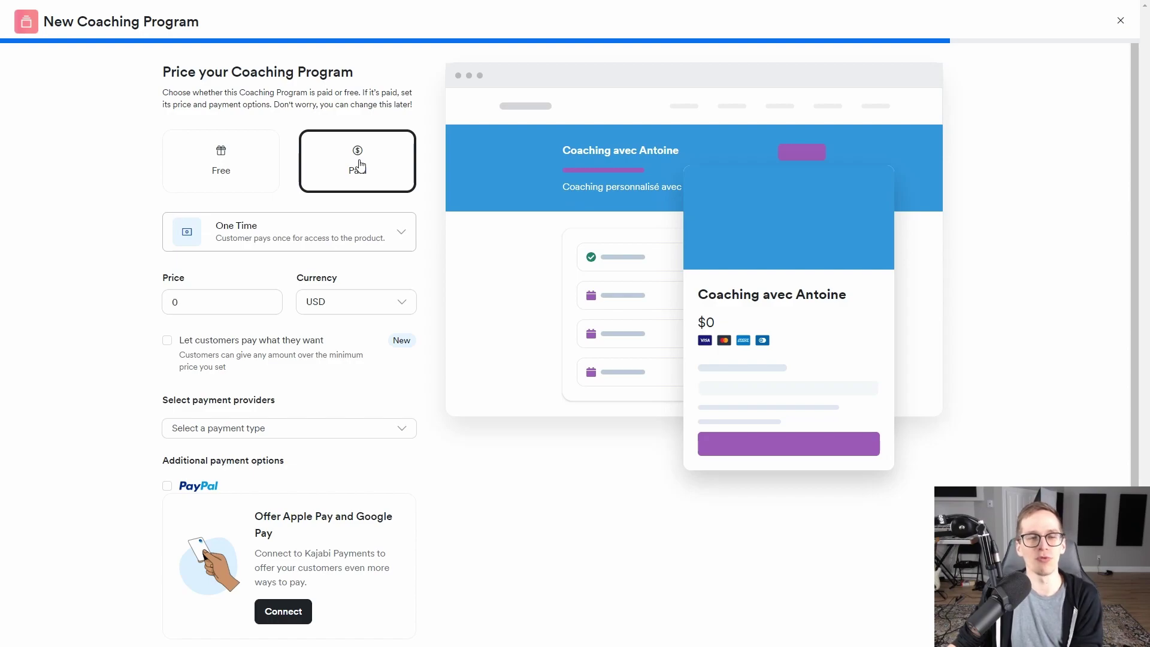
{"action": "left_click", "coordinate": [259, 234]}
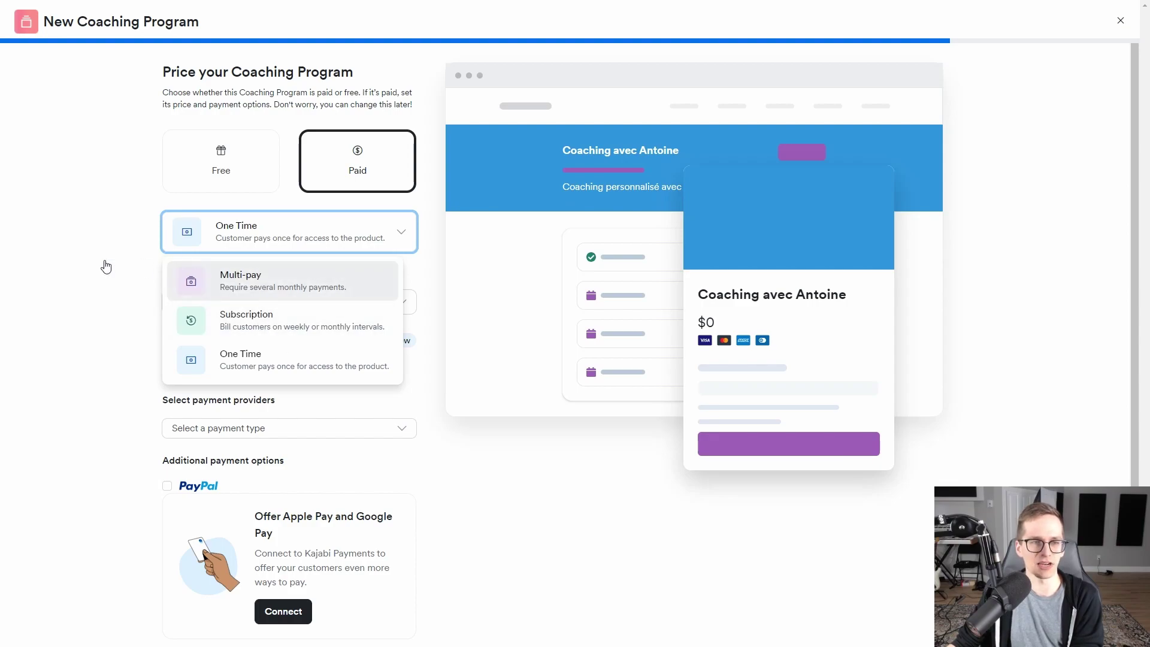
{"action": "left_click", "coordinate": [67, 259]}
{"action": "key", "text": "Tab"}
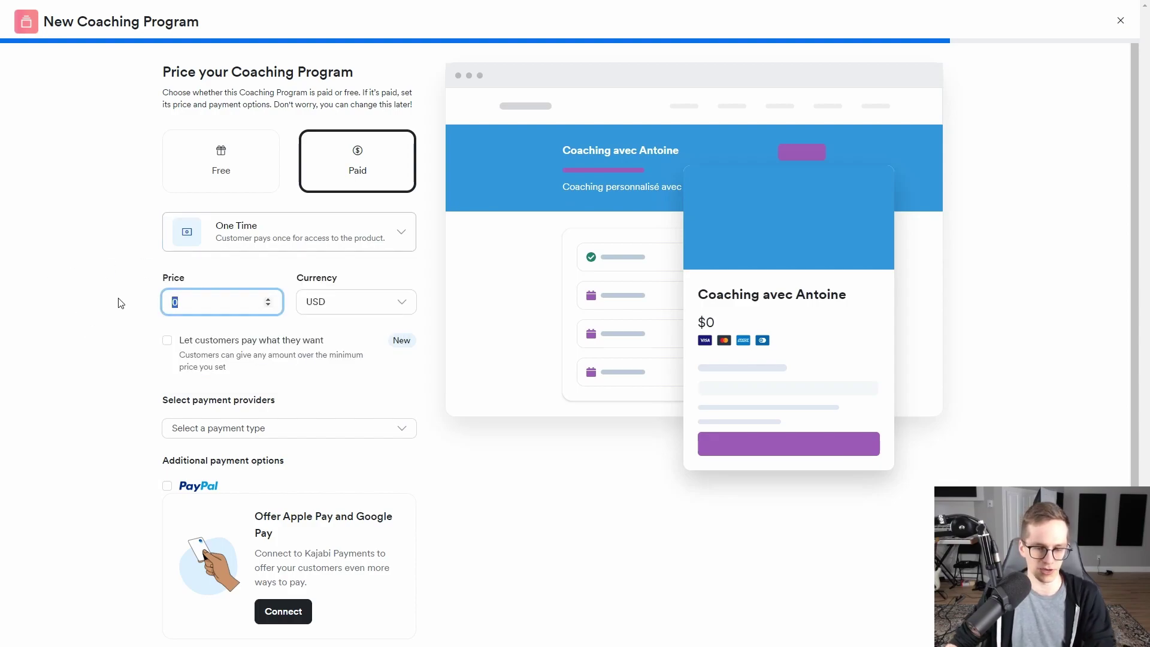
{"action": "type", "text": "997"}
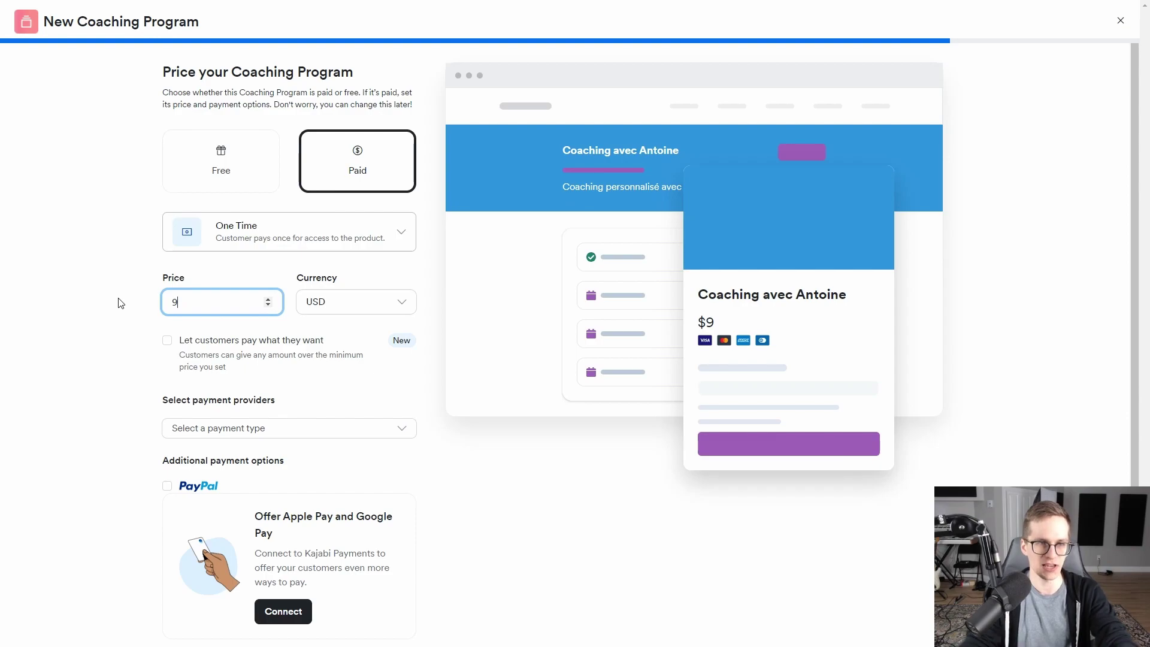
{"action": "left_click", "coordinate": [33, 303]}
Step: Choose Stripe as the payment provider, enable PayPal as an additional option, and save the finished program
{"action": "scroll", "coordinate": [141, 264], "scroll_direction": "down", "scroll_amount": 1}
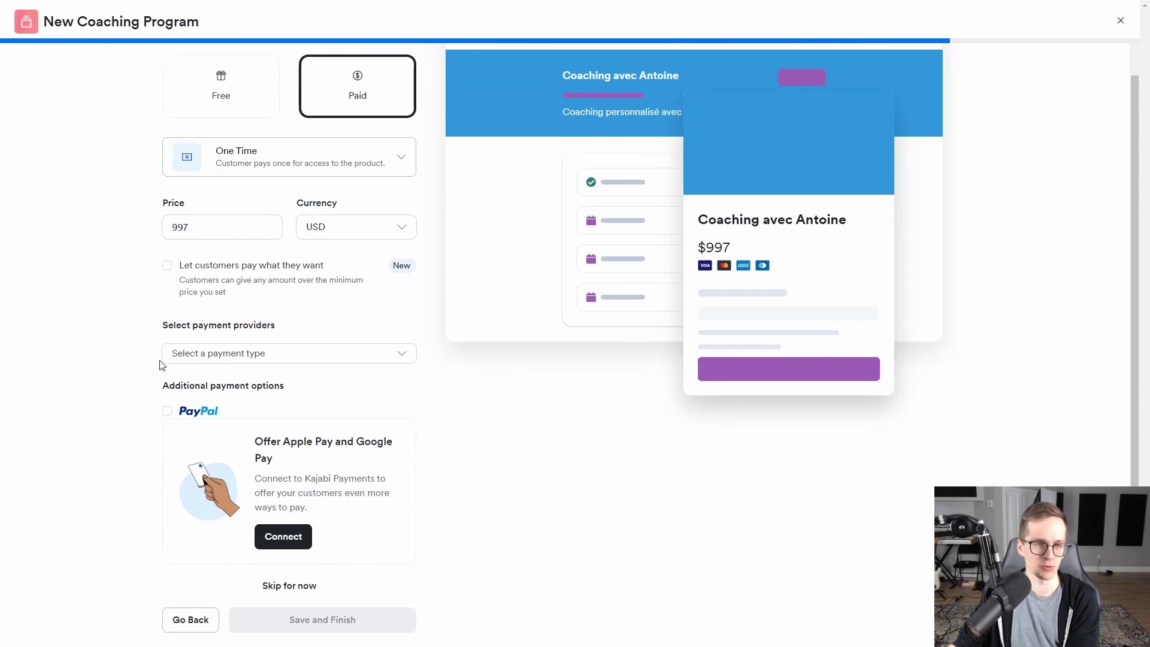
{"action": "left_click", "coordinate": [213, 355]}
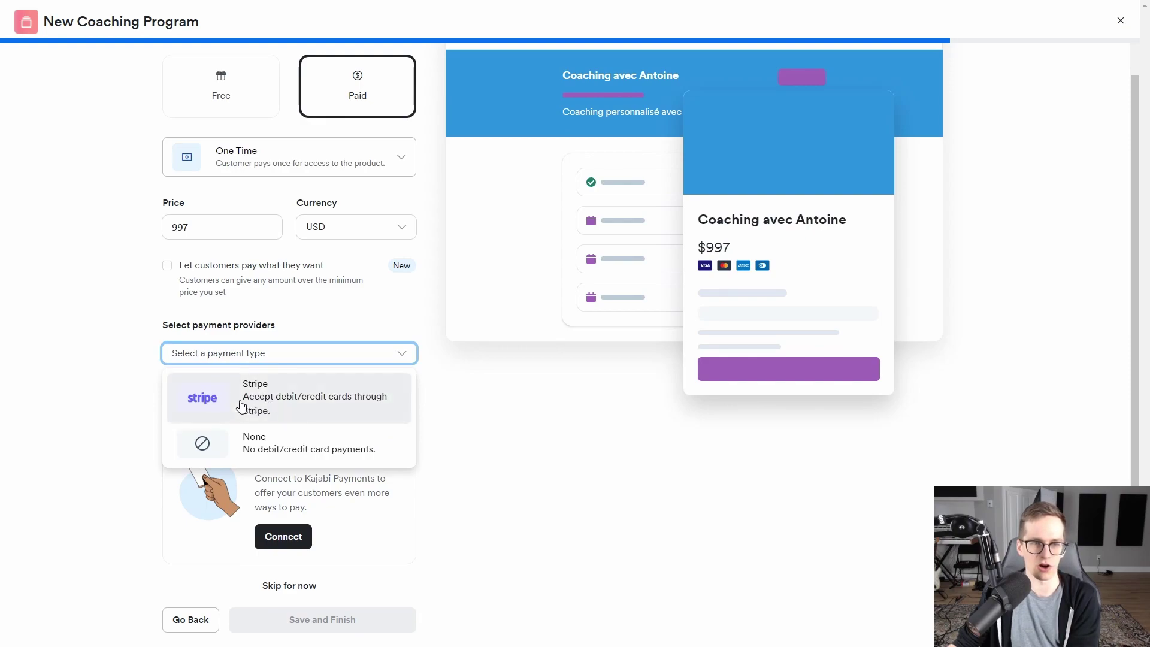
{"action": "left_click", "coordinate": [203, 406]}
{"action": "left_click", "coordinate": [168, 433]}
{"action": "scroll", "coordinate": [312, 509], "scroll_direction": "down", "scroll_amount": 1}
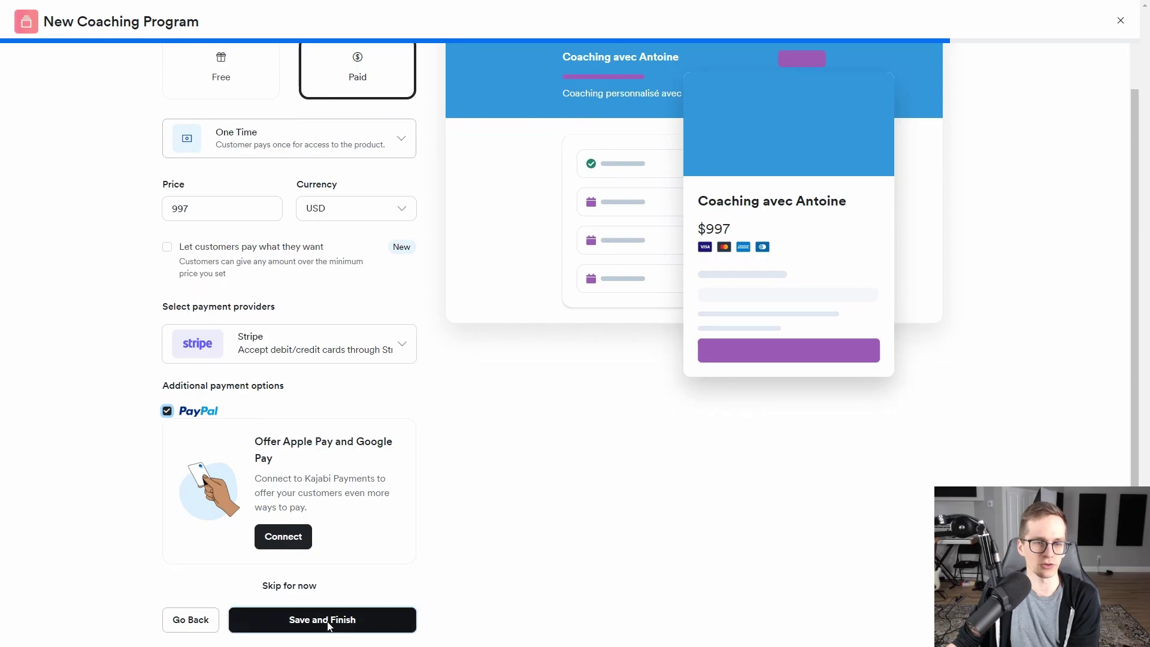
{"action": "left_click", "coordinate": [329, 623]}
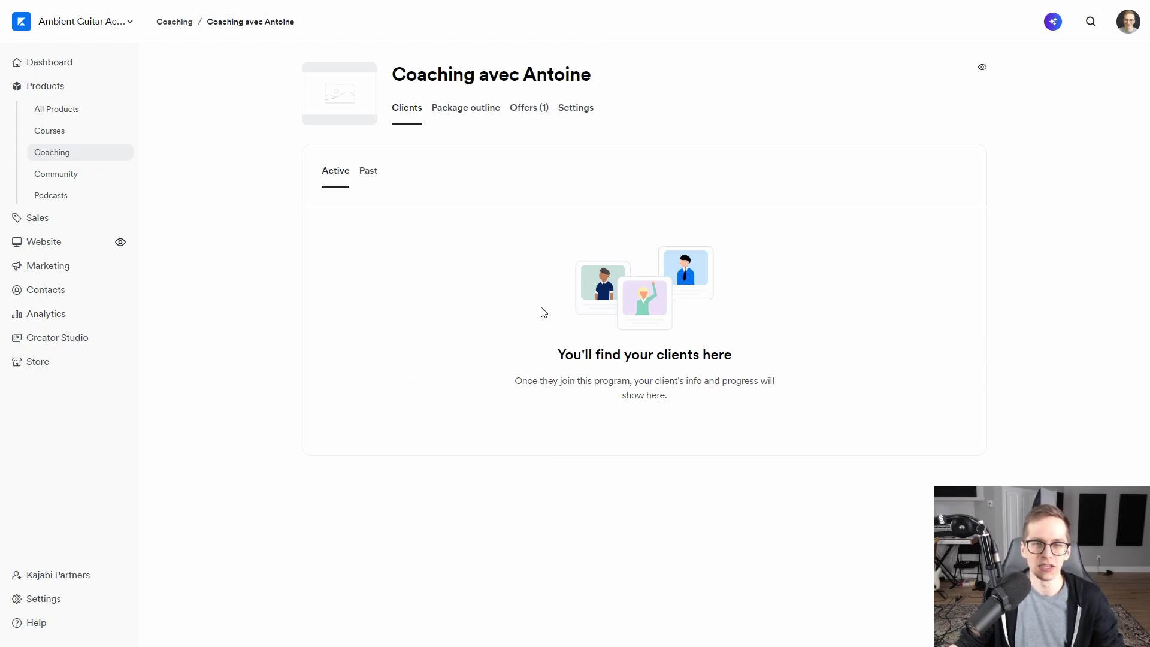
Step: Retitle Session 1 of the package outline as "Introduction" and enter the description "Dans cet appel, tu me parleras de ton business, tes objectifs."
{"action": "left_click", "coordinate": [461, 111]}
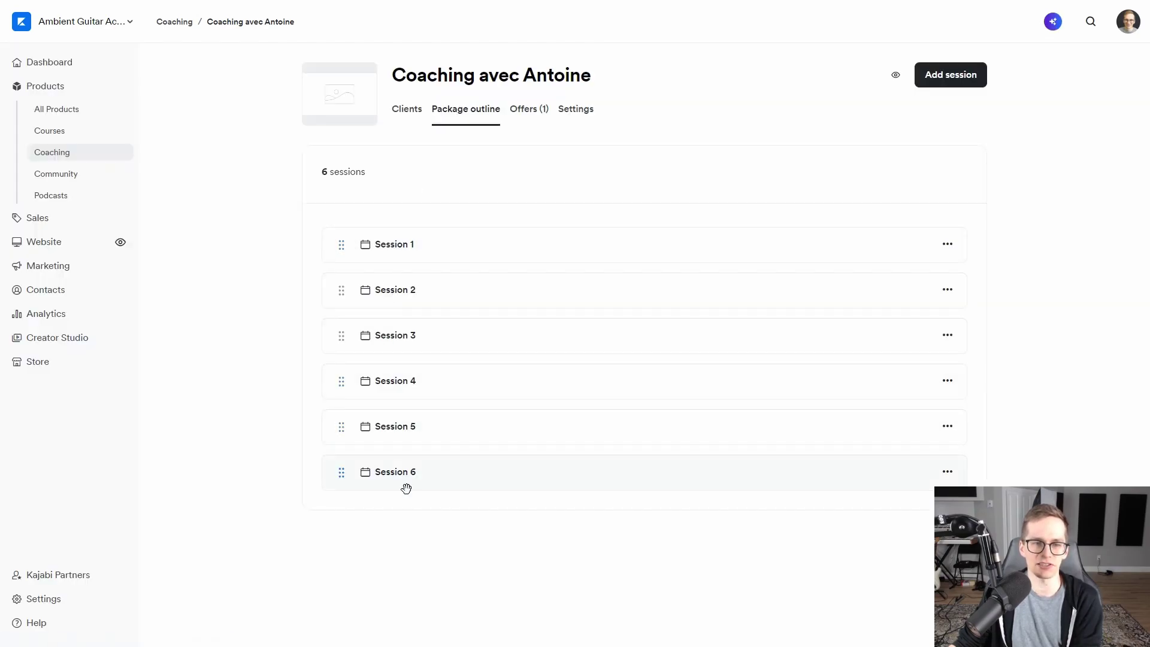
{"action": "left_click", "coordinate": [389, 248]}
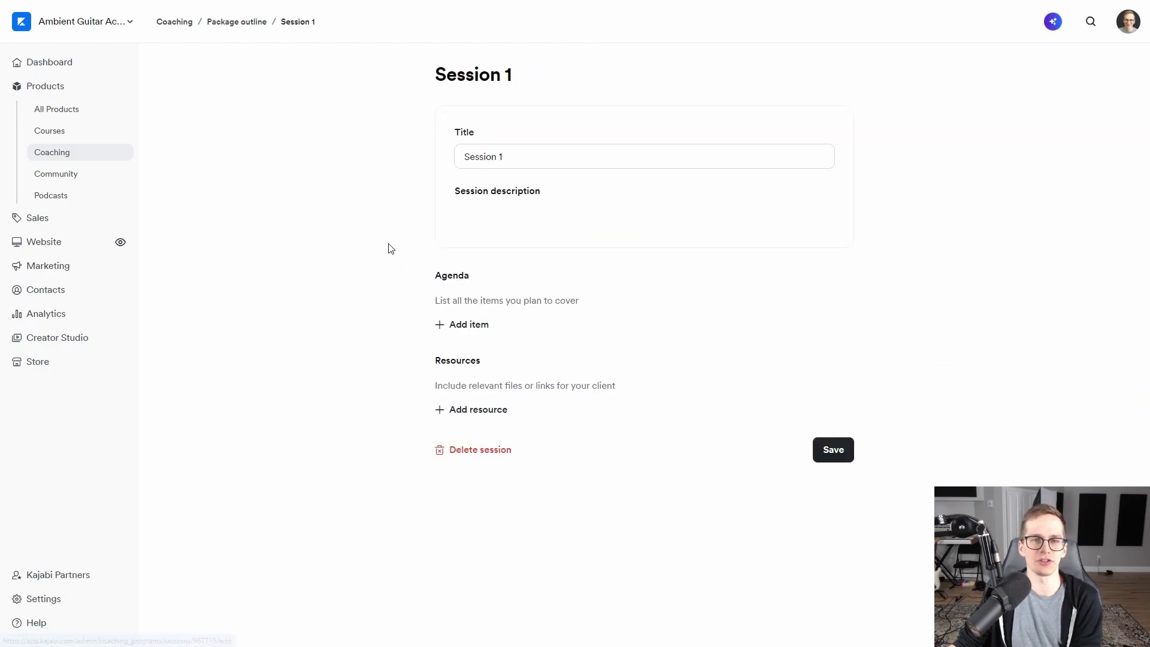
{"action": "triple_click", "coordinate": [518, 157]}
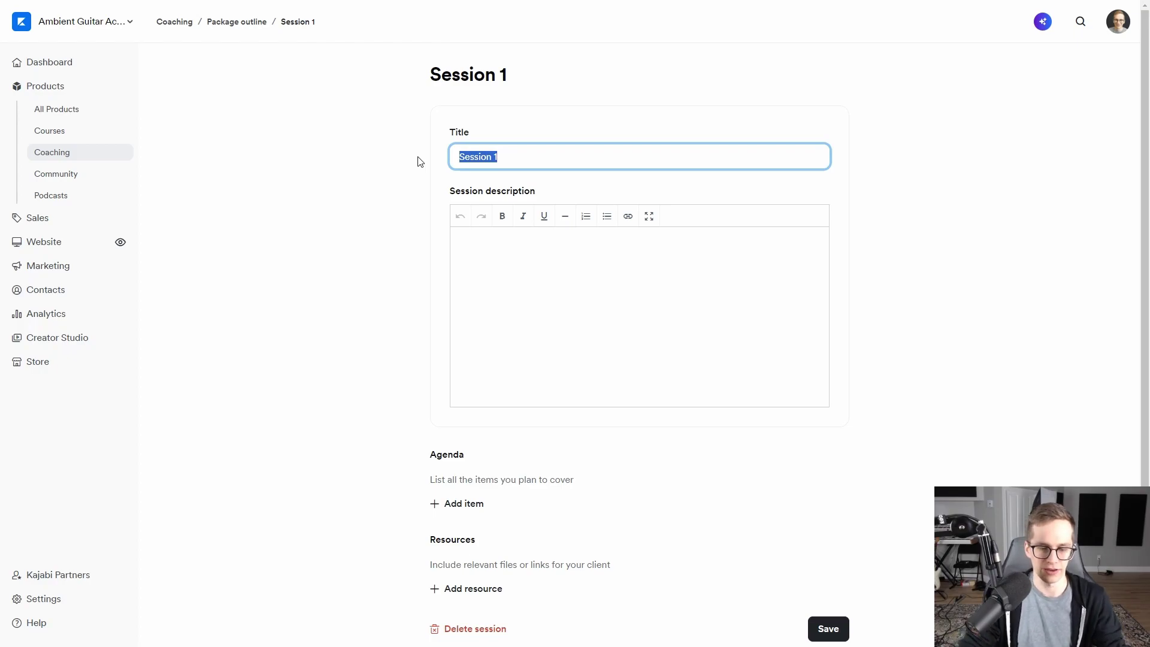
{"action": "type", "text": "Introduction"}
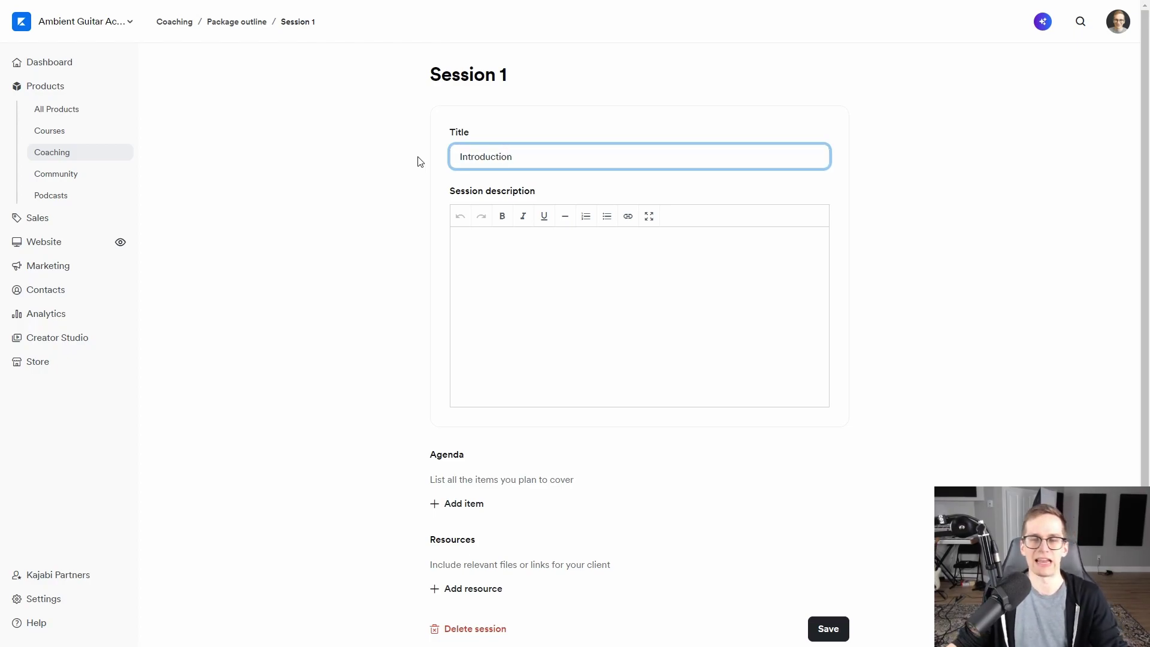
{"action": "left_click", "coordinate": [530, 272]}
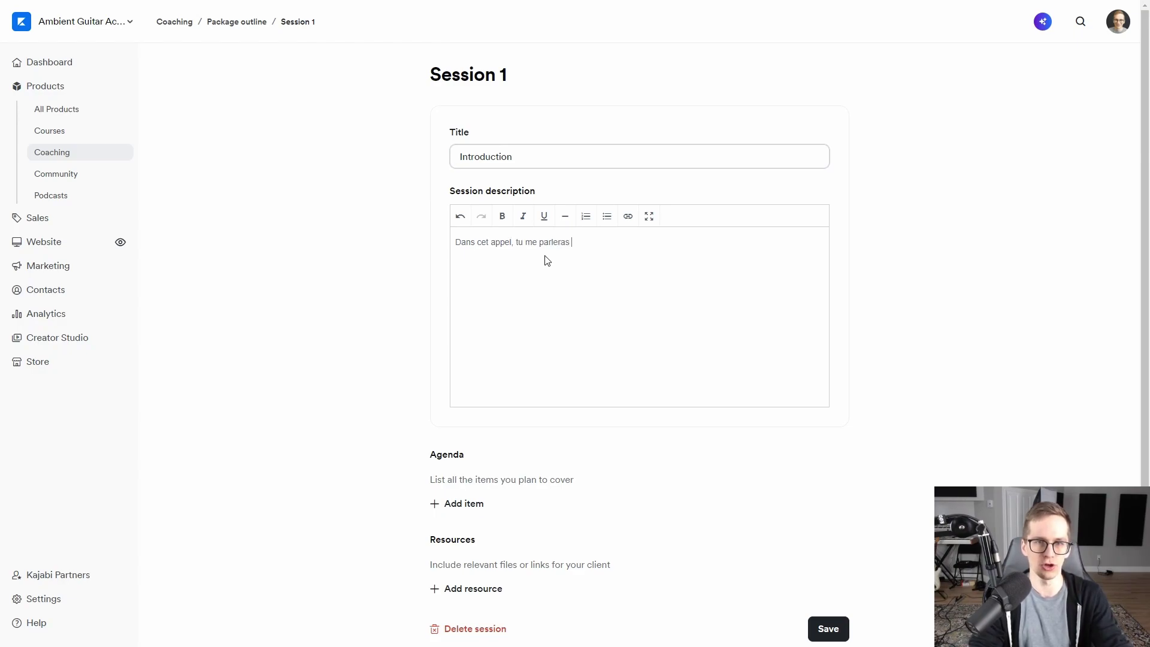
{"action": "type", "text": "de ton business, tes objectifs."}
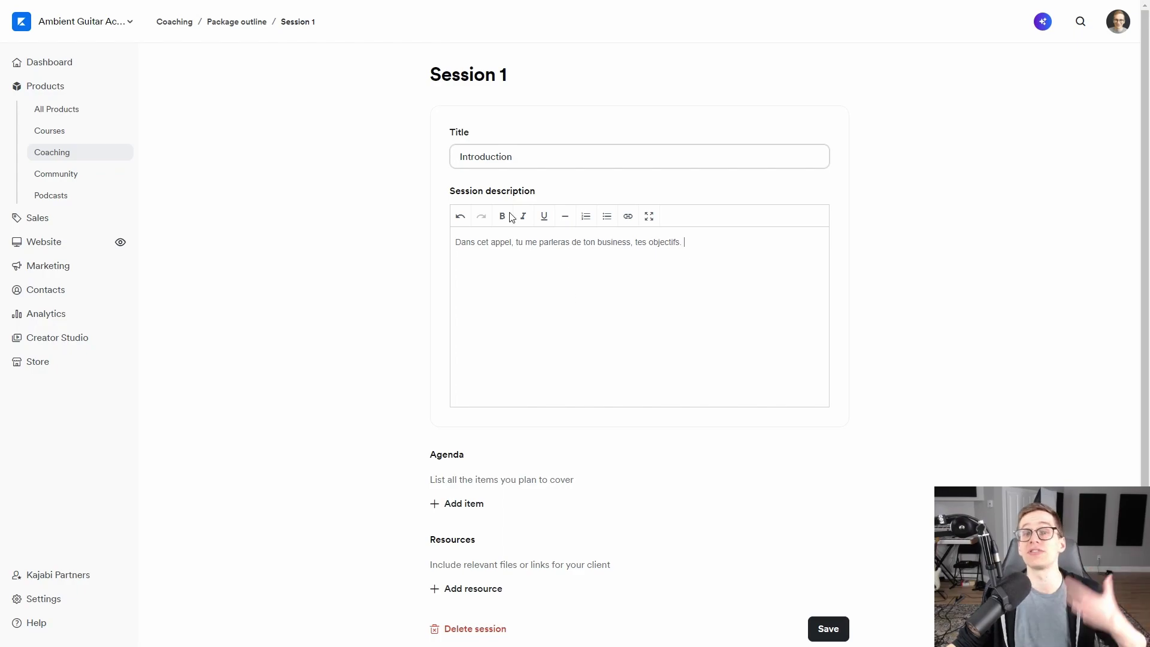
Step: Add the agenda items "Revue de ton site web" and "Création d'un lead magnet principal" to the session
{"action": "scroll", "coordinate": [440, 438], "scroll_direction": "down", "scroll_amount": 1}
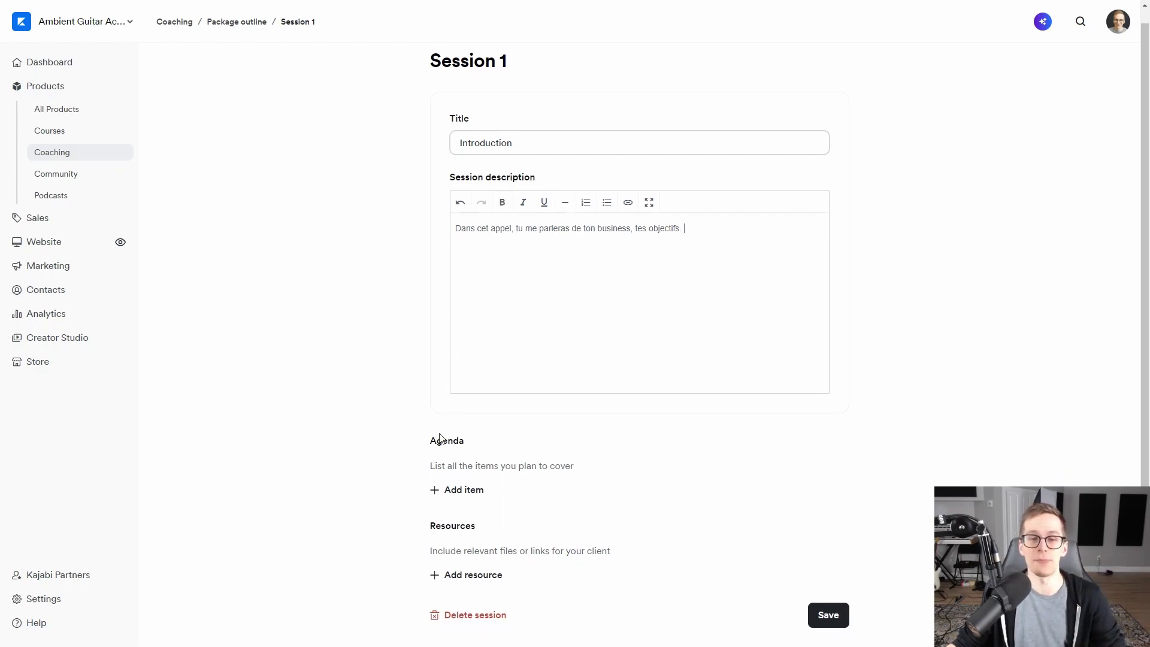
{"action": "left_click", "coordinate": [462, 488]}
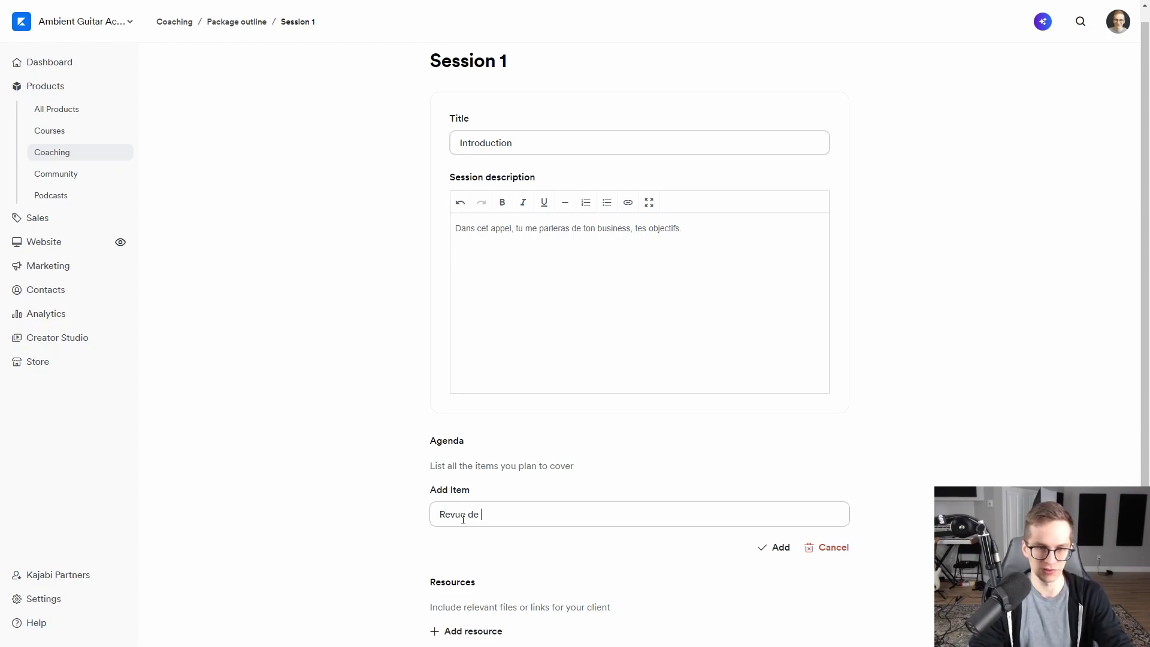
{"action": "type", "text": "Revue de ton site web"}
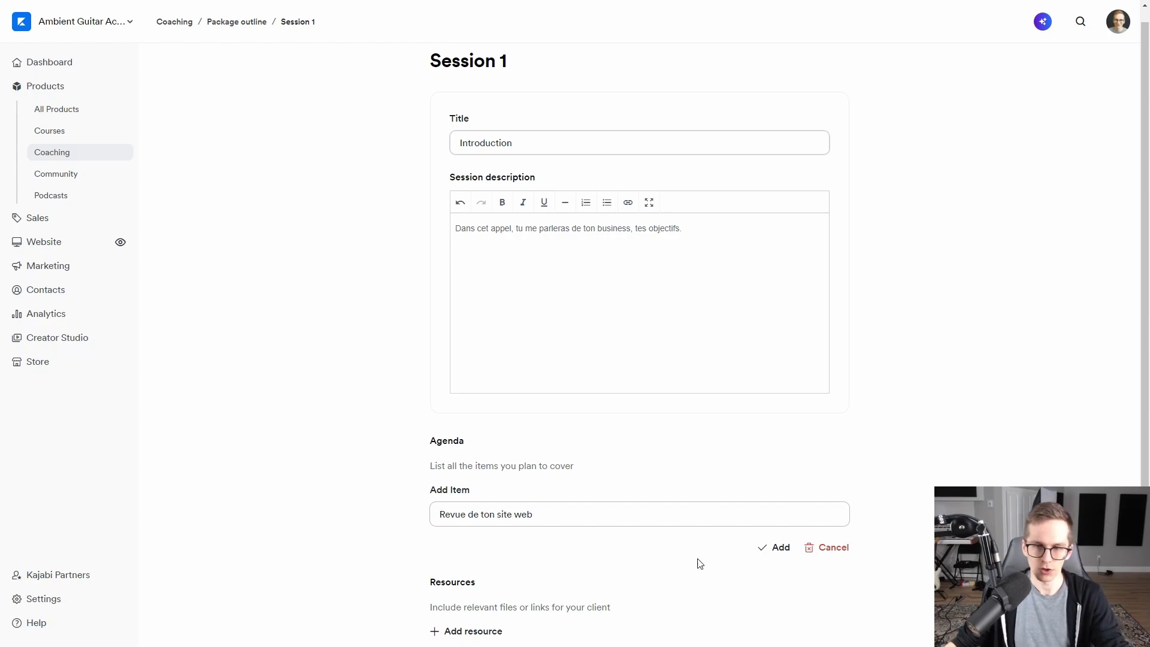
{"action": "left_click", "coordinate": [775, 547]}
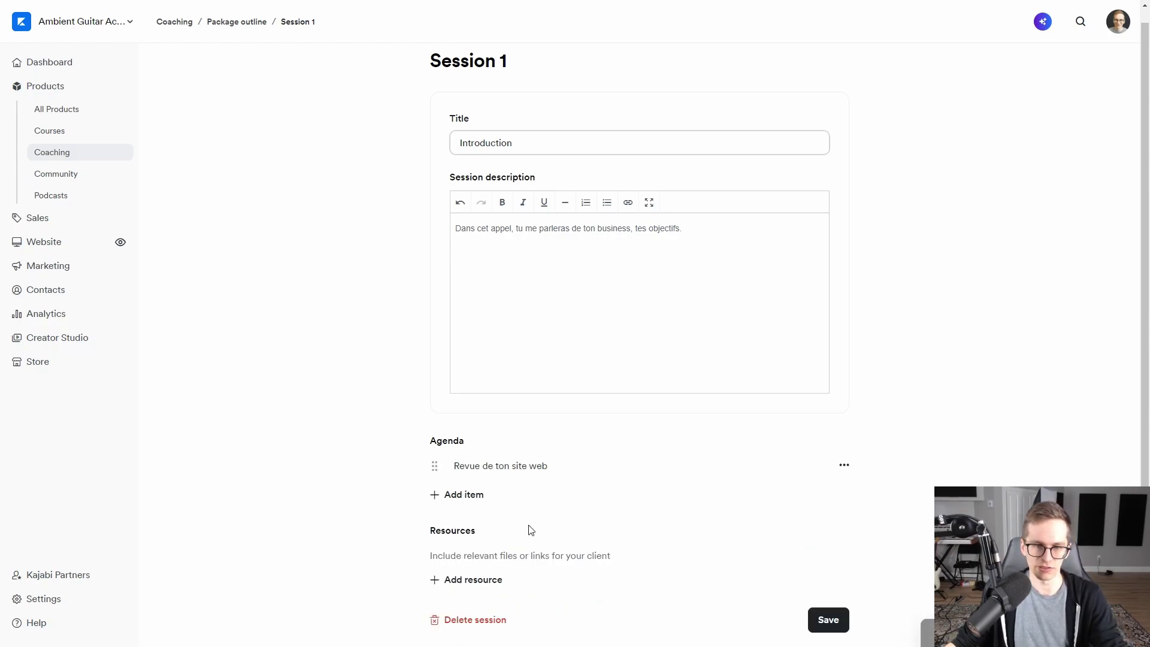
{"action": "left_click", "coordinate": [465, 506]}
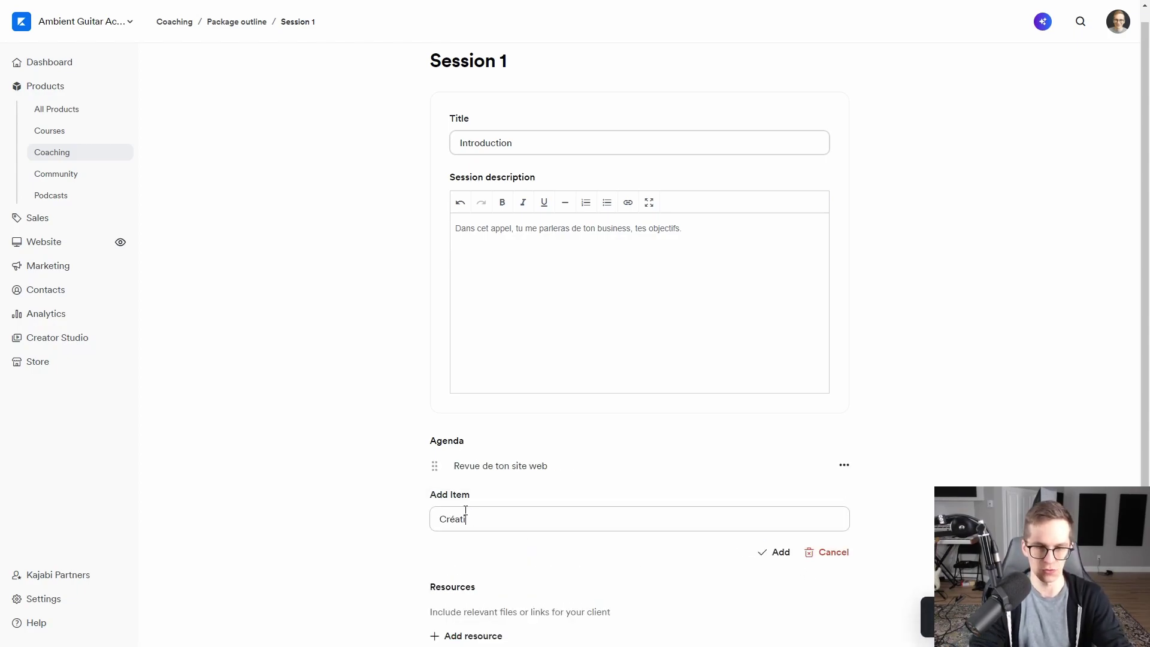
{"action": "type", "text": "Création d'un lead magnet principal"}
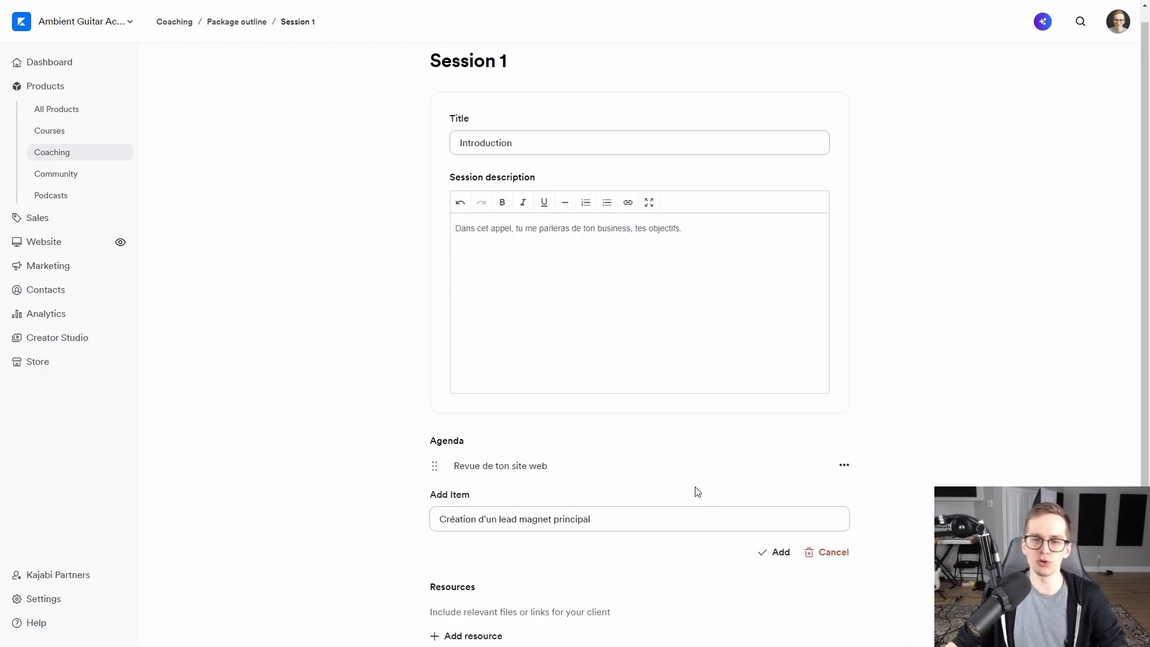
{"action": "left_click", "coordinate": [762, 551]}
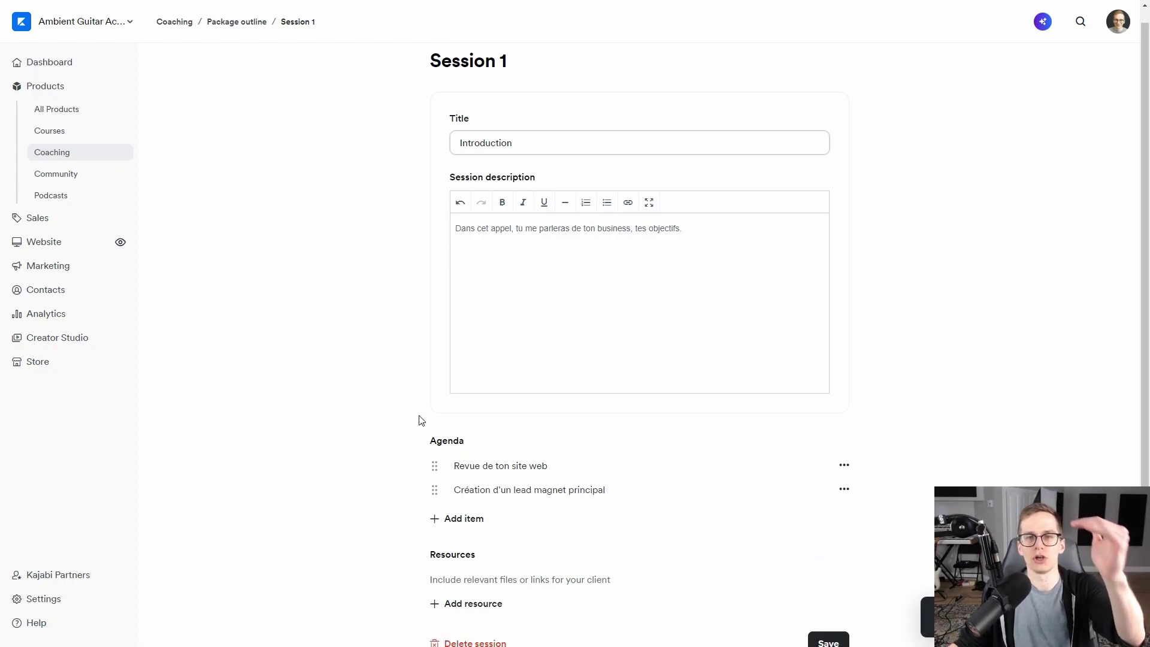
{"action": "left_click_drag", "start_coordinate": [459, 143], "coordinate": [359, 177]}
{"action": "left_click", "coordinate": [360, 179]}
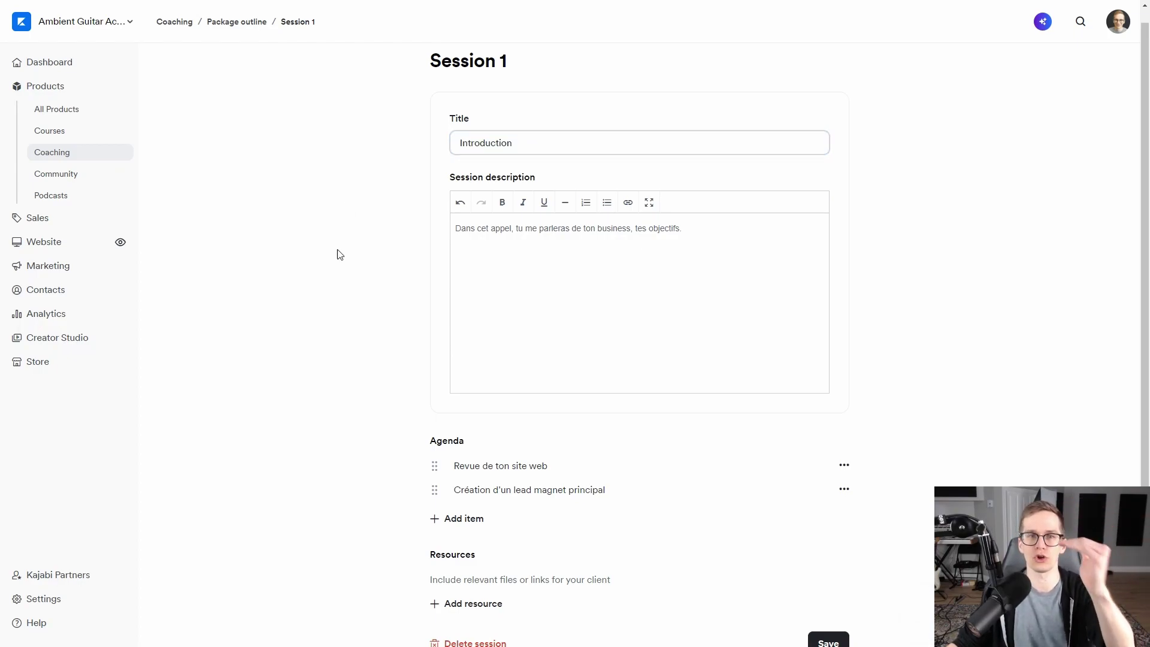
Step: Add the paragraph "Il faut lire le PDF avant la rencontre et visiter le site web en lien." to the session description
{"action": "scroll", "coordinate": [423, 406], "scroll_direction": "down", "scroll_amount": 1}
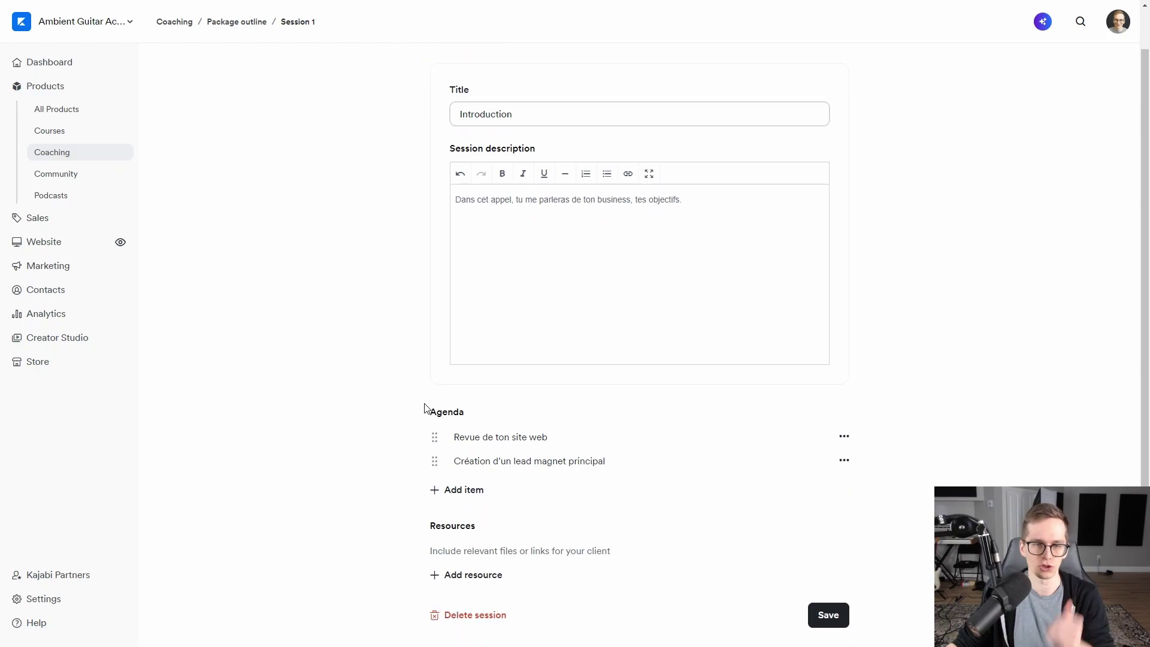
{"action": "left_click", "coordinate": [479, 575]}
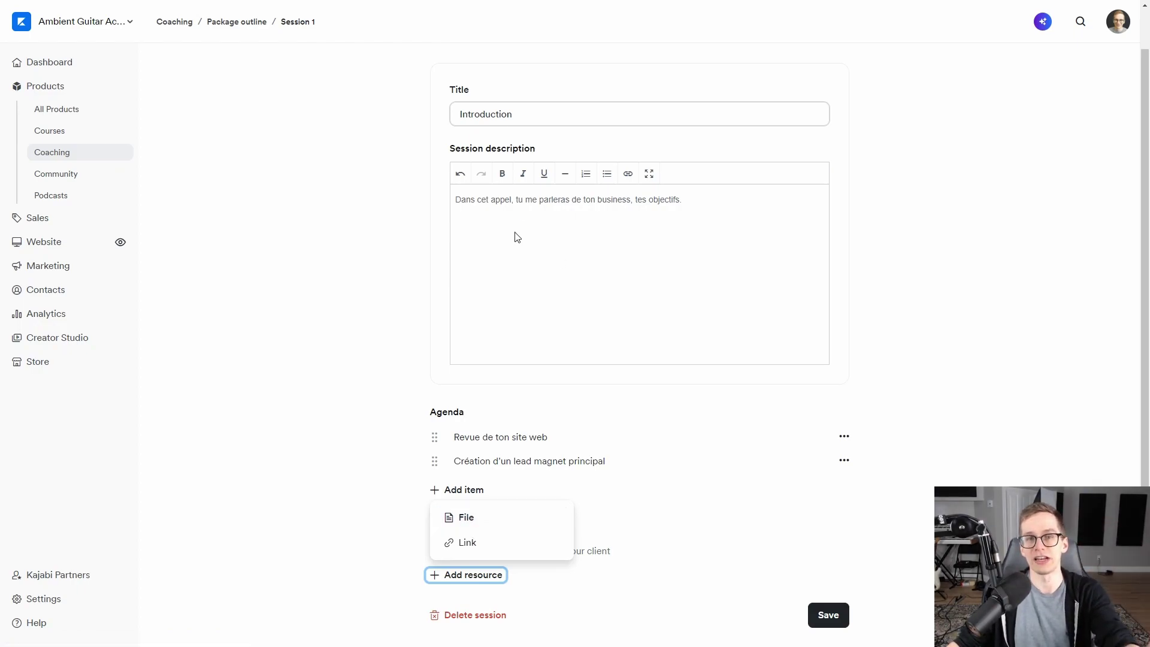
{"action": "left_click", "coordinate": [486, 244]}
{"action": "left_click", "coordinate": [693, 203]}
{"action": "key", "text": "Return"}
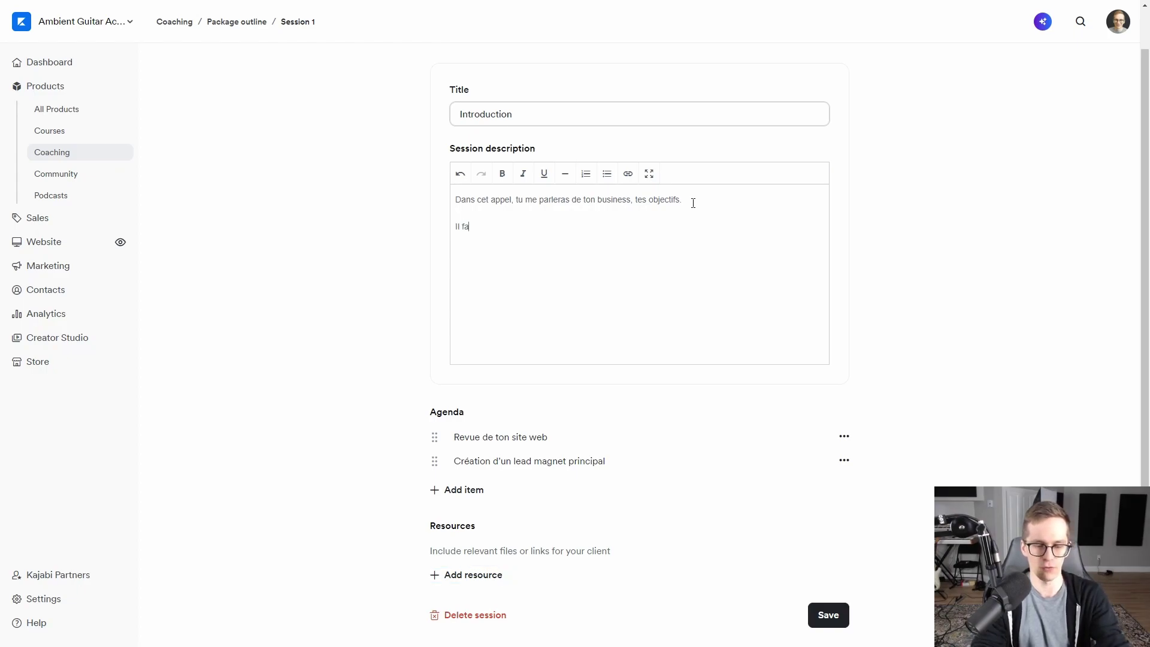
{"action": "type", "text": "Il faut lire le PDF avant la renco"}
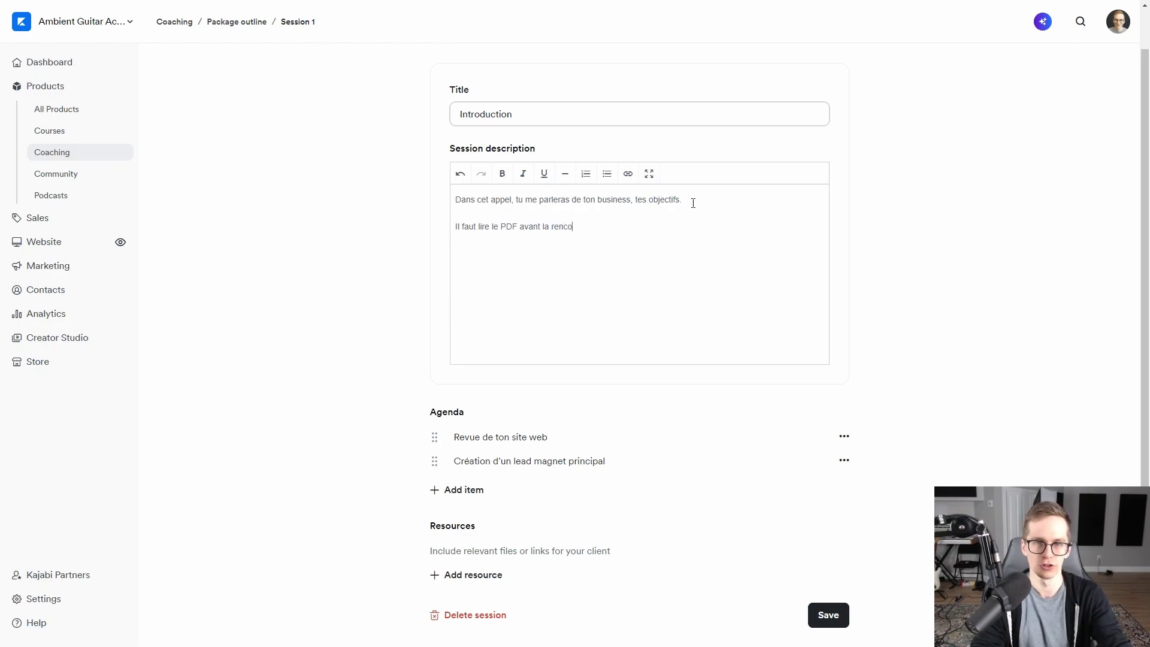
{"action": "type", "text": "ntre et visiter le site web en lien."}
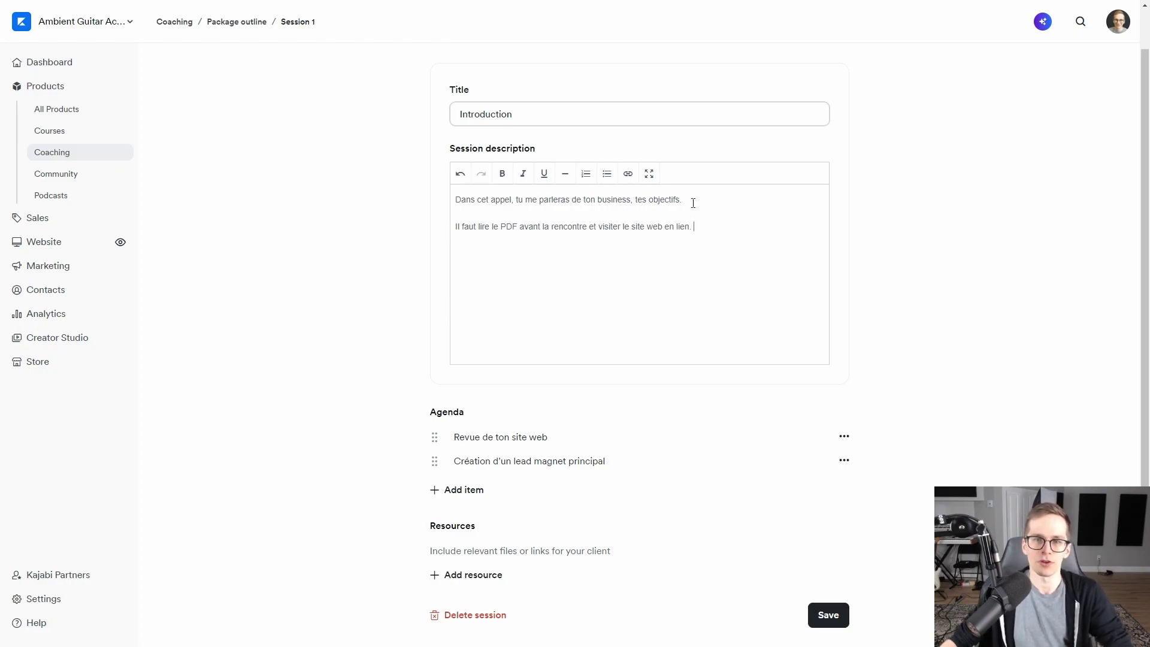
Step: Upload the PDF "Le guide ultime de l'entrepreneur minimaliste" from the device as a session resource and save the session
{"action": "left_click", "coordinate": [470, 575]}
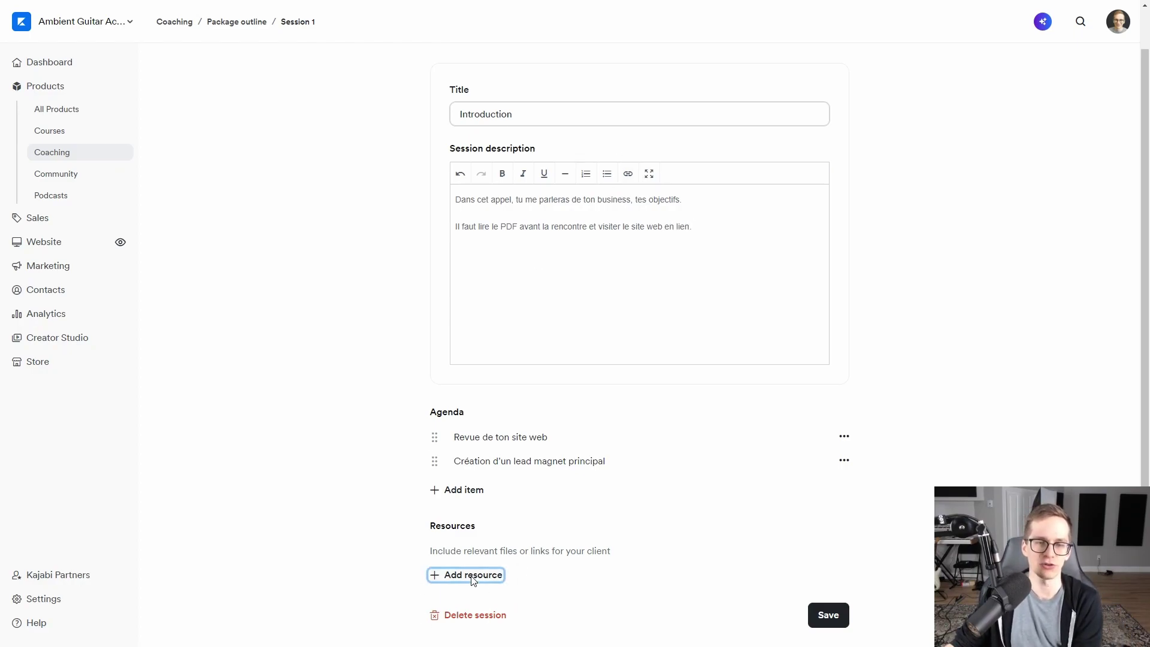
{"action": "left_click", "coordinate": [468, 519]}
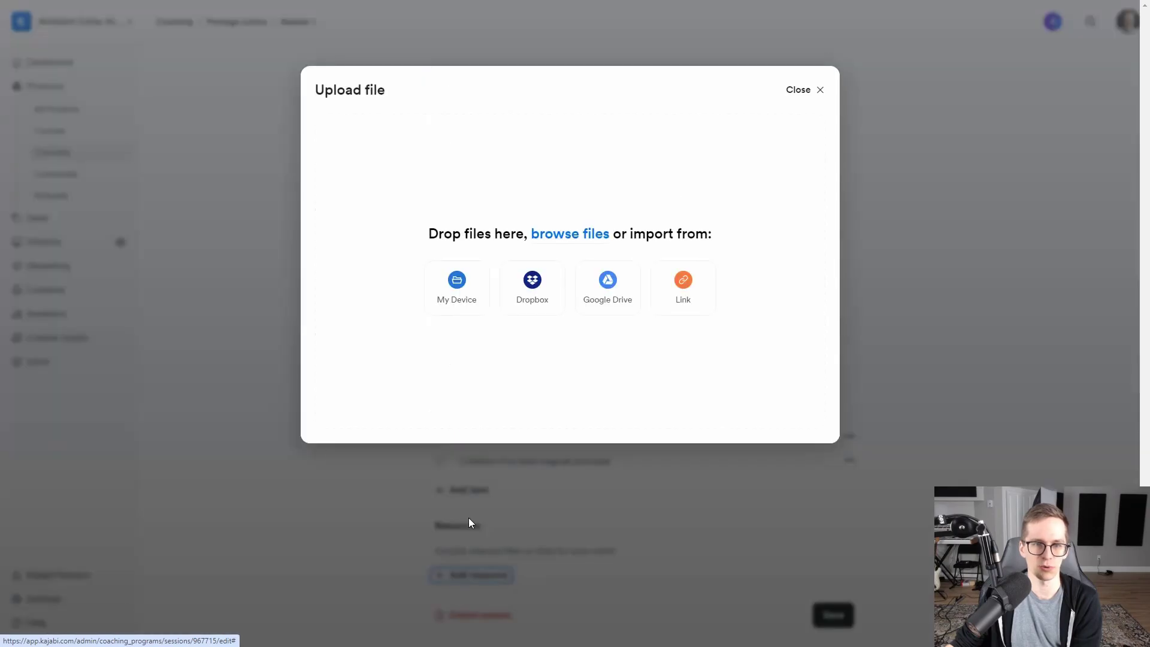
{"action": "left_click", "coordinate": [458, 290]}
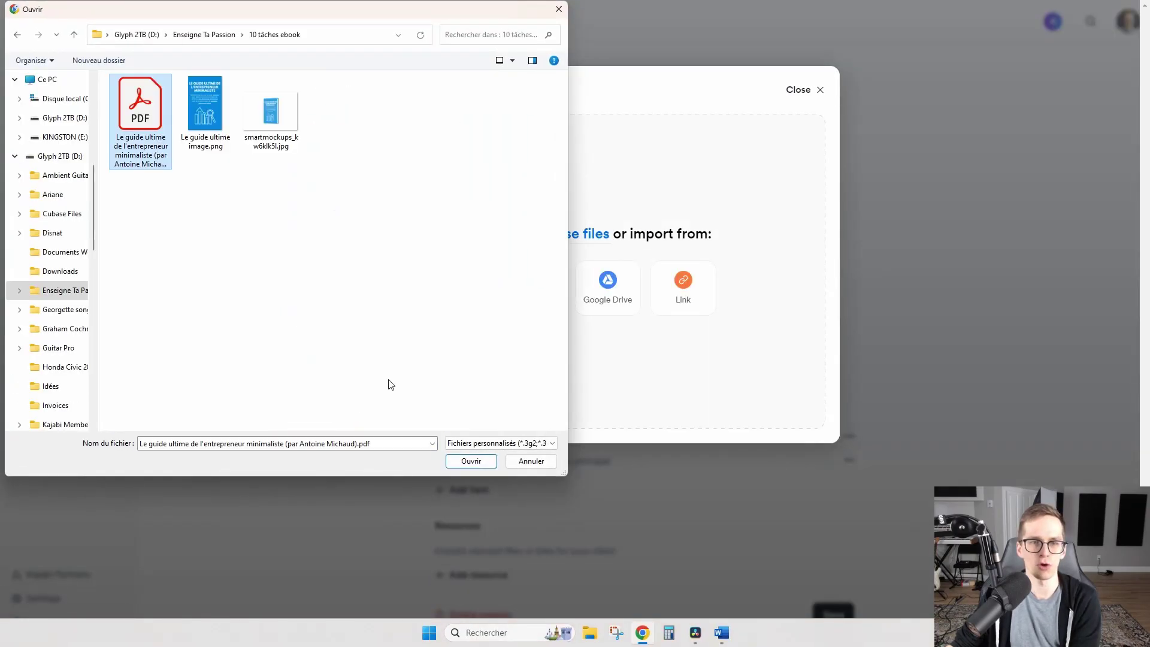
{"action": "left_click", "coordinate": [463, 461]}
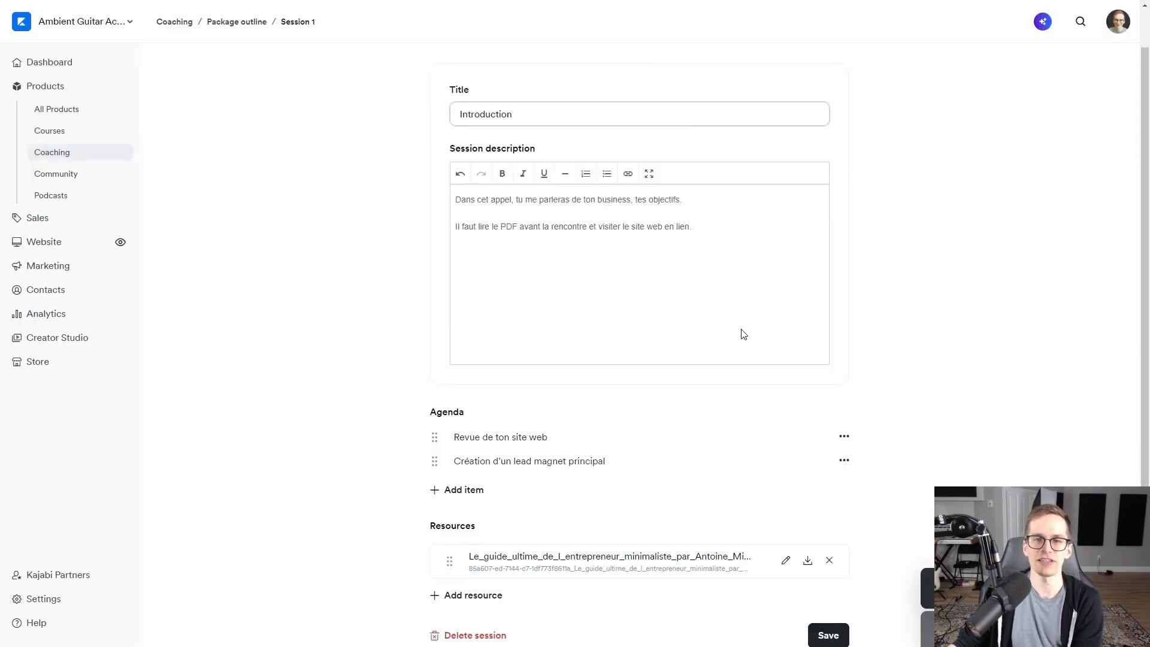
{"action": "scroll", "coordinate": [398, 426], "scroll_direction": "down", "scroll_amount": 1}
{"action": "left_click", "coordinate": [831, 622]}
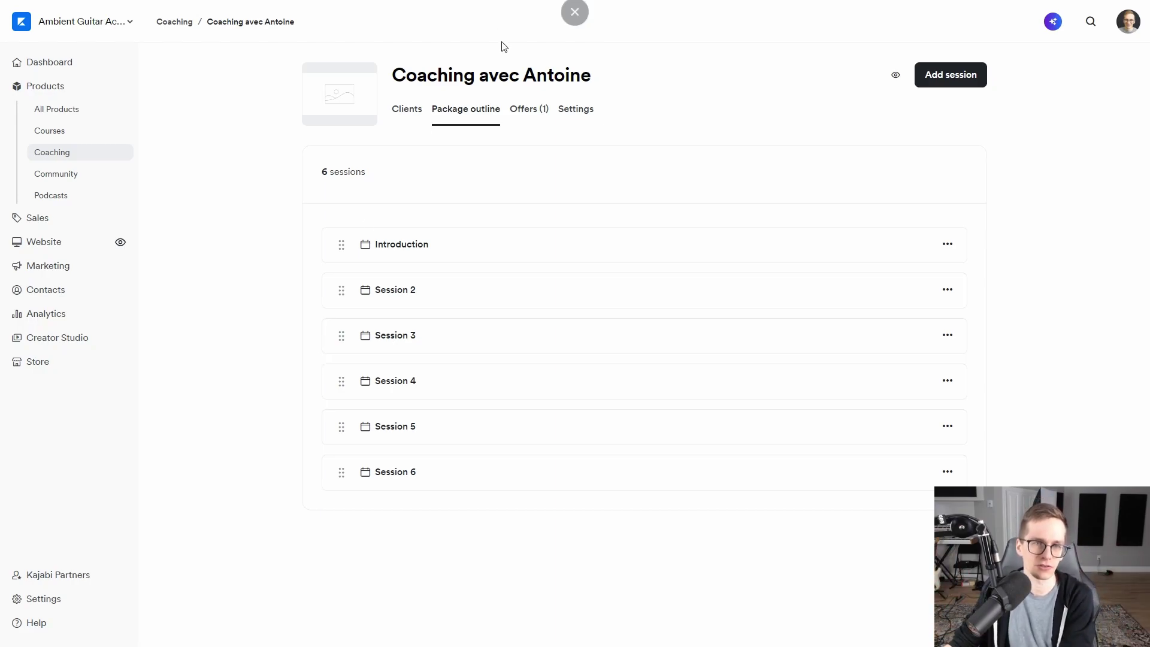
Step: Review the details of the coaching program's 997 USD offer and return to the program's offers
{"action": "left_click", "coordinate": [530, 113]}
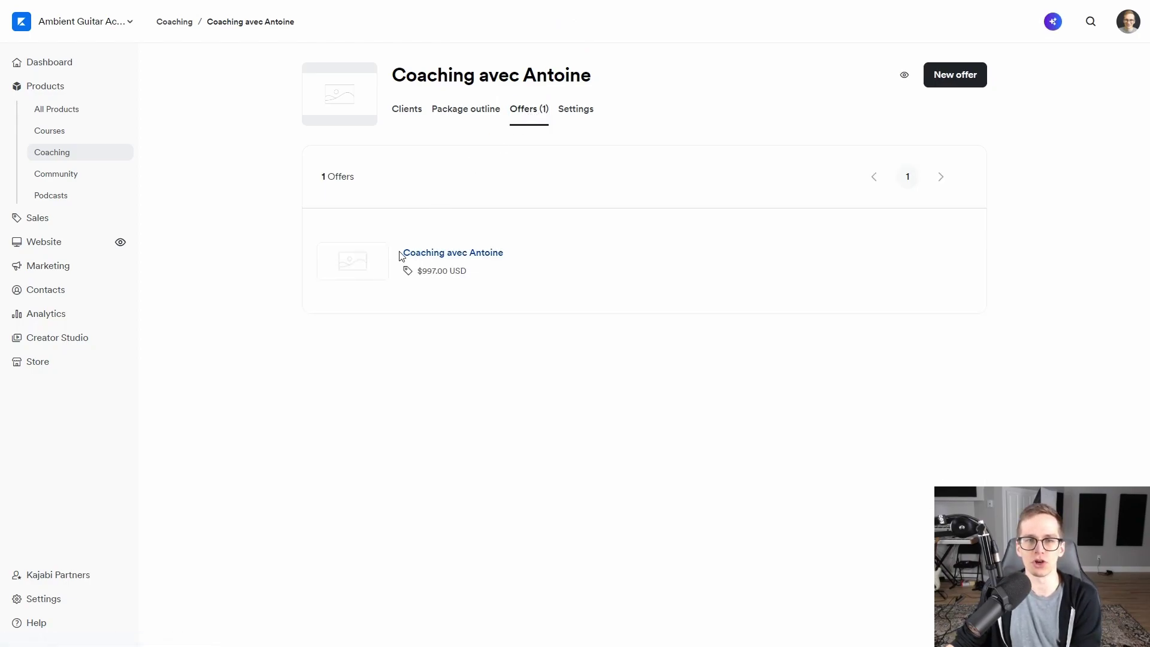
{"action": "left_click", "coordinate": [436, 253]}
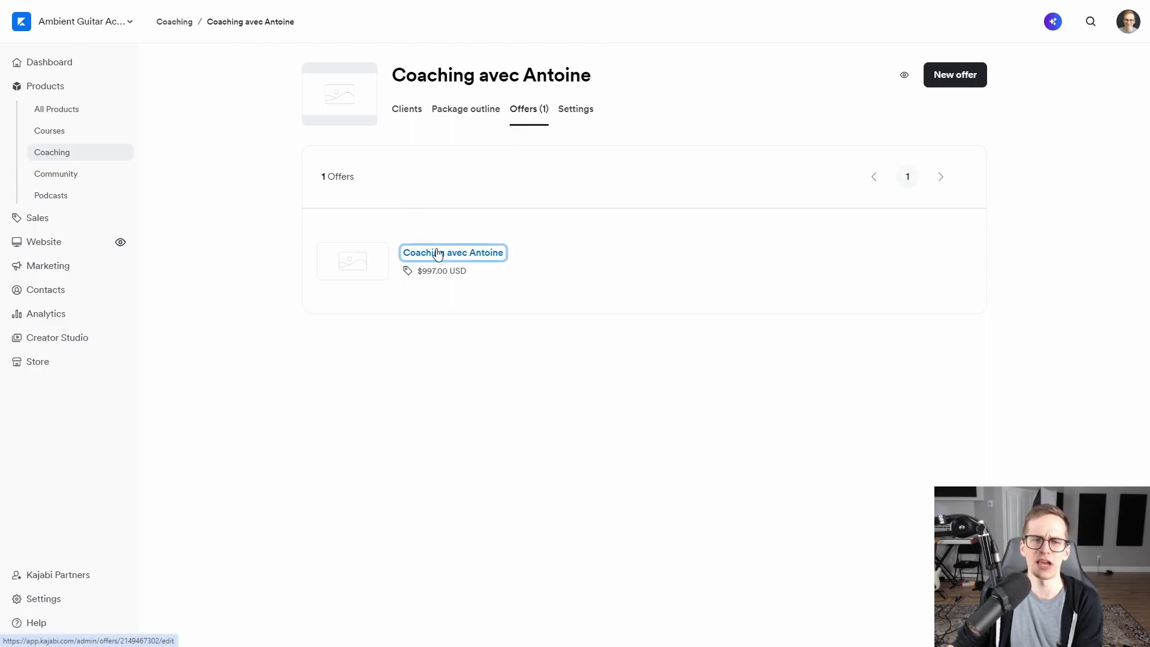
{"action": "scroll", "coordinate": [411, 282], "scroll_direction": "down", "scroll_amount": 8}
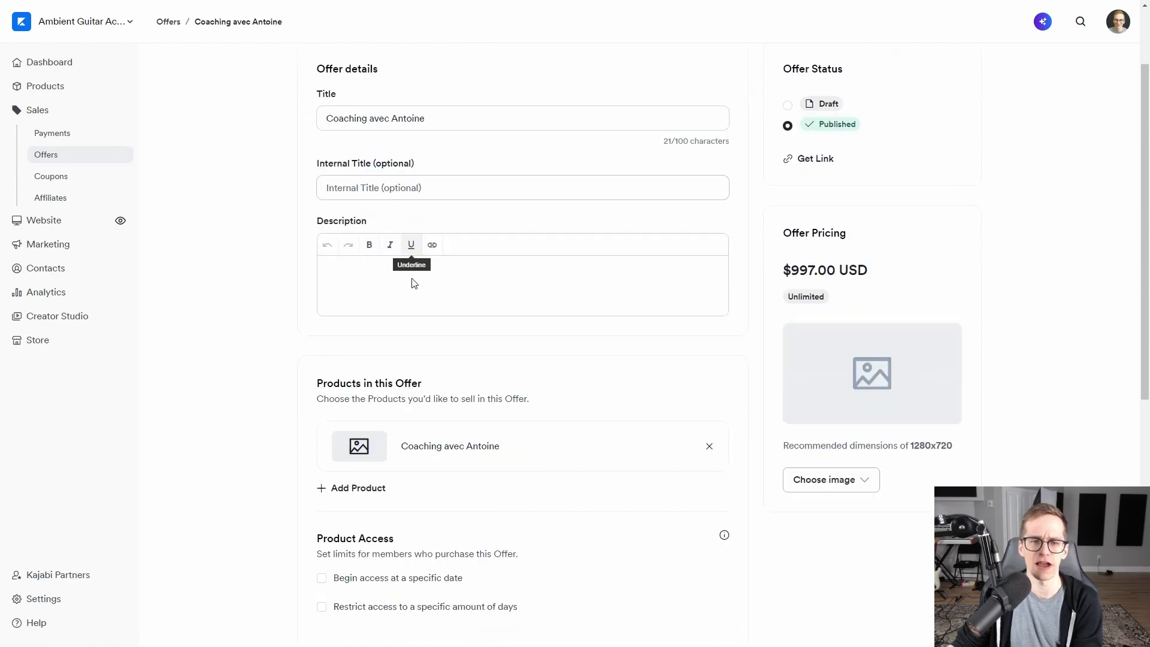
{"action": "scroll", "coordinate": [528, 459], "scroll_direction": "up", "scroll_amount": 8}
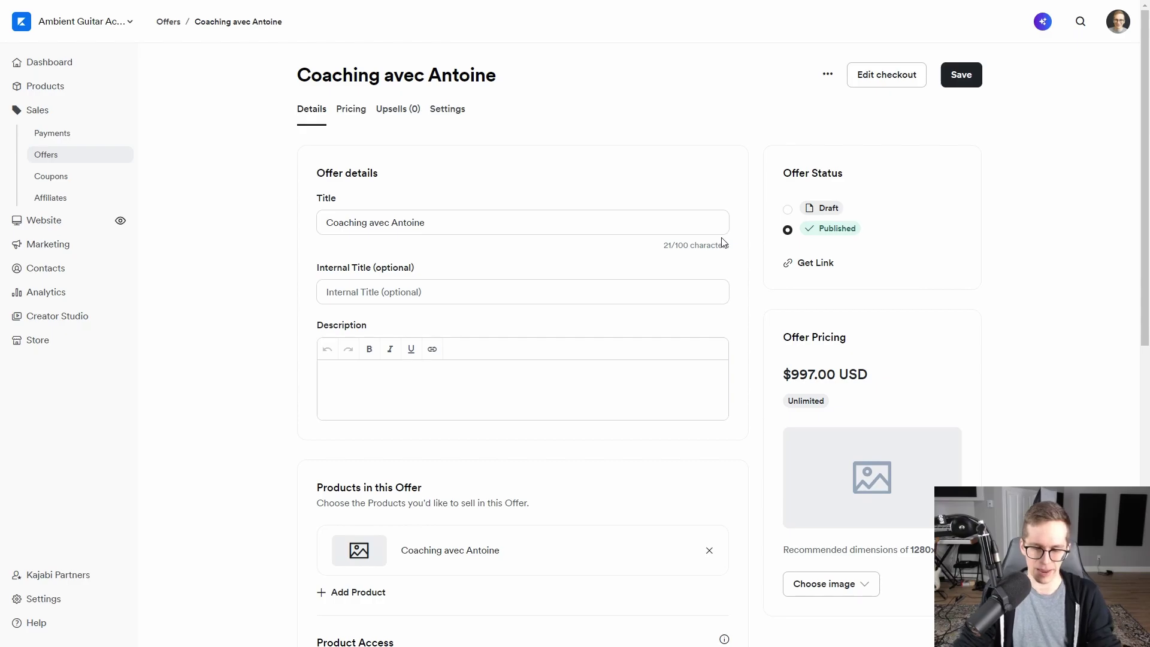
{"action": "key", "text": "alt+Left"}
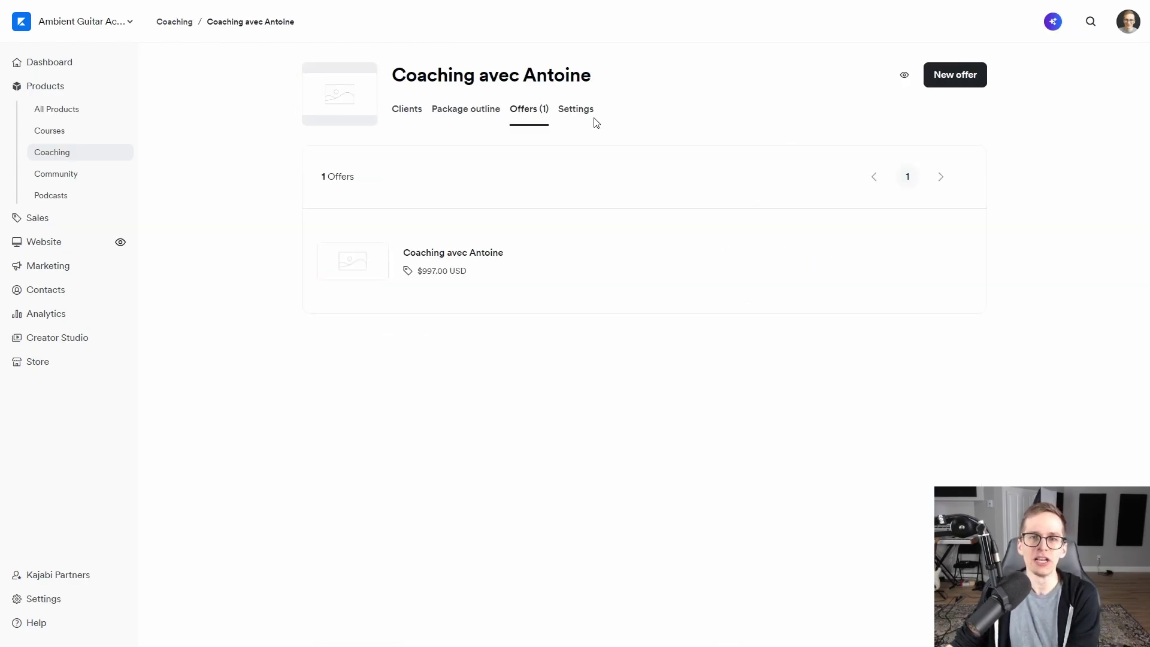
Step: Review the program's details, scheduling settings and location options, and open the coaching availability management
{"action": "left_click", "coordinate": [570, 114]}
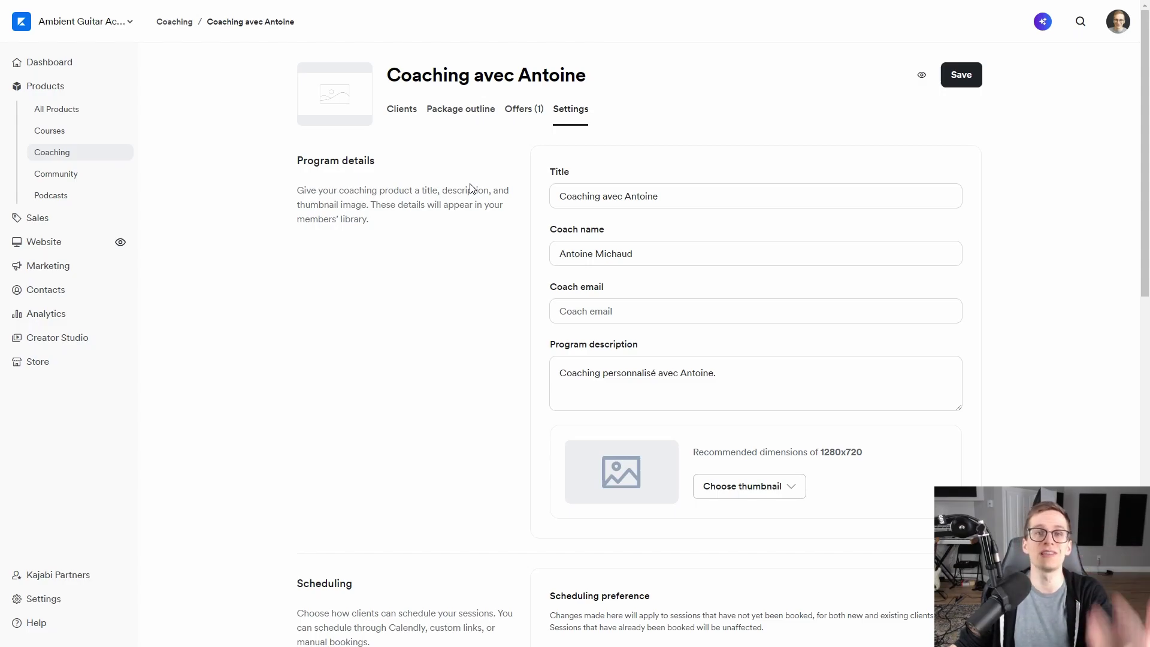
{"action": "scroll", "coordinate": [508, 165], "scroll_direction": "down", "scroll_amount": 4}
{"action": "scroll", "coordinate": [528, 177], "scroll_direction": "up", "scroll_amount": 1}
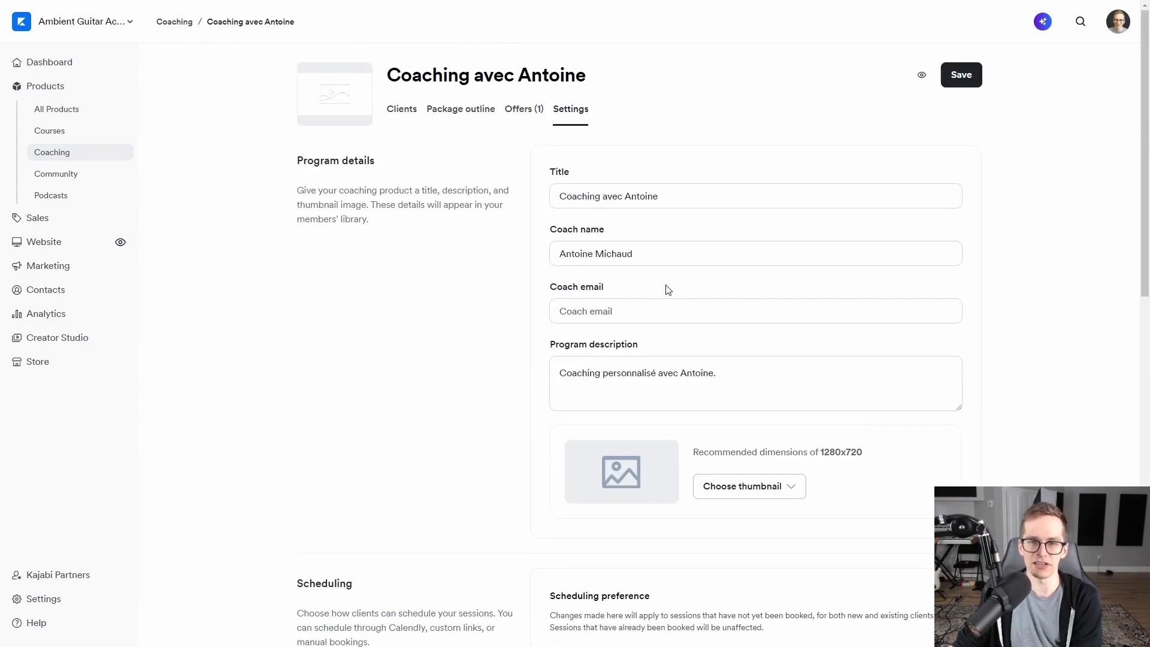
{"action": "scroll", "coordinate": [669, 290], "scroll_direction": "down", "scroll_amount": 6}
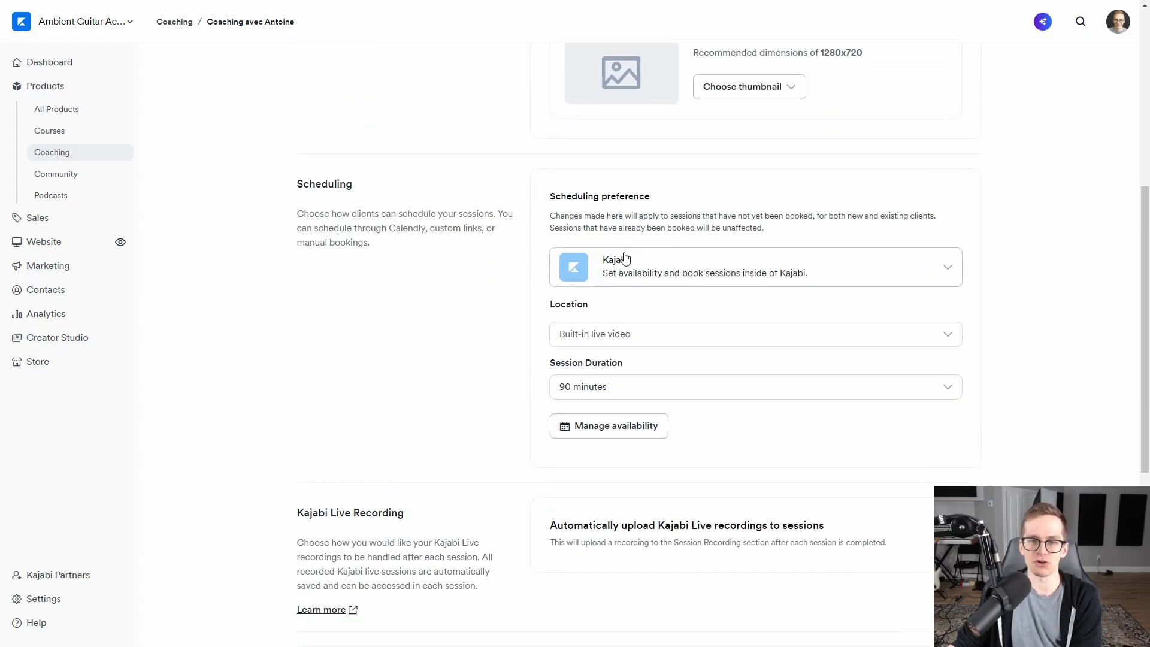
{"action": "left_click", "coordinate": [612, 335]}
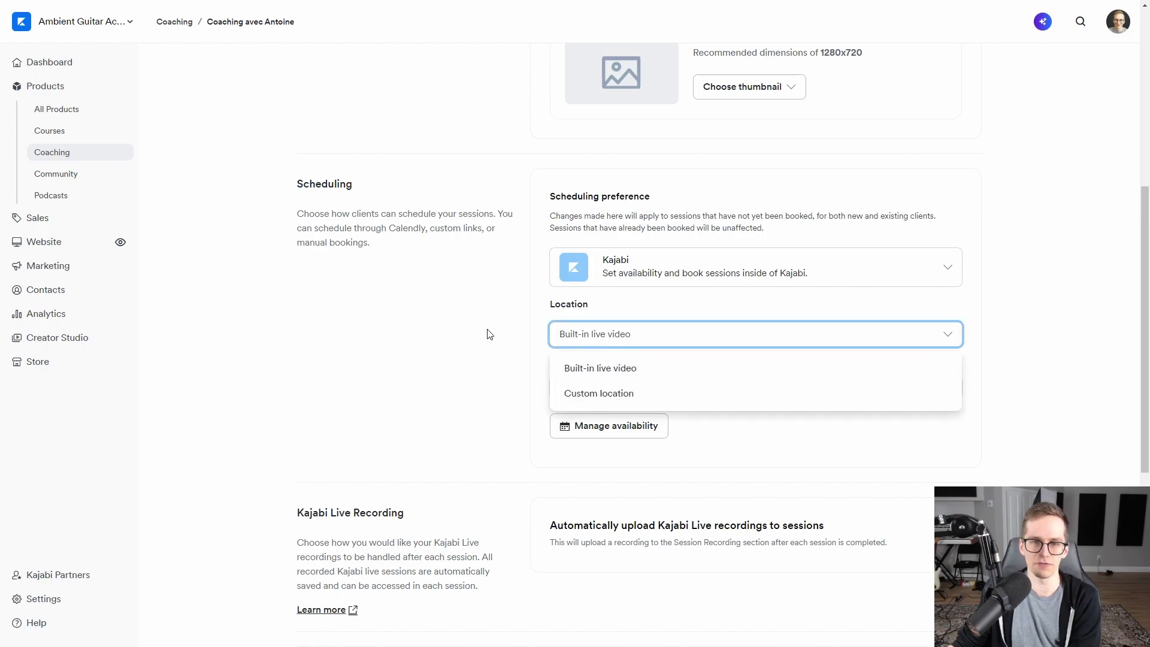
{"action": "left_click", "coordinate": [455, 324]}
{"action": "scroll", "coordinate": [596, 352], "scroll_direction": "down", "scroll_amount": 1}
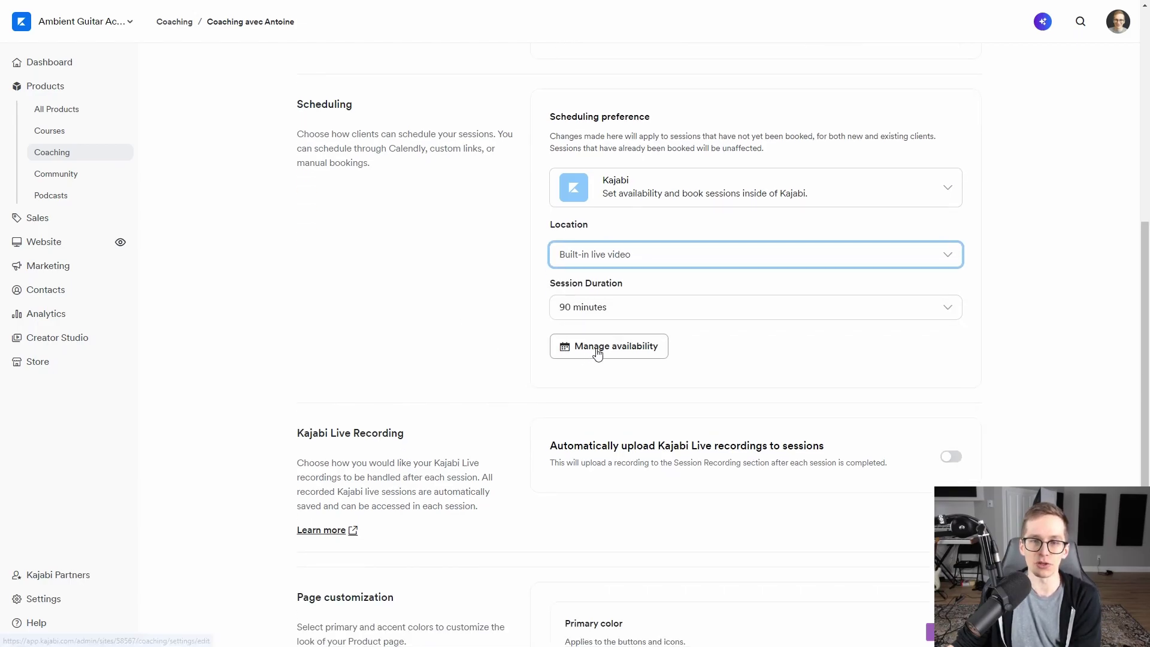
{"action": "left_click", "coordinate": [596, 352]}
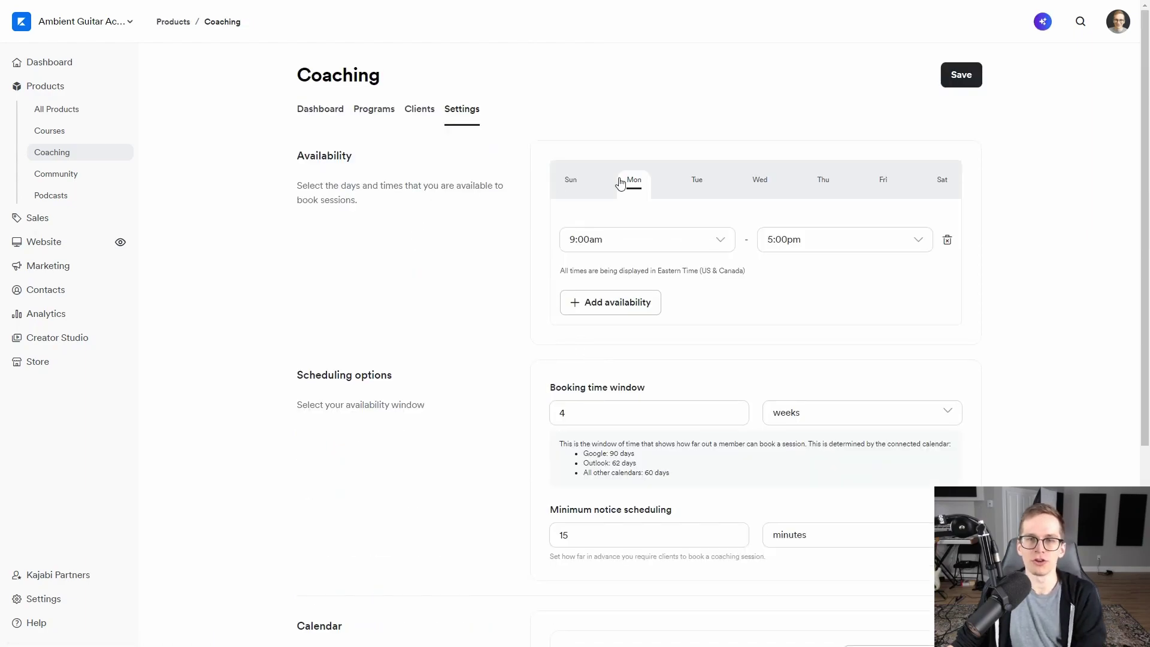
Step: Check the weekday availability, set Monday's hours to 9:00am–11:00am and add a second Monday time slot
{"action": "left_click", "coordinate": [694, 181]}
{"action": "left_click", "coordinate": [755, 183]}
{"action": "left_click", "coordinate": [827, 183]}
{"action": "left_click", "coordinate": [867, 186]}
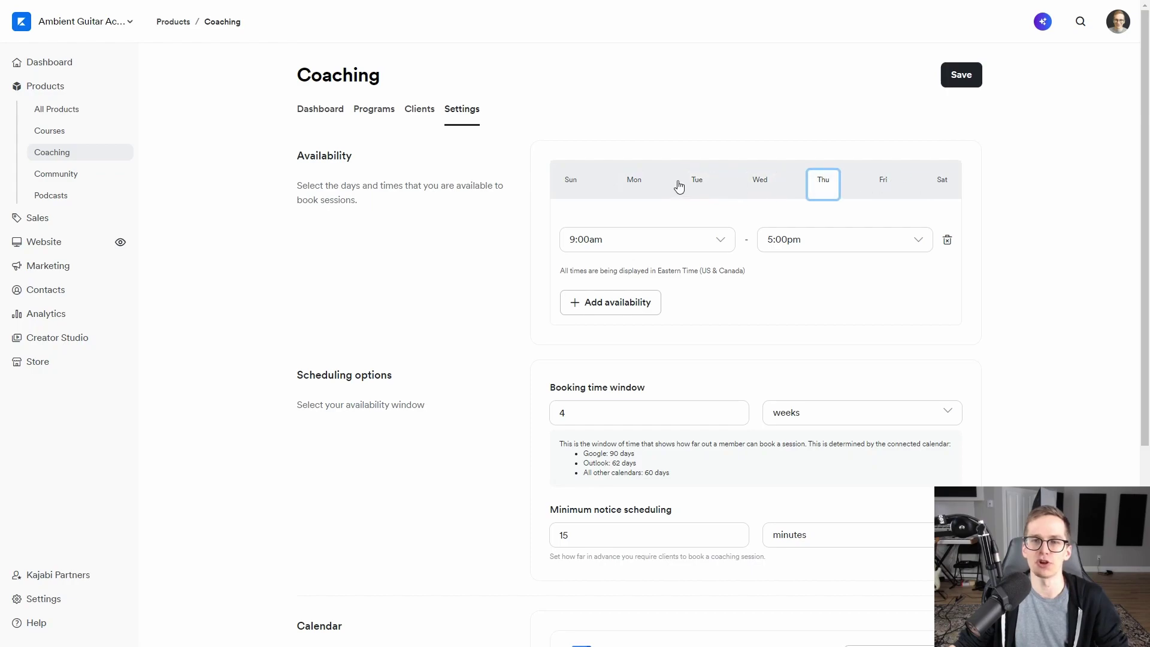
{"action": "left_click", "coordinate": [633, 188]}
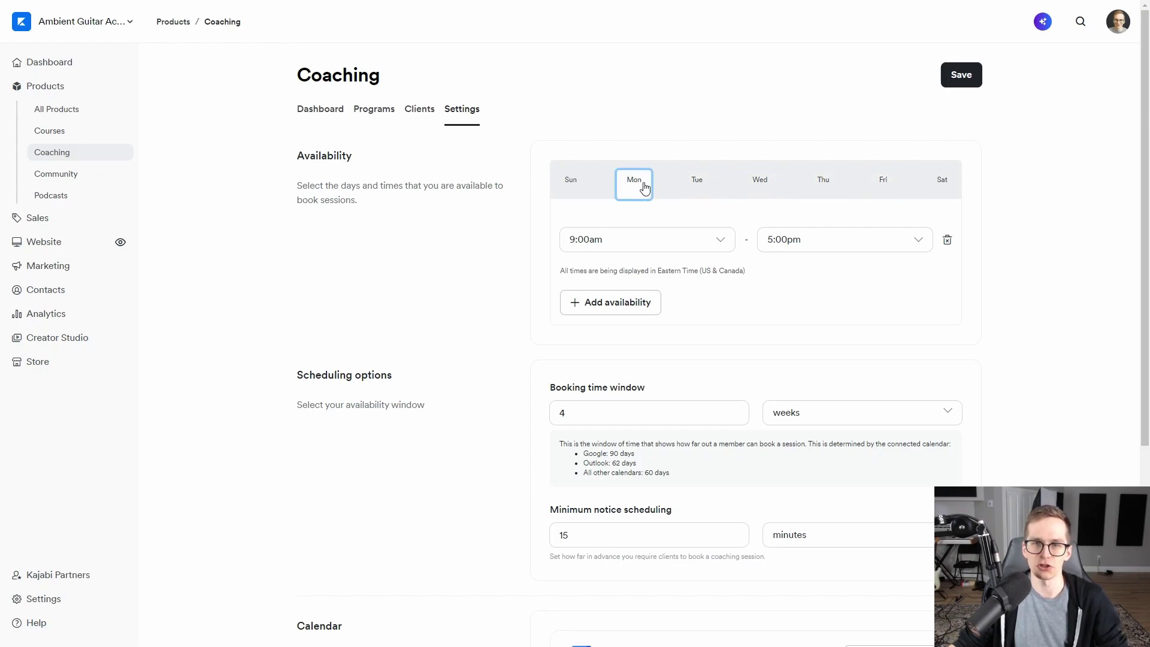
{"action": "left_click", "coordinate": [781, 240]}
{"action": "scroll", "coordinate": [814, 311], "scroll_direction": "up", "scroll_amount": 10}
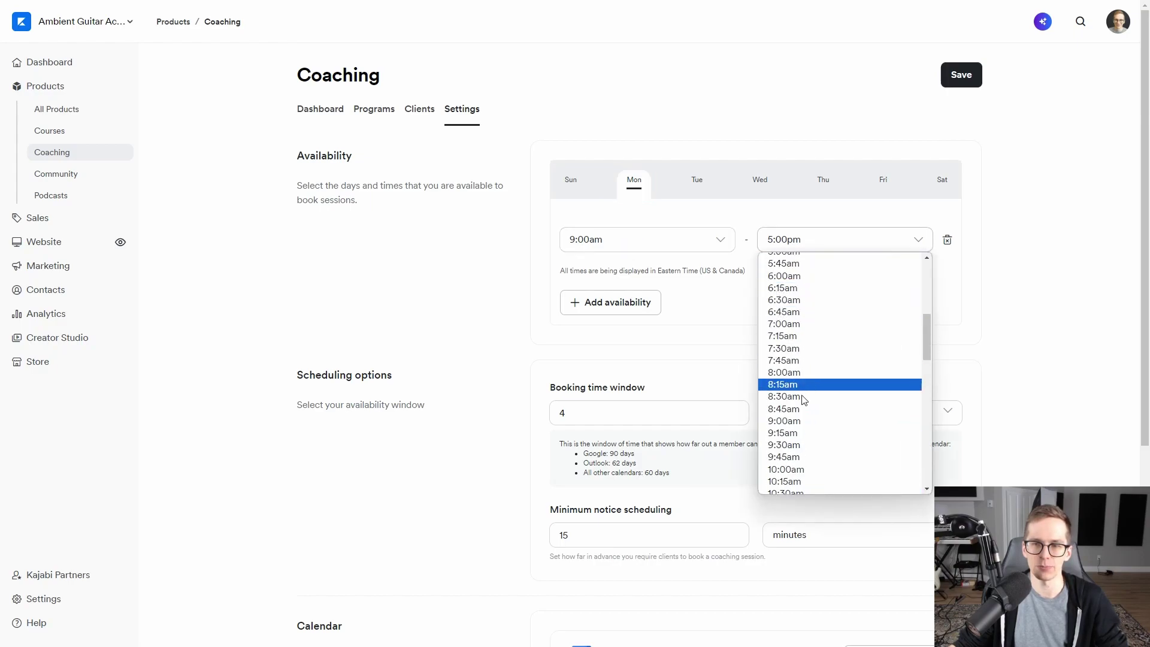
{"action": "scroll", "coordinate": [814, 419], "scroll_direction": "down", "scroll_amount": 3}
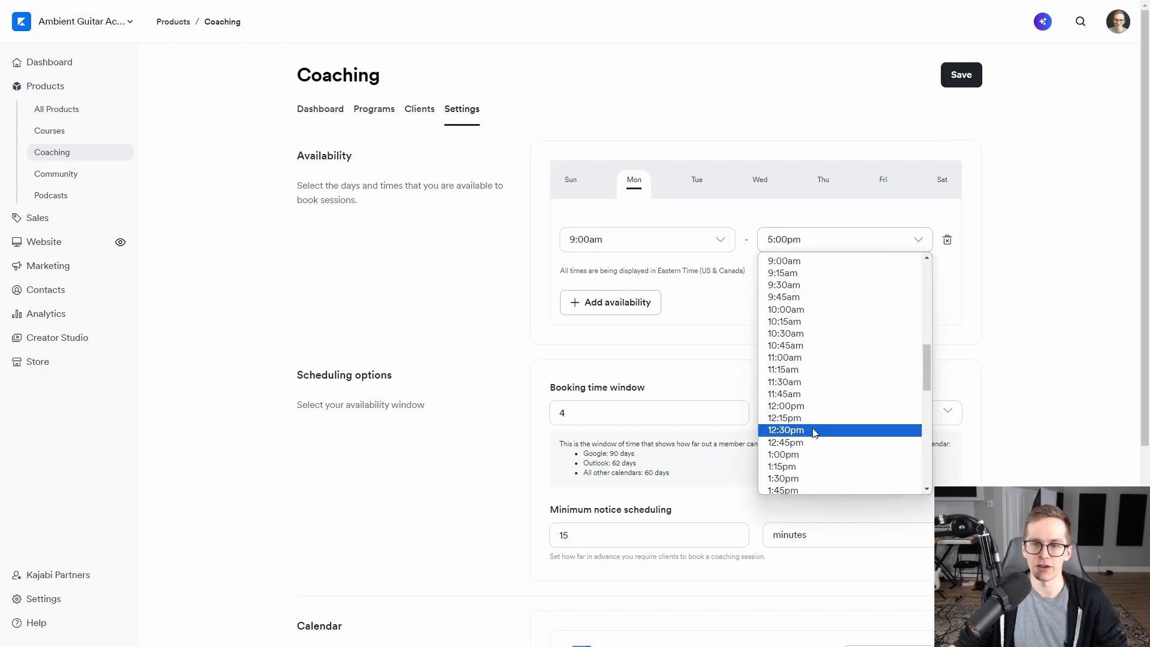
{"action": "left_click", "coordinate": [792, 357]}
{"action": "left_click", "coordinate": [616, 304]}
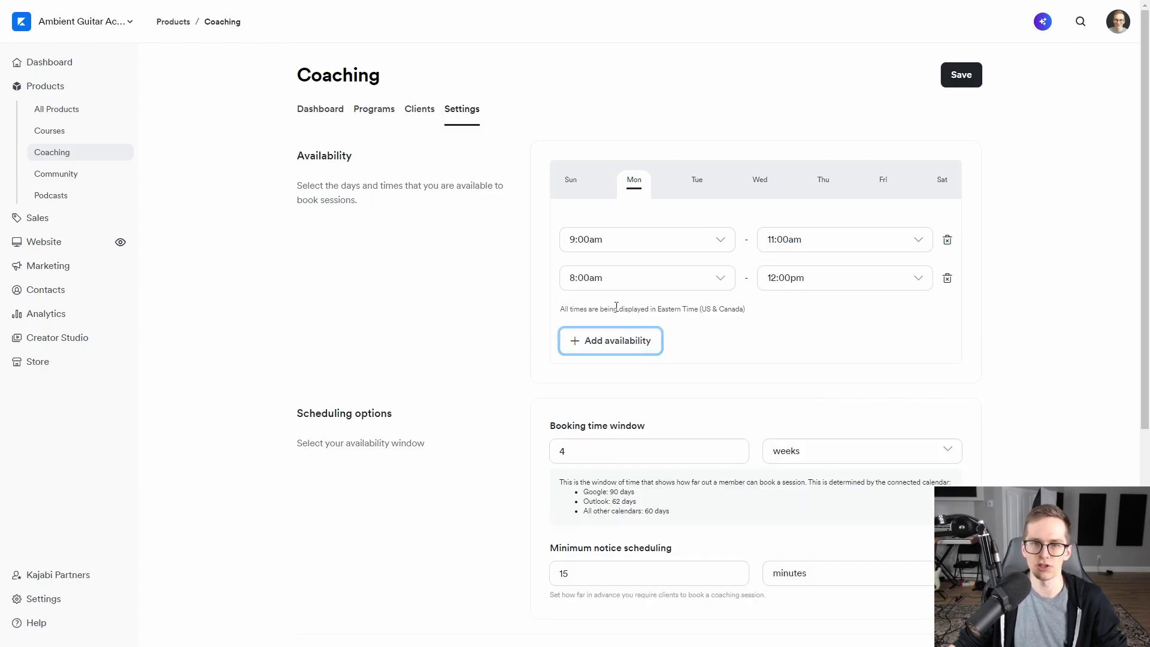
Step: Set Tuesday's availability to 12:00pm–2:00pm and add another Tuesday time slot
{"action": "left_click", "coordinate": [697, 183]}
{"action": "left_click", "coordinate": [672, 237]}
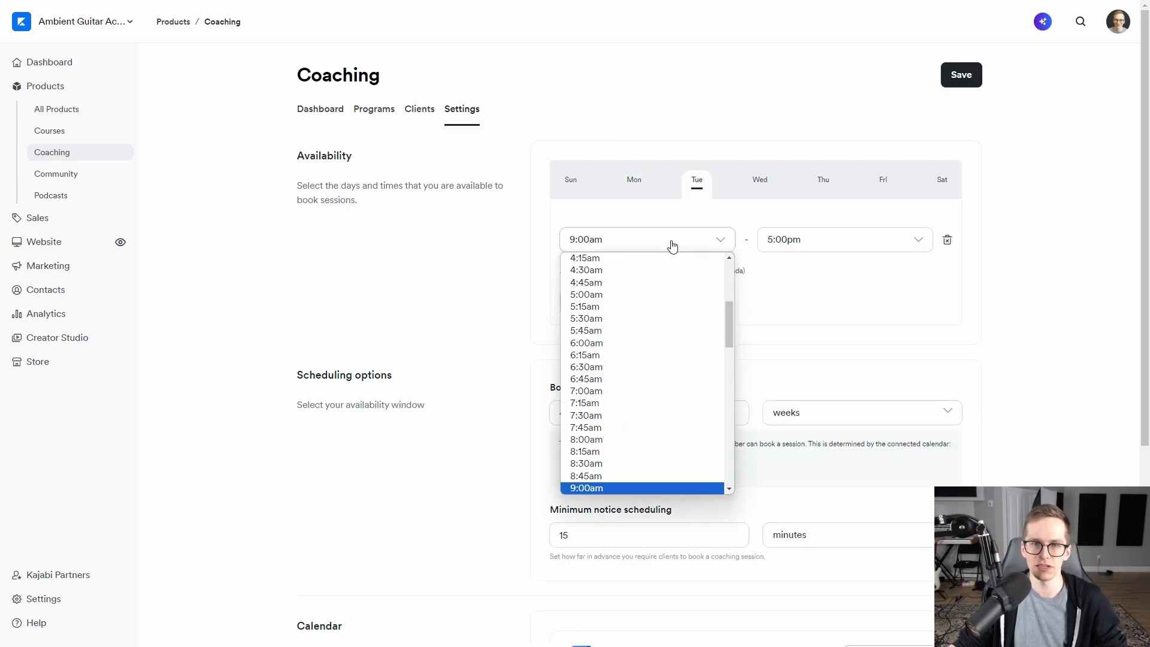
{"action": "scroll", "coordinate": [638, 342], "scroll_direction": "down", "scroll_amount": 3}
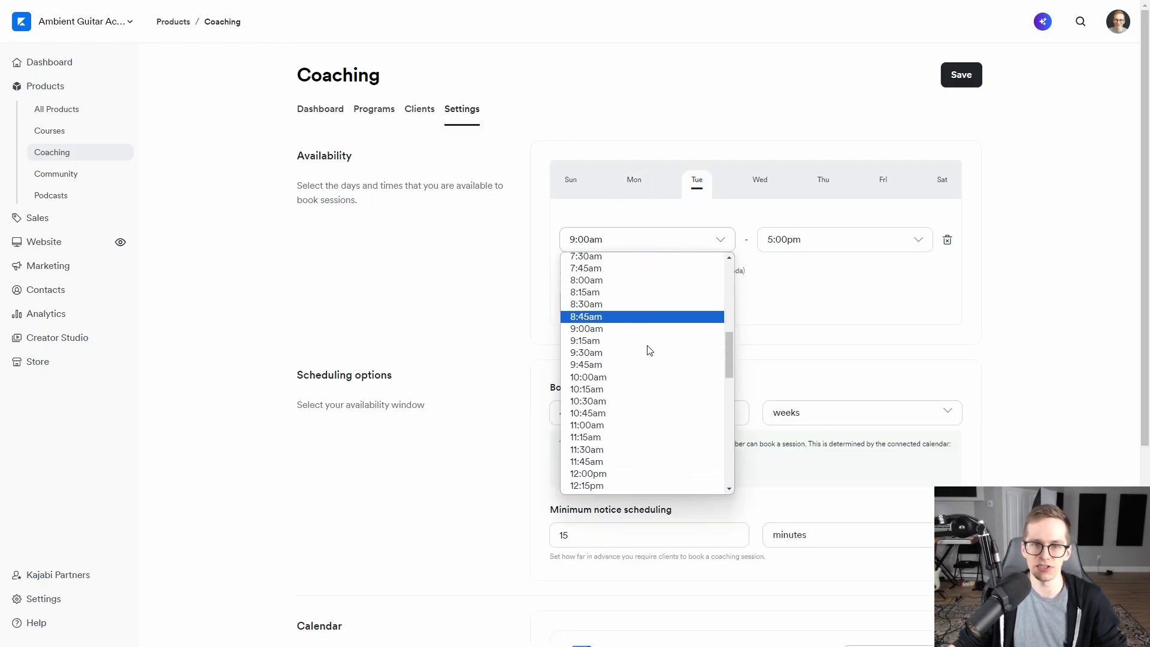
{"action": "left_click", "coordinate": [608, 473]}
{"action": "left_click", "coordinate": [814, 240]}
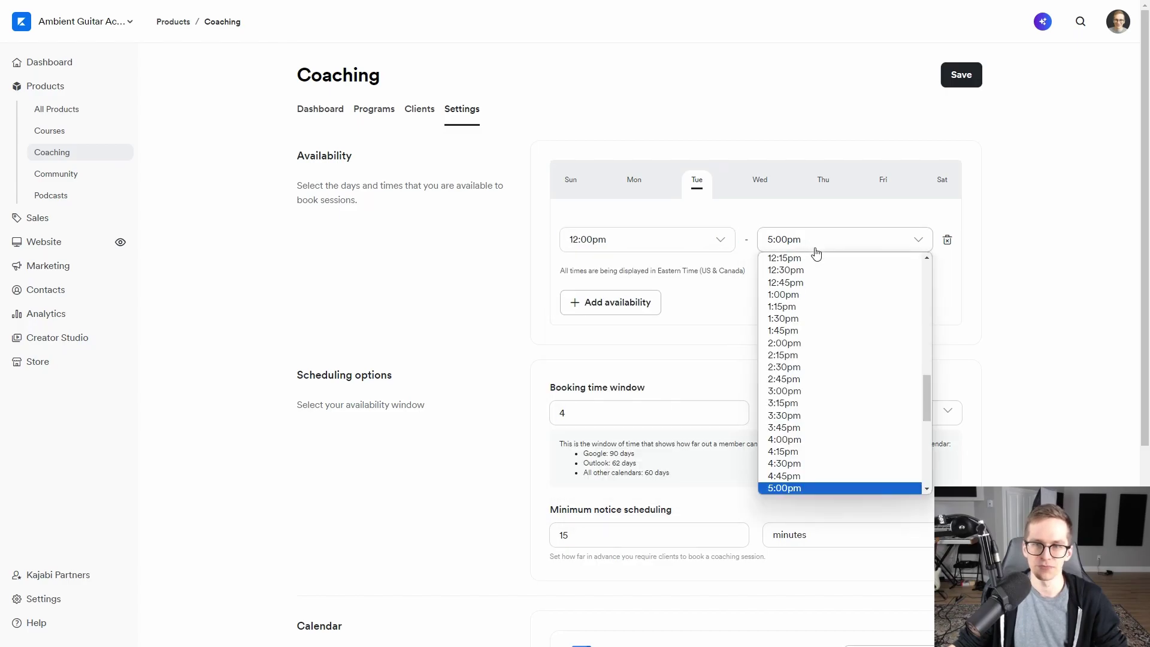
{"action": "left_click", "coordinate": [790, 347]}
{"action": "left_click", "coordinate": [613, 302]}
Step: Remove the Friday and Thursday time slots from the coaching availability and check the weekend days
{"action": "left_click", "coordinate": [759, 183]}
{"action": "left_click", "coordinate": [883, 183]}
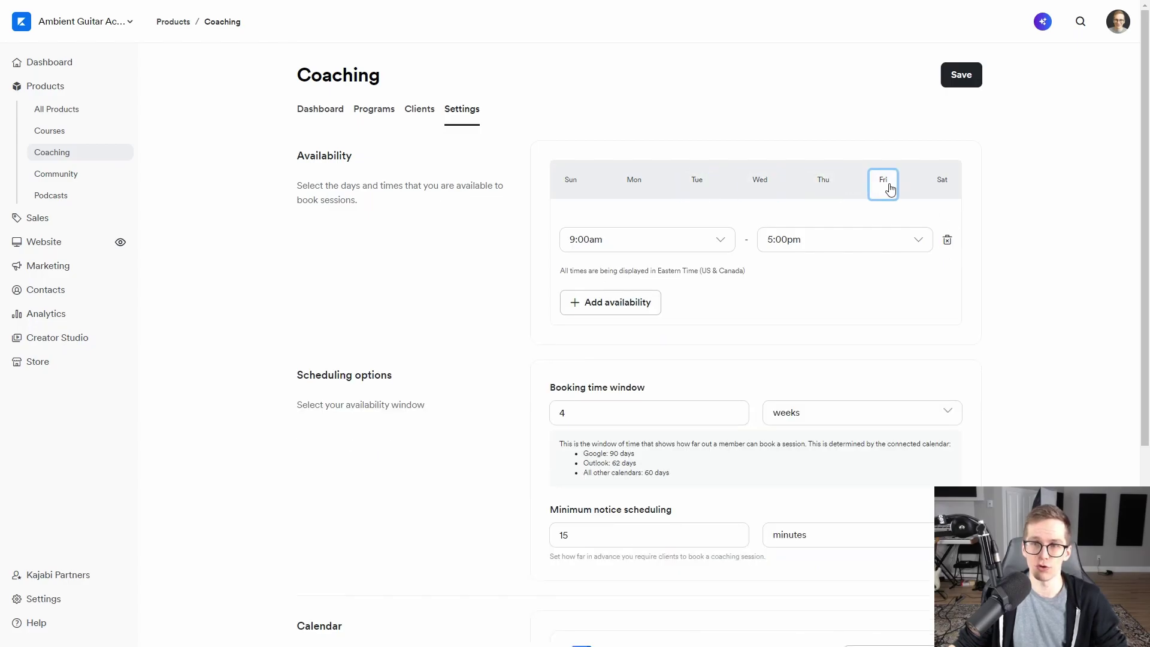
{"action": "left_click", "coordinate": [946, 239]}
{"action": "left_click", "coordinate": [943, 187]}
{"action": "left_click", "coordinate": [580, 191]}
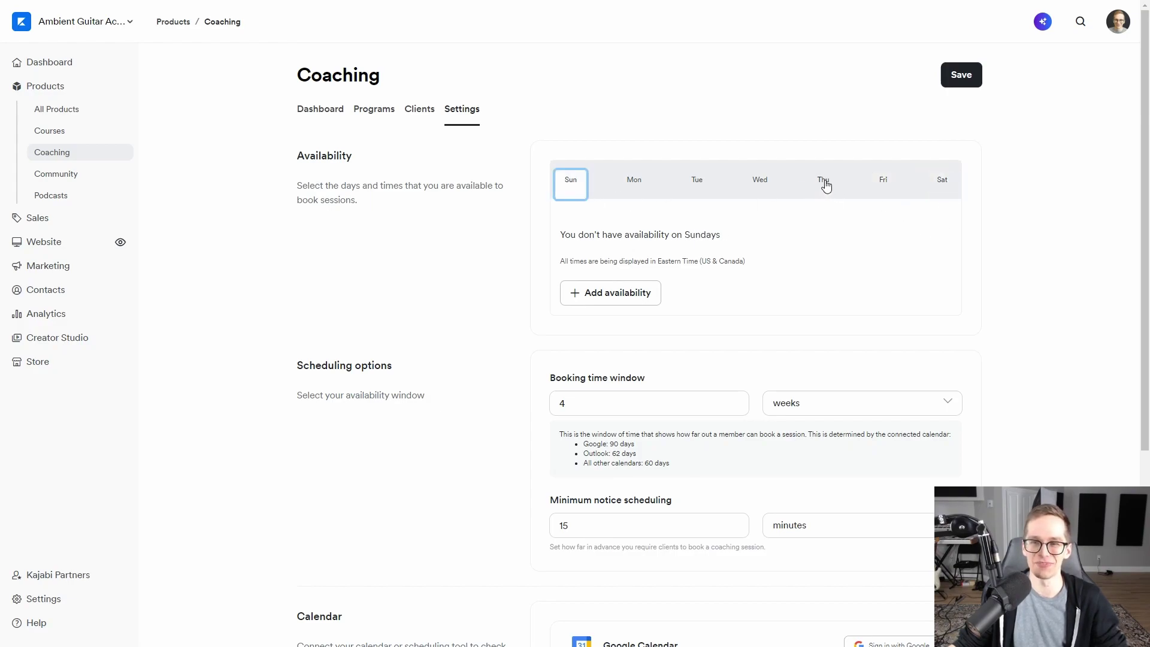
{"action": "left_click", "coordinate": [824, 186]}
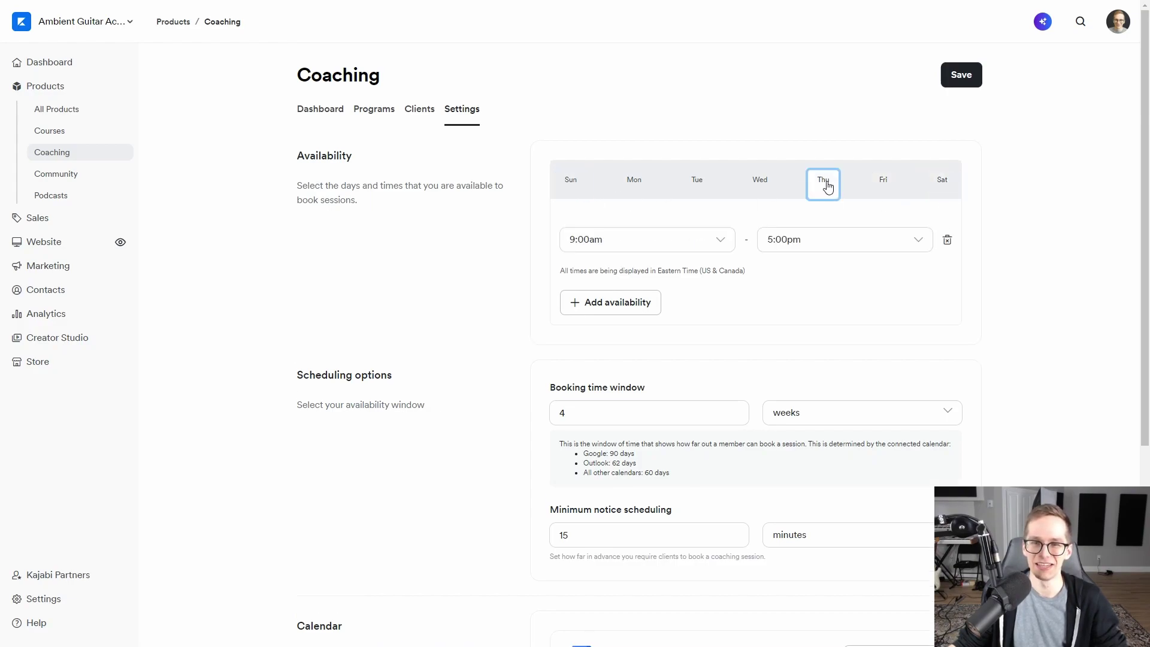
{"action": "left_click", "coordinate": [946, 249]}
Step: Set the booking time window in the scheduling options to 3 weeks
{"action": "scroll", "coordinate": [539, 221], "scroll_direction": "down", "scroll_amount": 3}
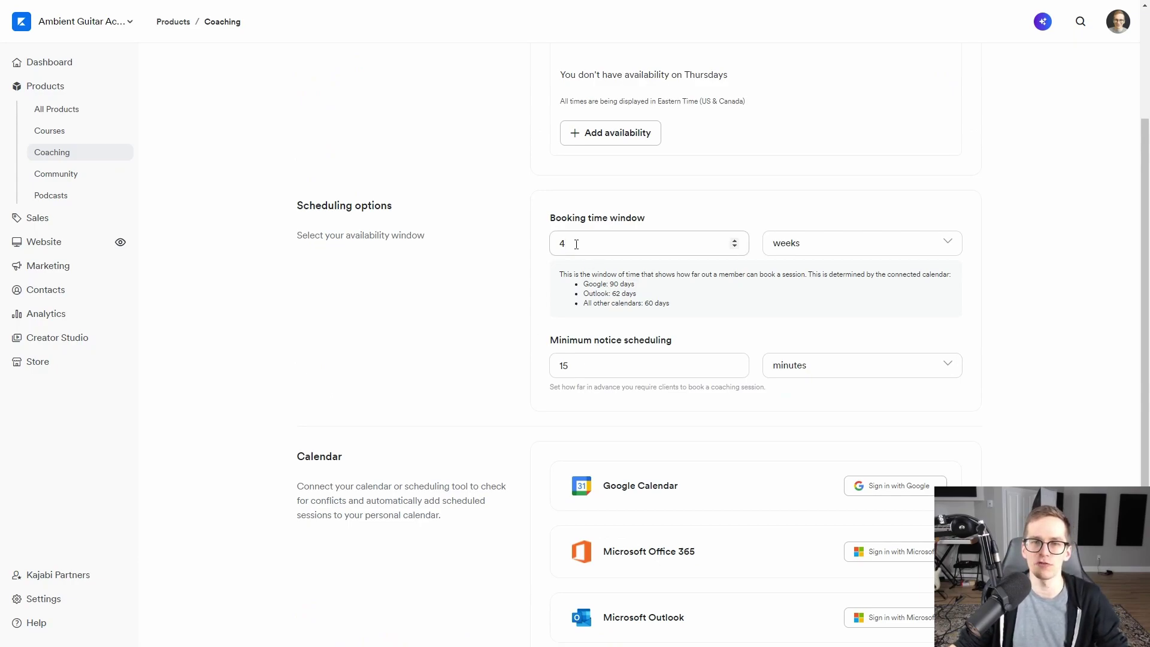
{"action": "double_click", "coordinate": [573, 244]}
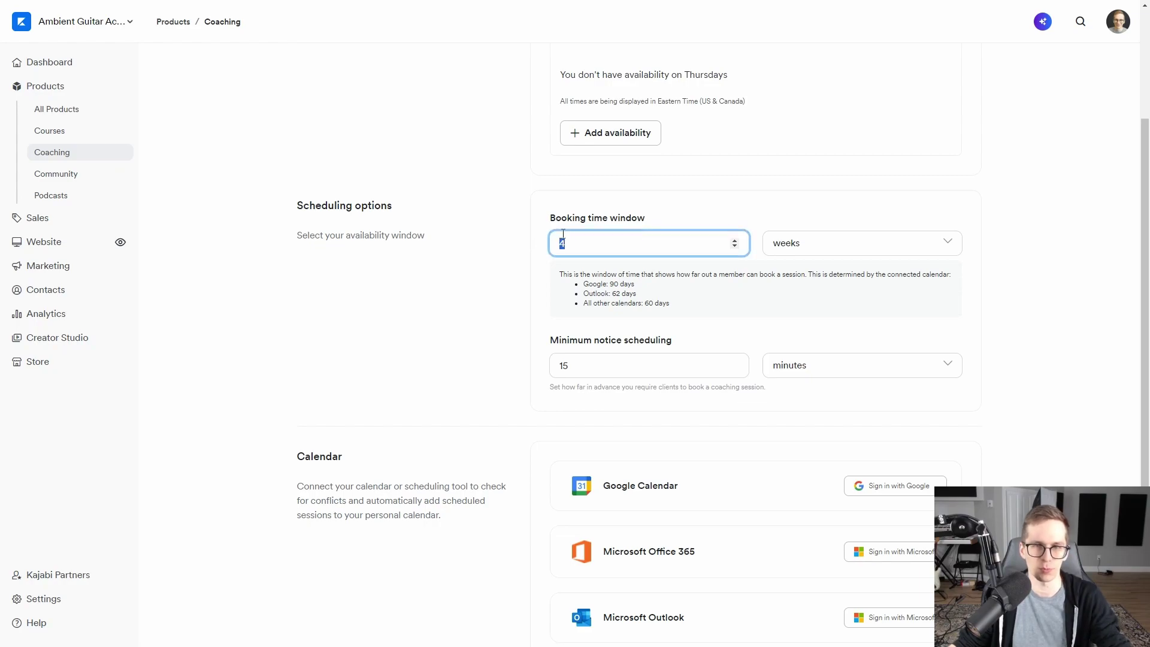
{"action": "type", "text": "3"}
{"action": "left_click", "coordinate": [630, 252]}
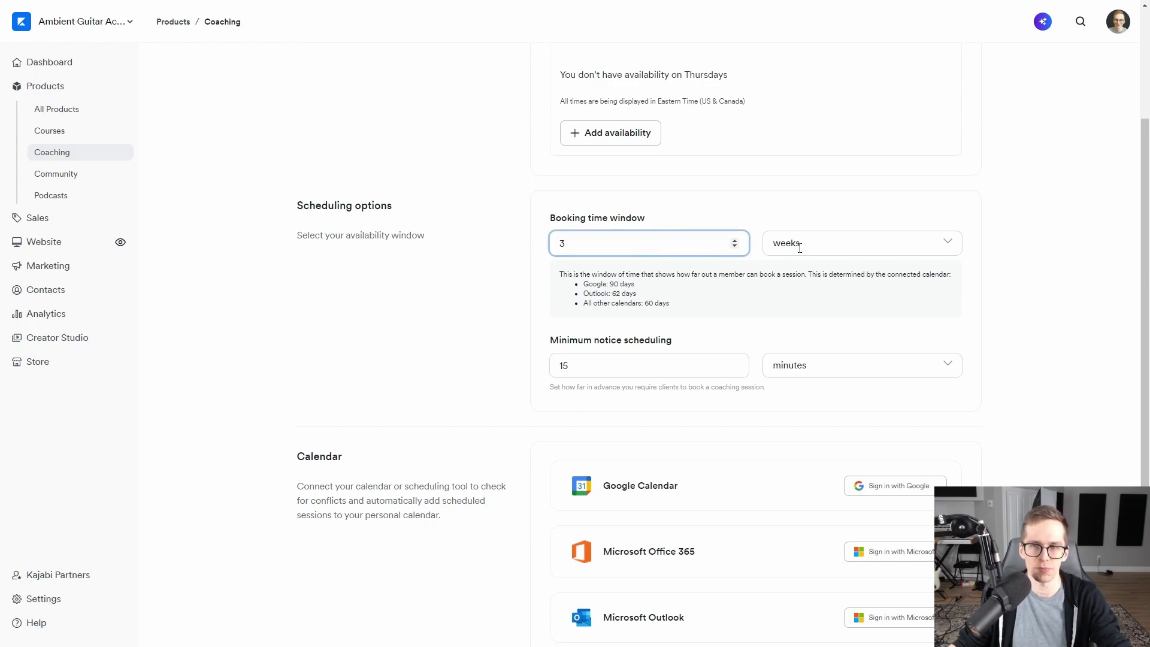
{"action": "left_click", "coordinate": [772, 215]}
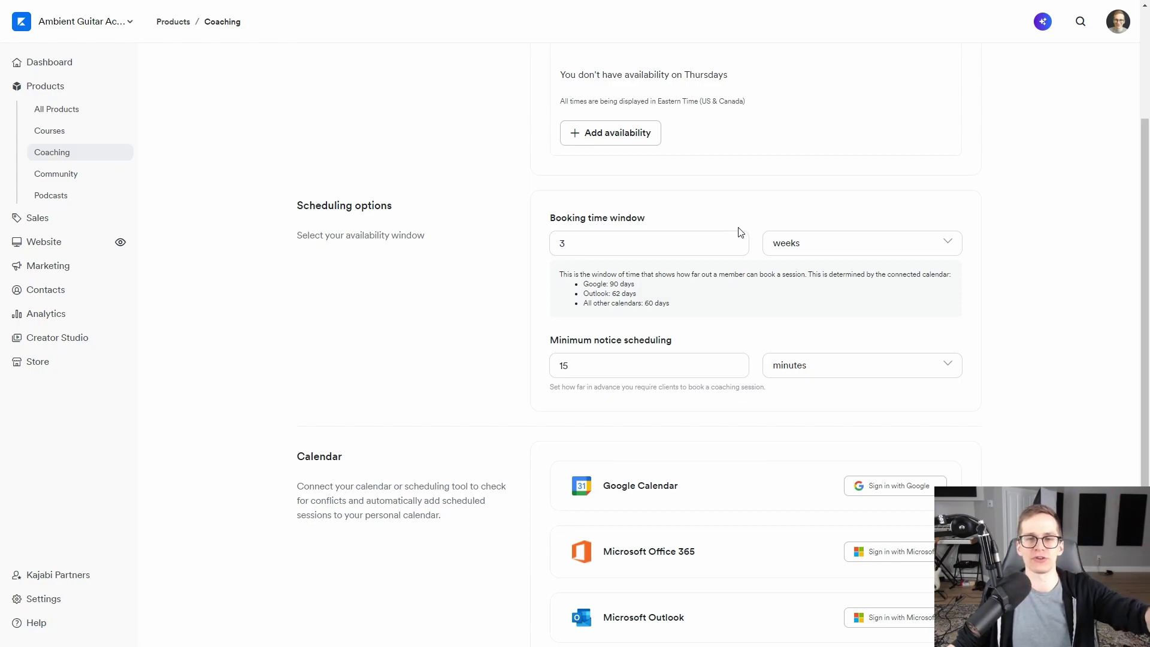
Step: Set the minimum notice for scheduling a coaching session to 3 days
{"action": "scroll", "coordinate": [644, 237], "scroll_direction": "down", "scroll_amount": 1}
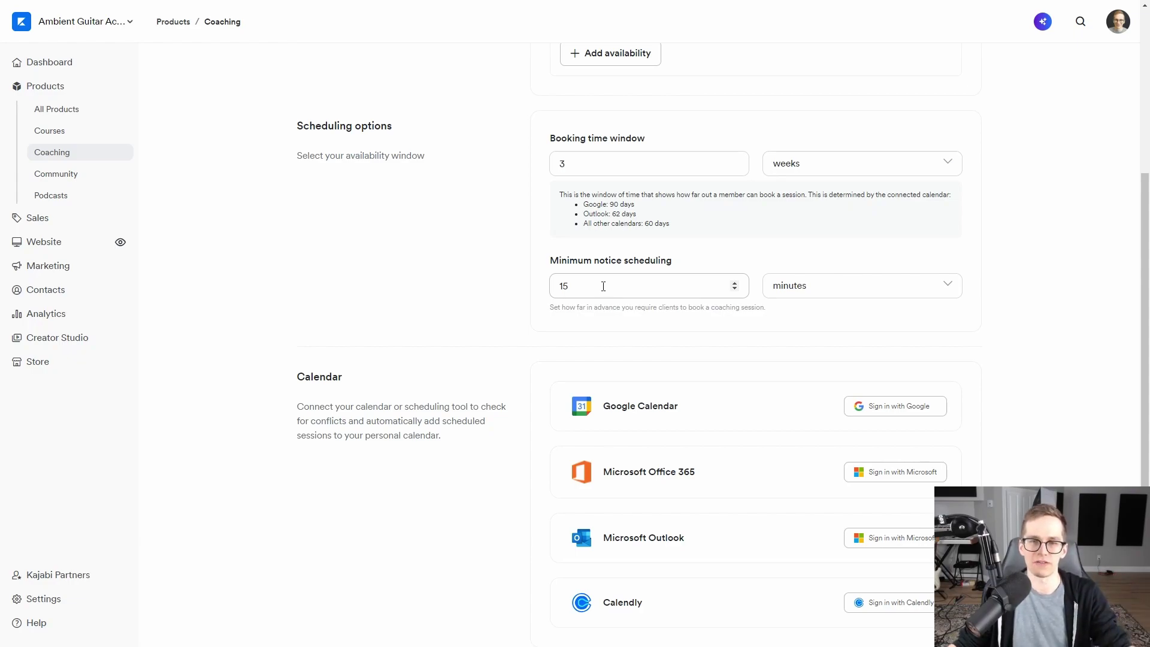
{"action": "left_click_drag", "start_coordinate": [603, 286], "coordinate": [536, 291]}
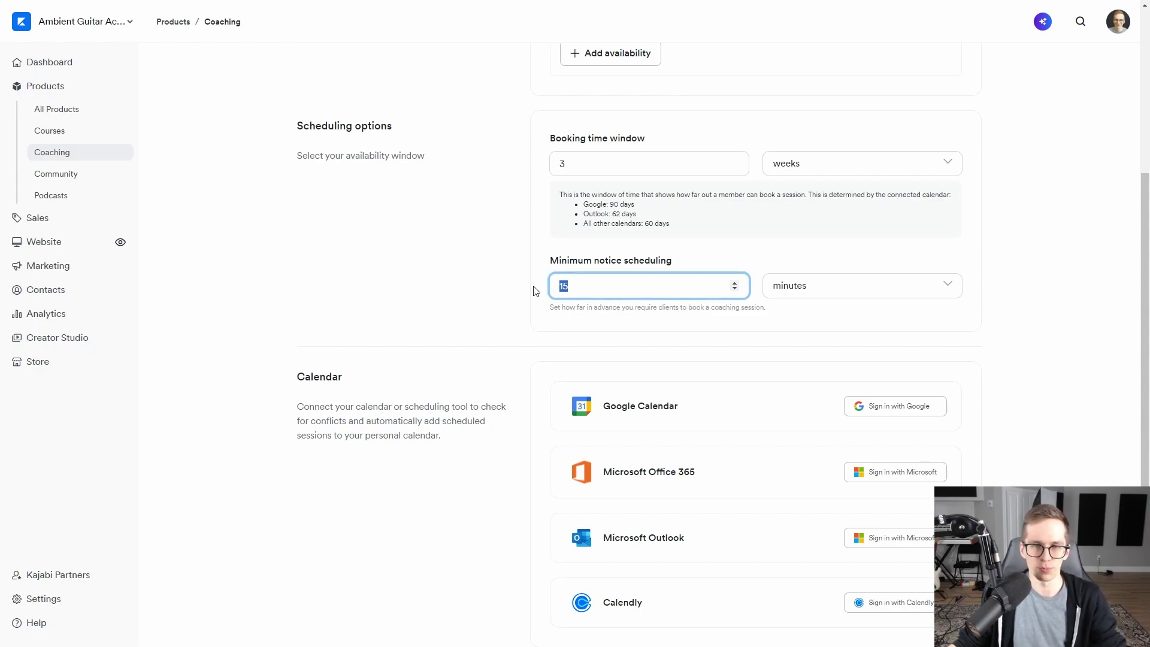
{"action": "left_click", "coordinate": [855, 288]}
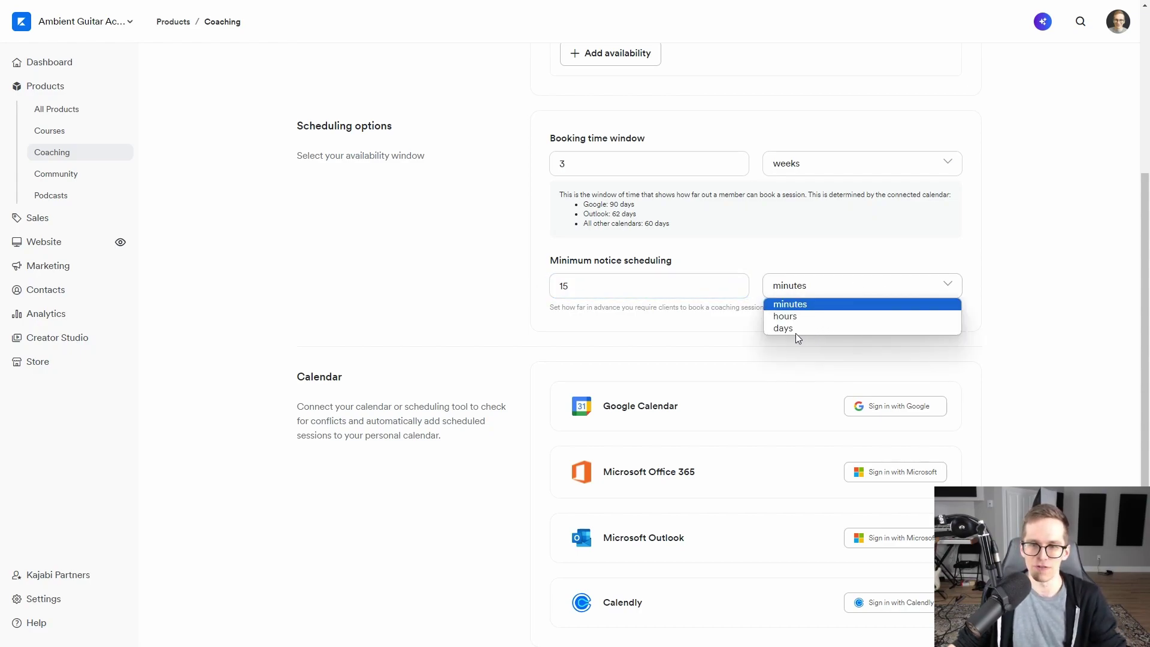
{"action": "left_click", "coordinate": [784, 328]}
{"action": "left_click_drag", "start_coordinate": [612, 294], "coordinate": [521, 290]}
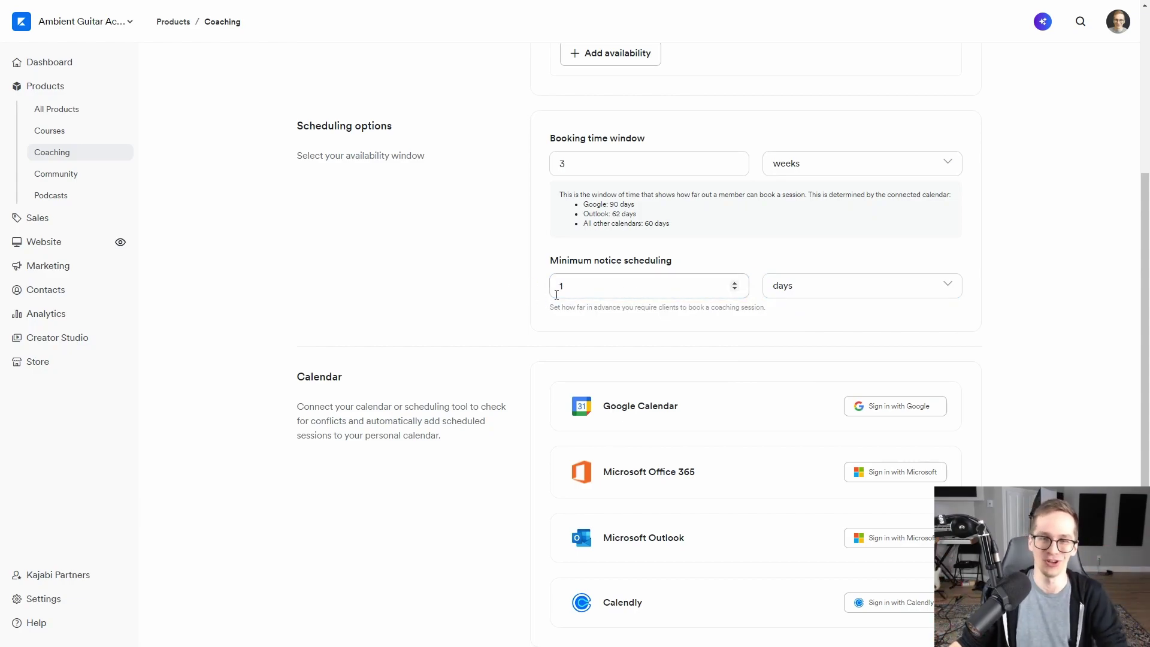
{"action": "left_click_drag", "start_coordinate": [572, 290], "coordinate": [515, 293]}
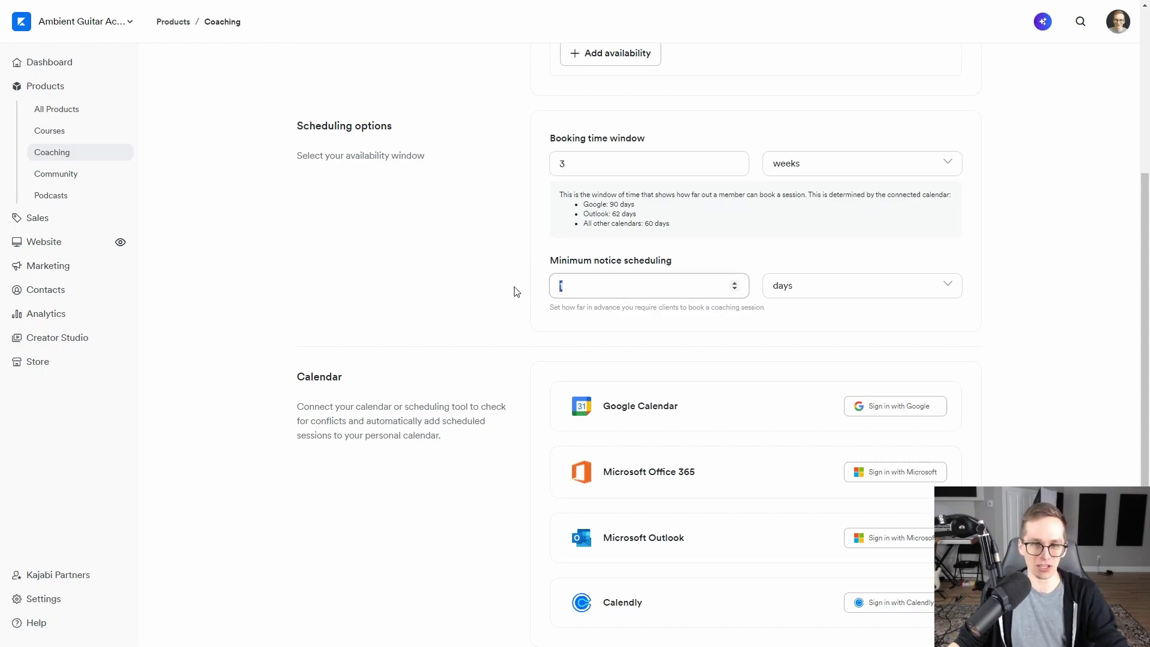
{"action": "type", "text": "3"}
{"action": "left_click", "coordinate": [476, 317]}
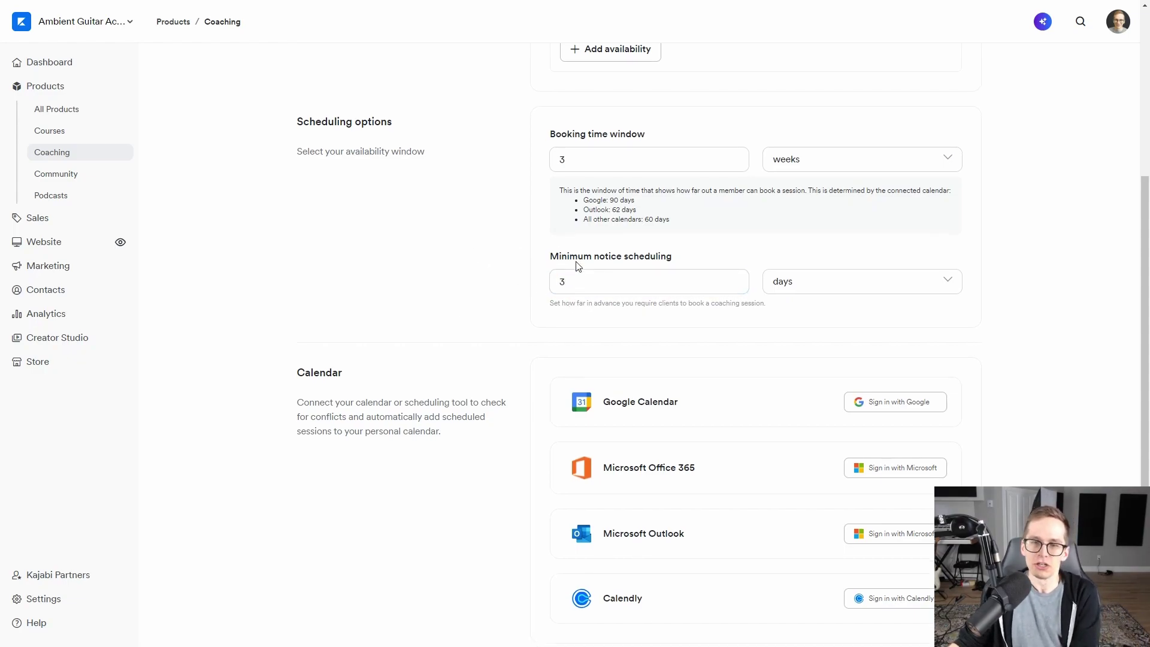
Step: Check the calendar connection options and save the coaching availability and scheduling settings
{"action": "scroll", "coordinate": [563, 286], "scroll_direction": "down", "scroll_amount": 1}
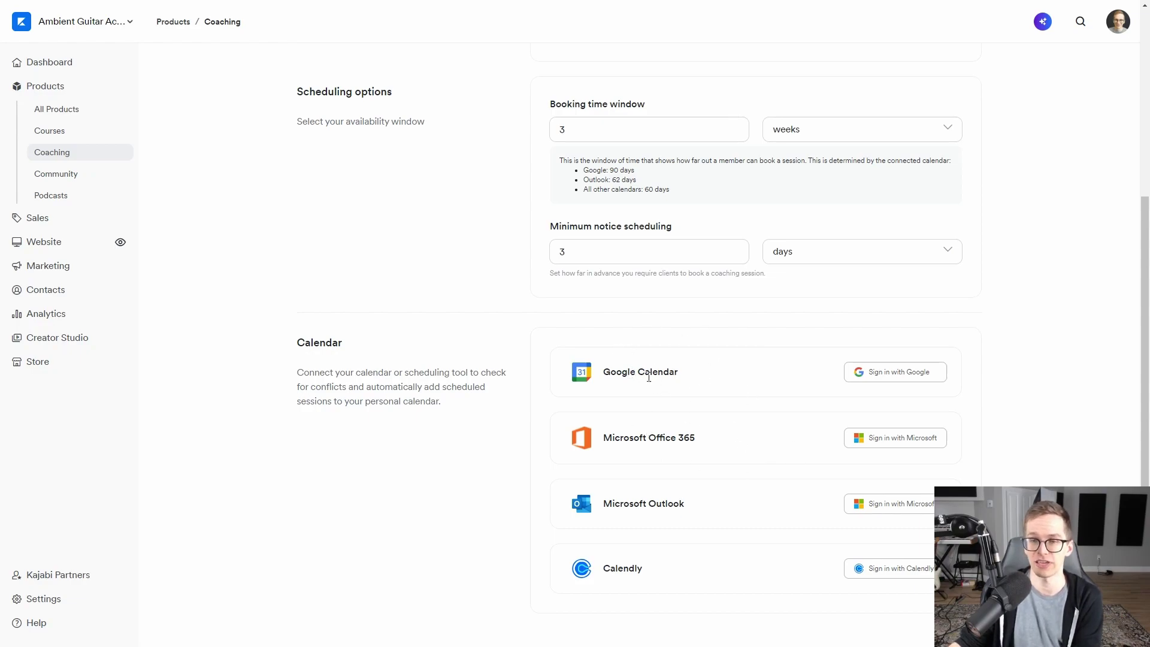
{"action": "scroll", "coordinate": [487, 466], "scroll_direction": "up", "scroll_amount": 5}
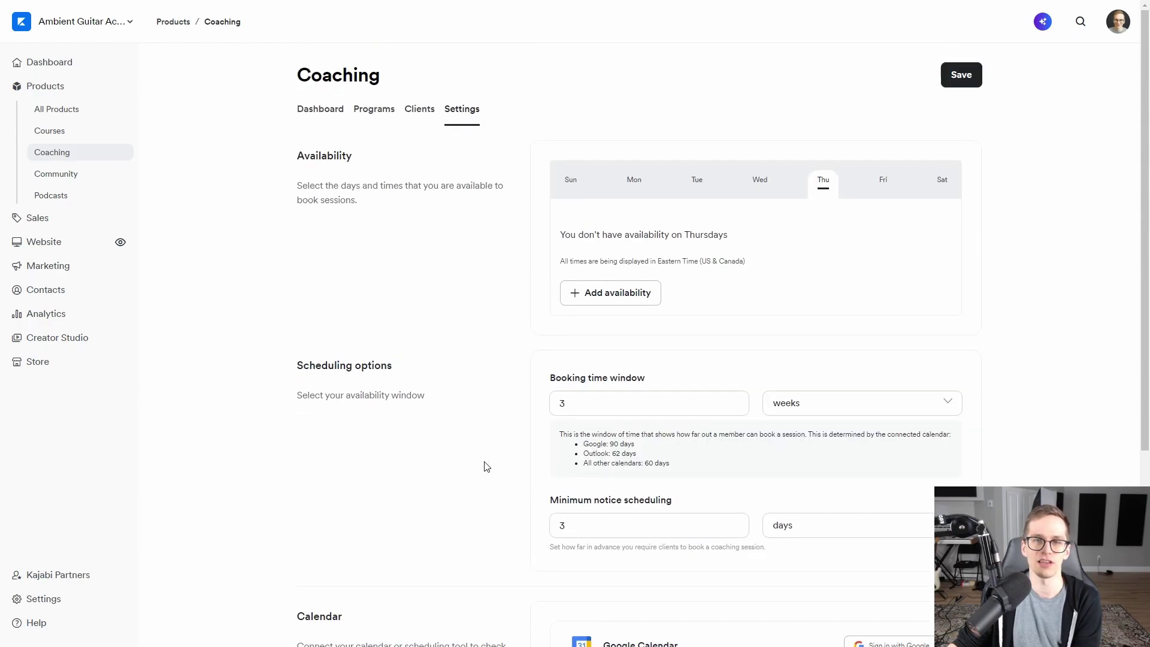
{"action": "left_click", "coordinate": [958, 80]}
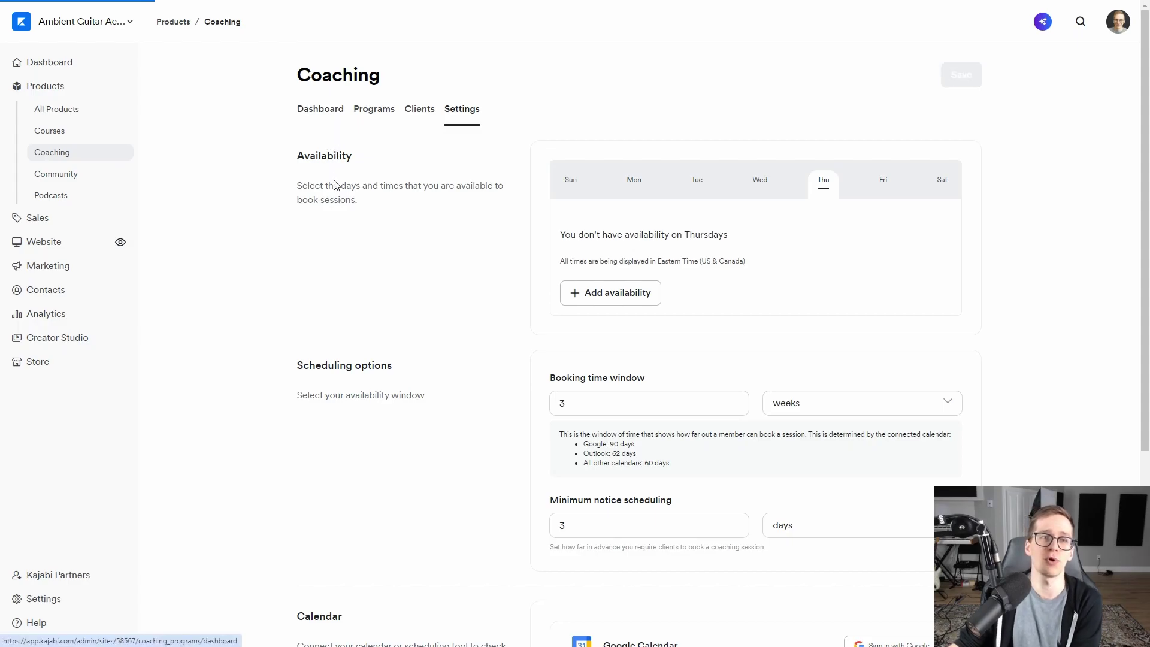
Step: View the coaching dashboard and open the preview of the 1:1 coaching program from the programs list
{"action": "left_click", "coordinate": [322, 113]}
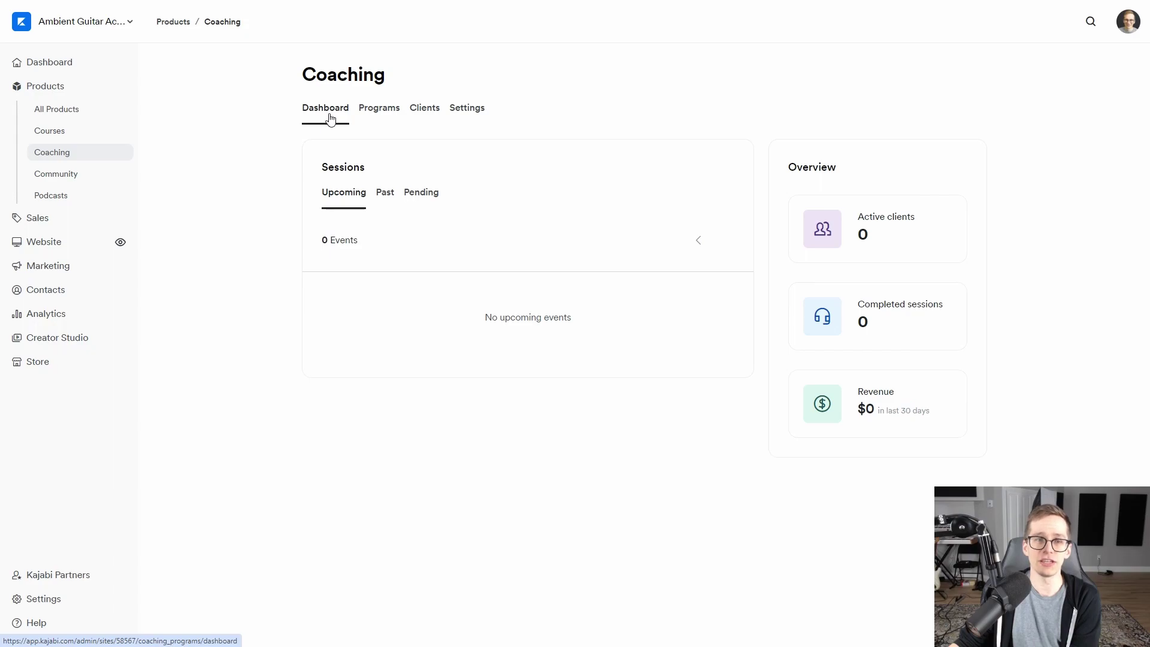
{"action": "left_click", "coordinate": [383, 112]}
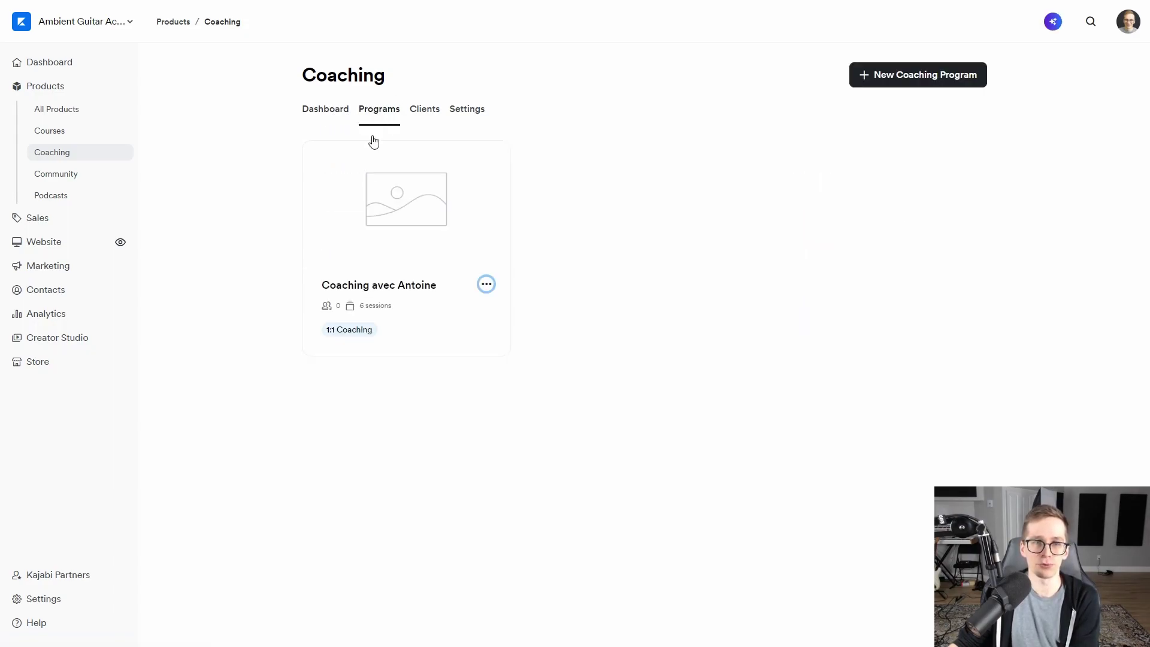
{"action": "left_click", "coordinate": [487, 285]}
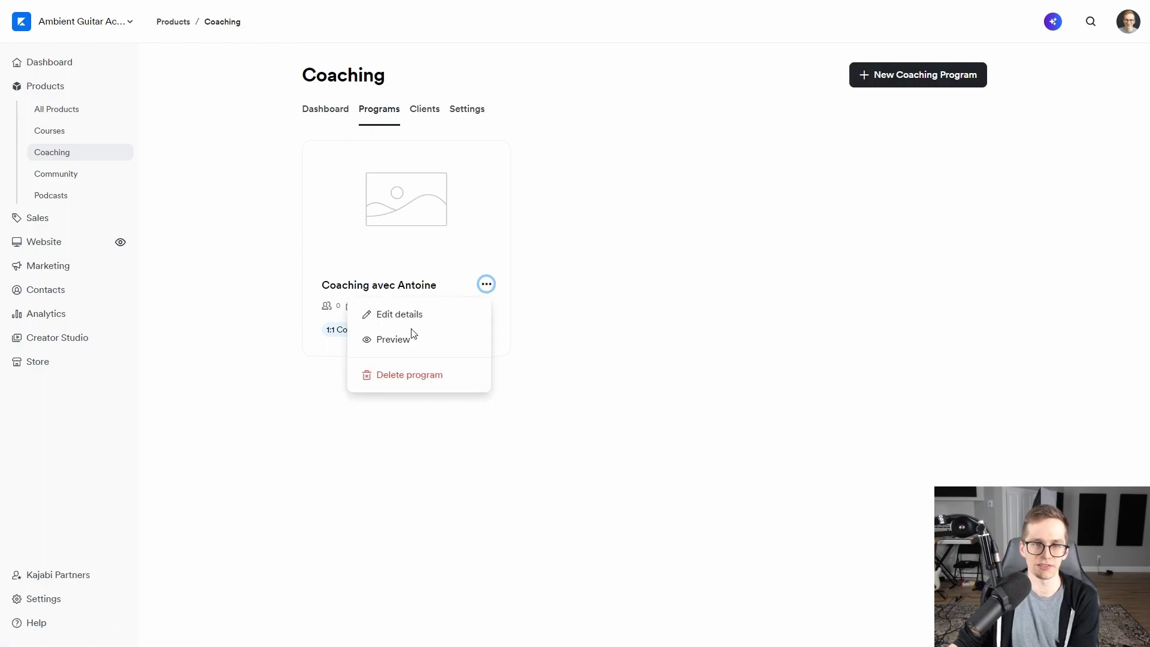
{"action": "left_click", "coordinate": [392, 342]}
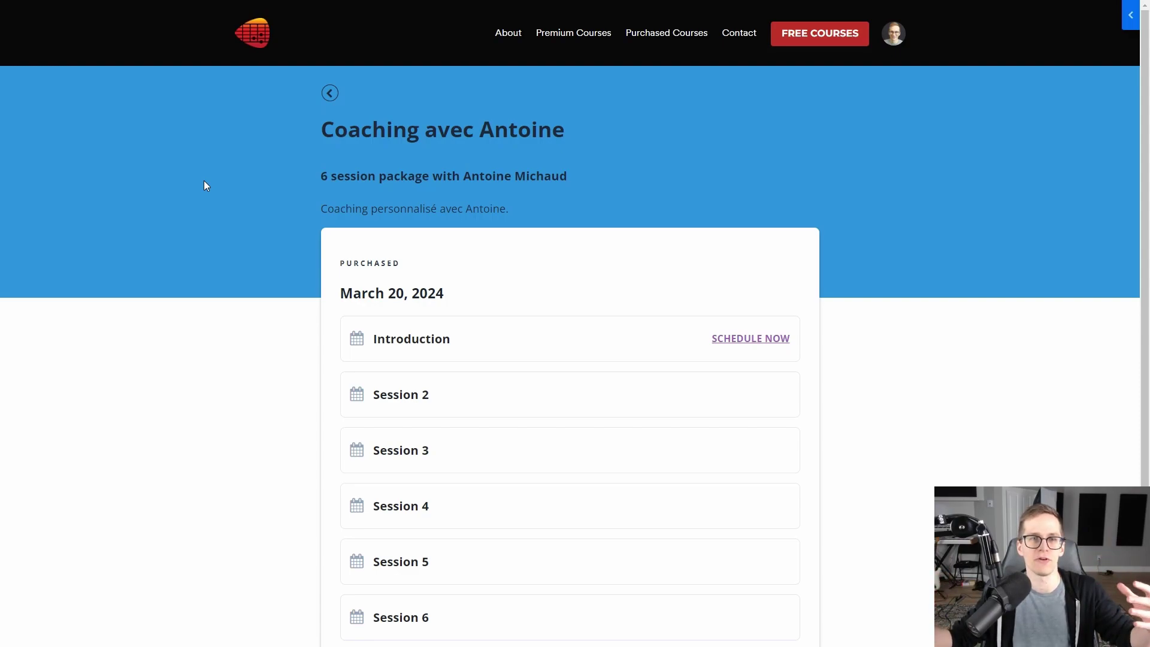
Step: Examine the program's title, description and session list in the client preview
{"action": "scroll", "coordinate": [275, 154], "scroll_direction": "down", "scroll_amount": 3}
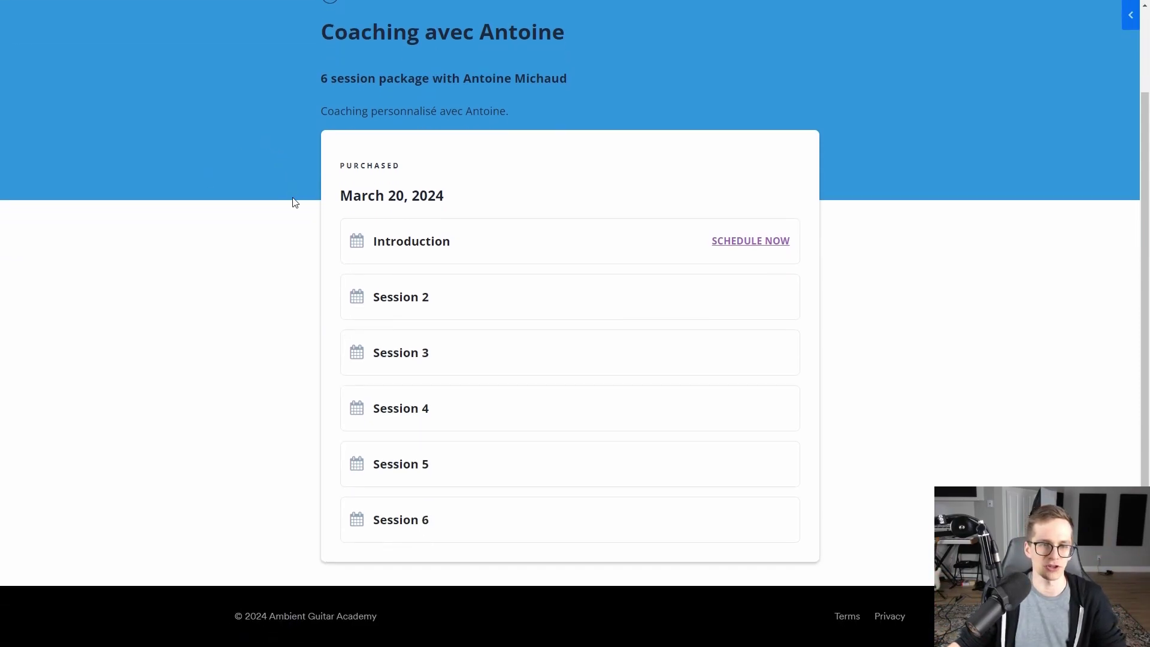
{"action": "scroll", "coordinate": [252, 228], "scroll_direction": "up", "scroll_amount": 3}
{"action": "scroll", "coordinate": [324, 237], "scroll_direction": "down", "scroll_amount": 2}
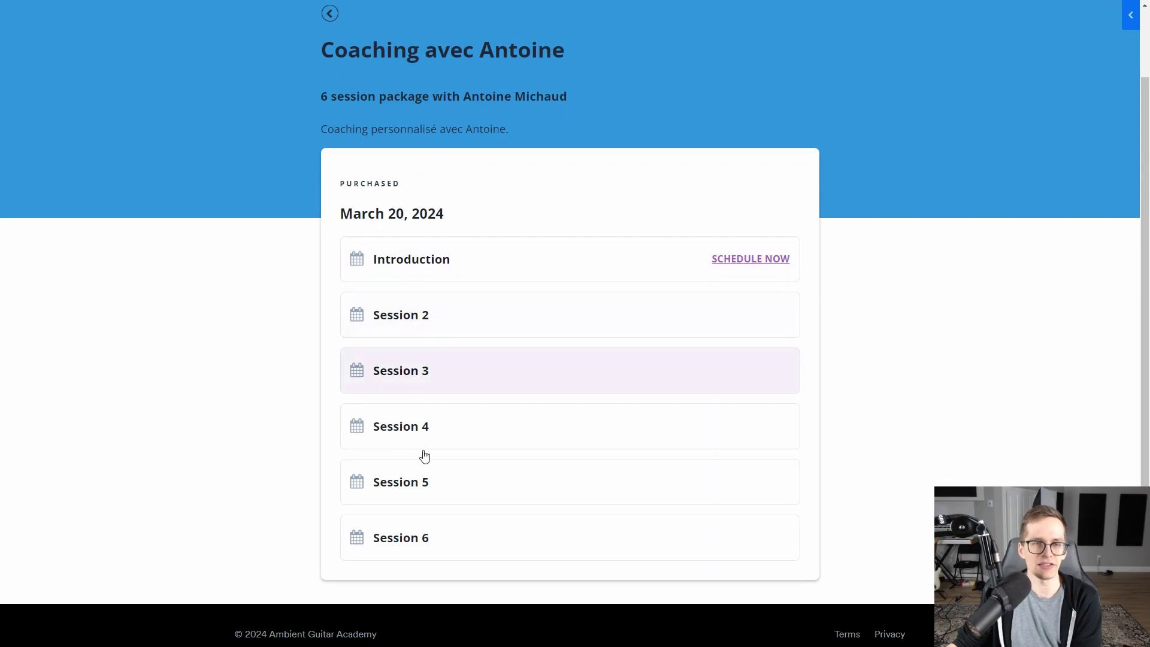
{"action": "scroll", "coordinate": [365, 108], "scroll_direction": "up", "scroll_amount": 2}
{"action": "left_click_drag", "start_coordinate": [324, 128], "coordinate": [579, 128]}
{"action": "left_click", "coordinate": [301, 175]}
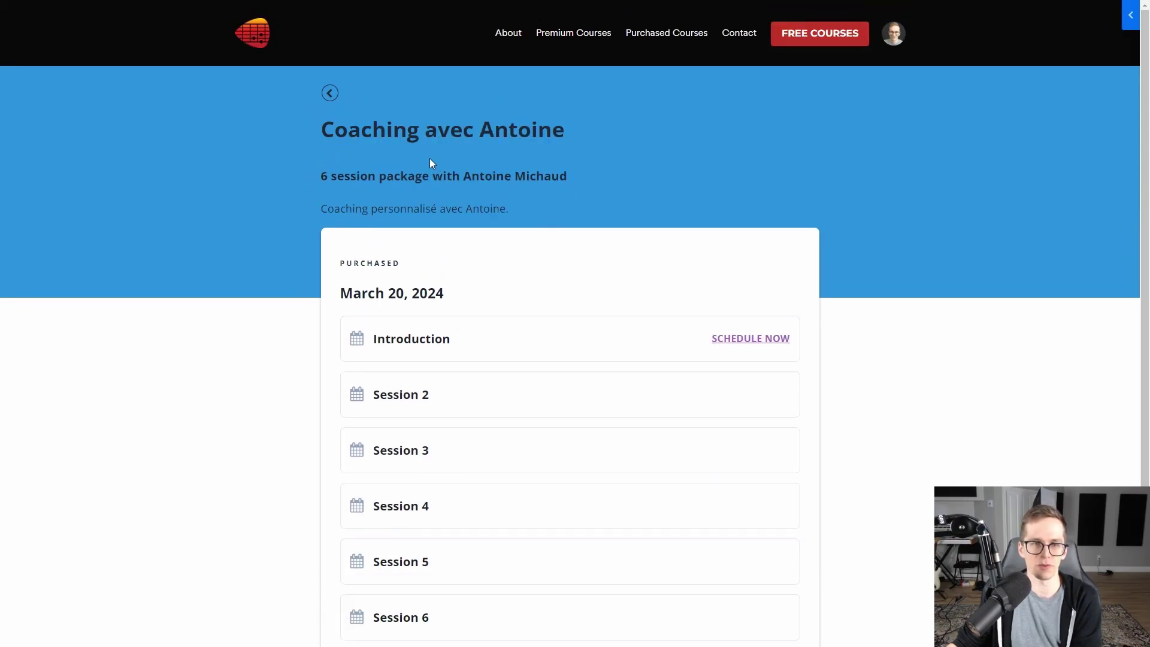
{"action": "scroll", "coordinate": [443, 137], "scroll_direction": "down", "scroll_amount": 2}
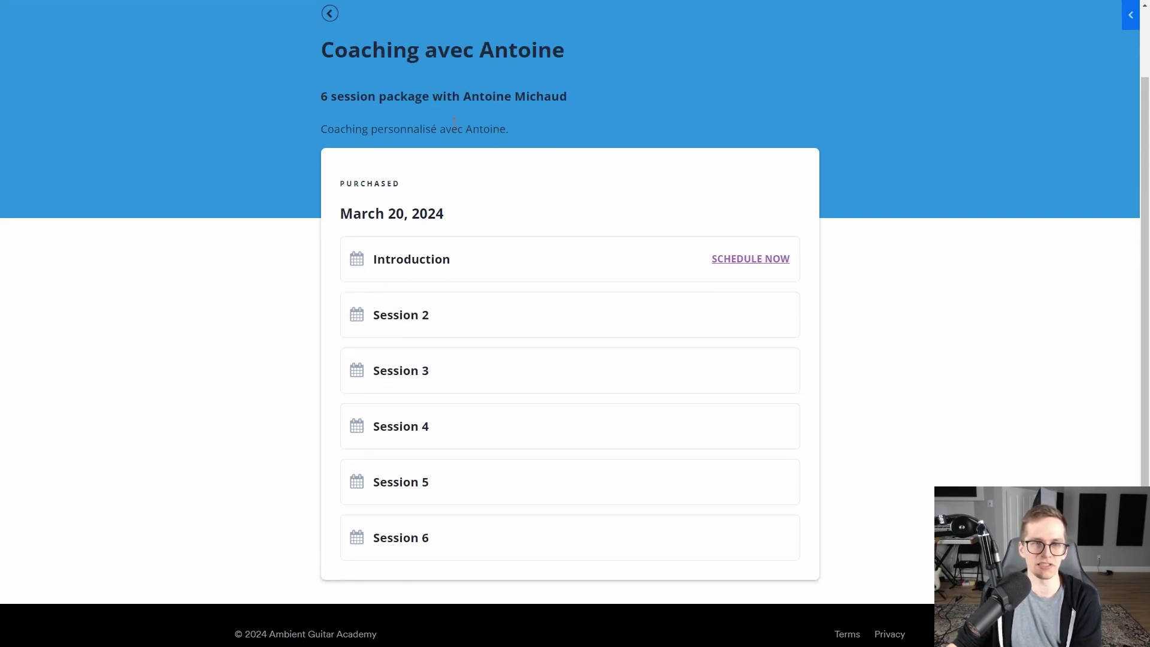
Step: Open the Introduction session in the preview and try checking off and unchecking both agenda items
{"action": "left_click", "coordinate": [409, 266]}
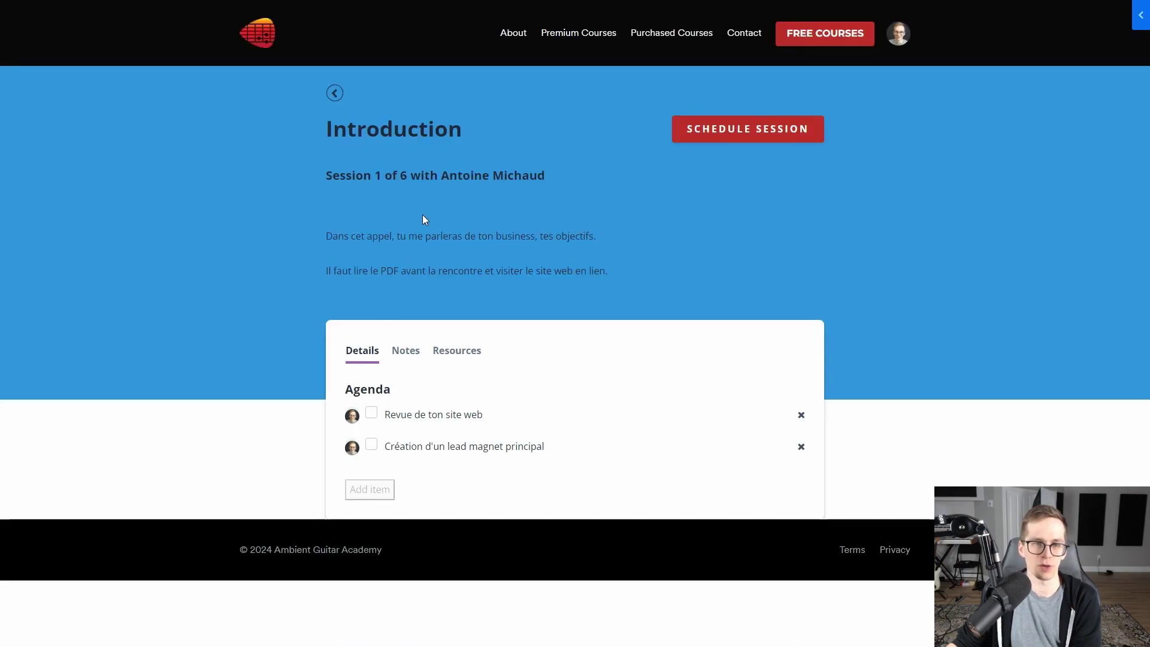
{"action": "left_click", "coordinate": [371, 415]}
{"action": "left_click", "coordinate": [371, 445]}
{"action": "left_click", "coordinate": [371, 445]}
{"action": "left_click", "coordinate": [372, 414]}
Step: Examine the shared and private notes areas of the Introduction session
{"action": "left_click", "coordinate": [402, 353]}
{"action": "scroll", "coordinate": [419, 347], "scroll_direction": "down", "scroll_amount": 3}
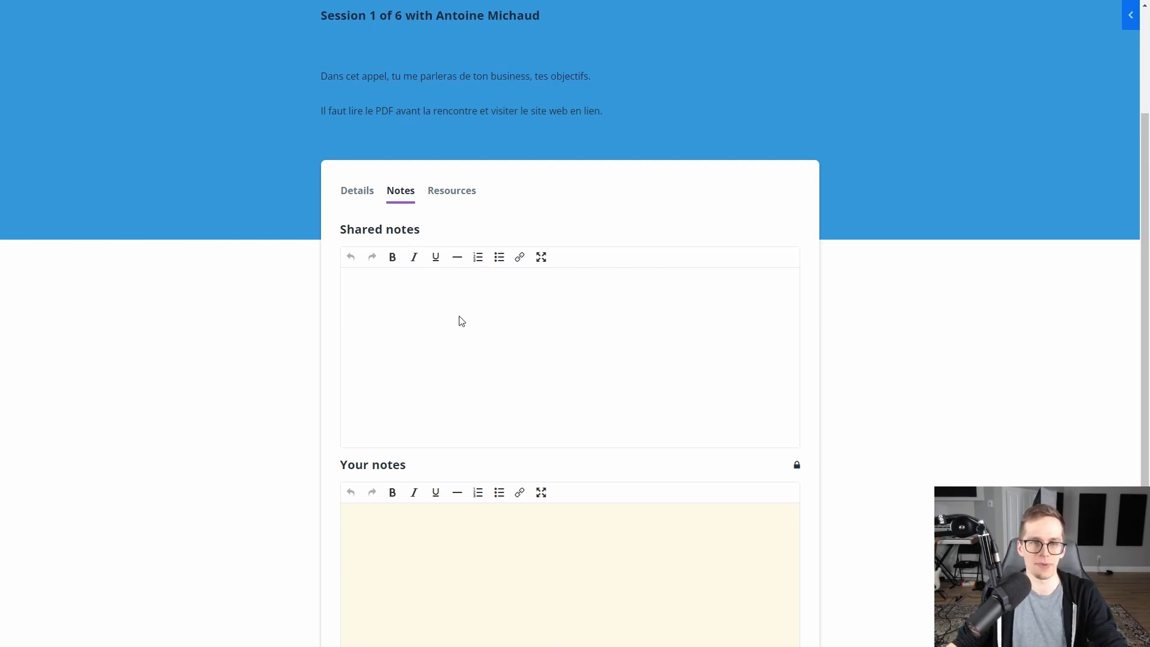
{"action": "left_click_drag", "start_coordinate": [344, 229], "coordinate": [484, 232]}
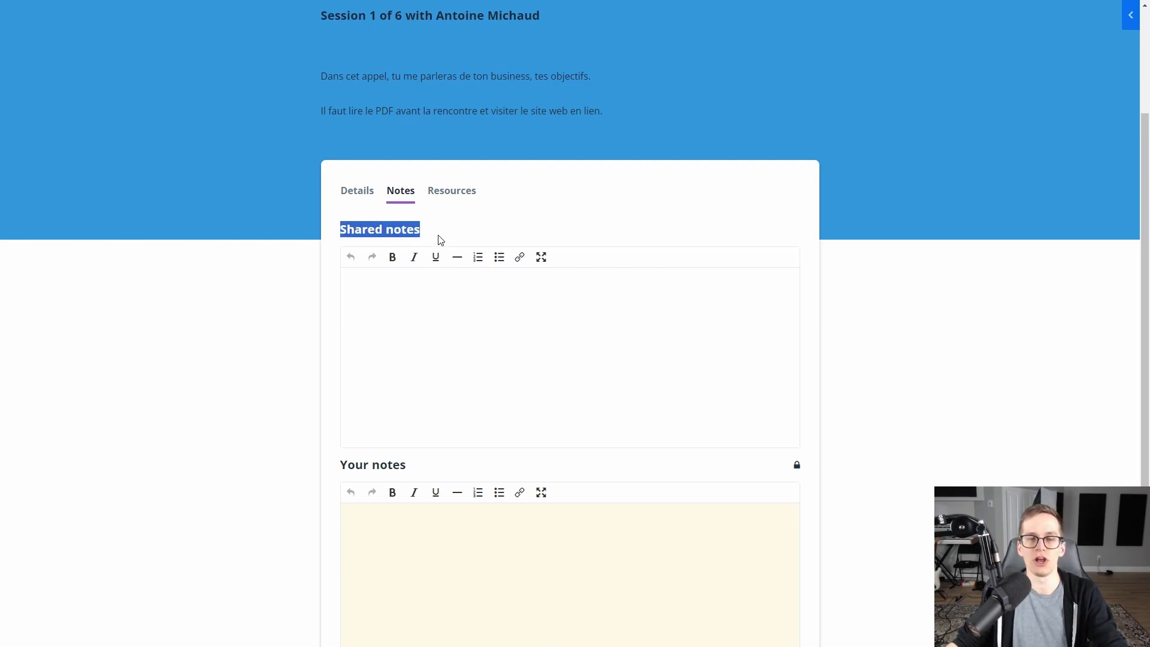
Step: Review the Introduction session's note editors and its resources, and return to the session details
{"action": "left_click", "coordinate": [438, 327]}
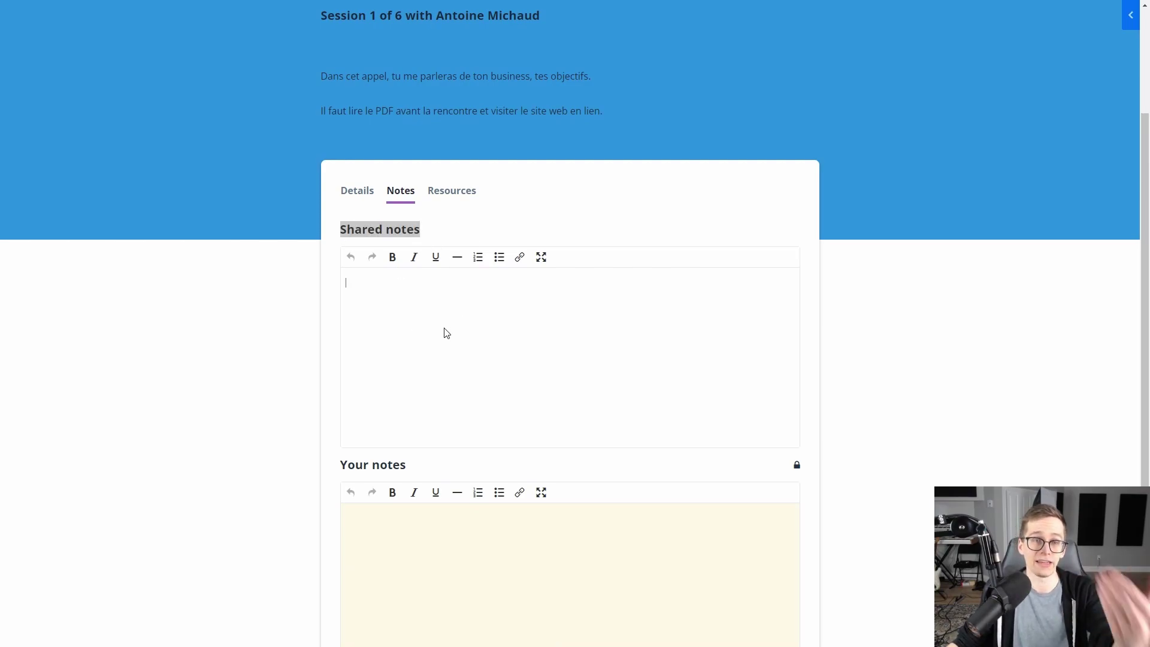
{"action": "scroll", "coordinate": [455, 287], "scroll_direction": "down", "scroll_amount": 3}
{"action": "left_click", "coordinate": [474, 390]}
{"action": "scroll", "coordinate": [426, 302], "scroll_direction": "up", "scroll_amount": 3}
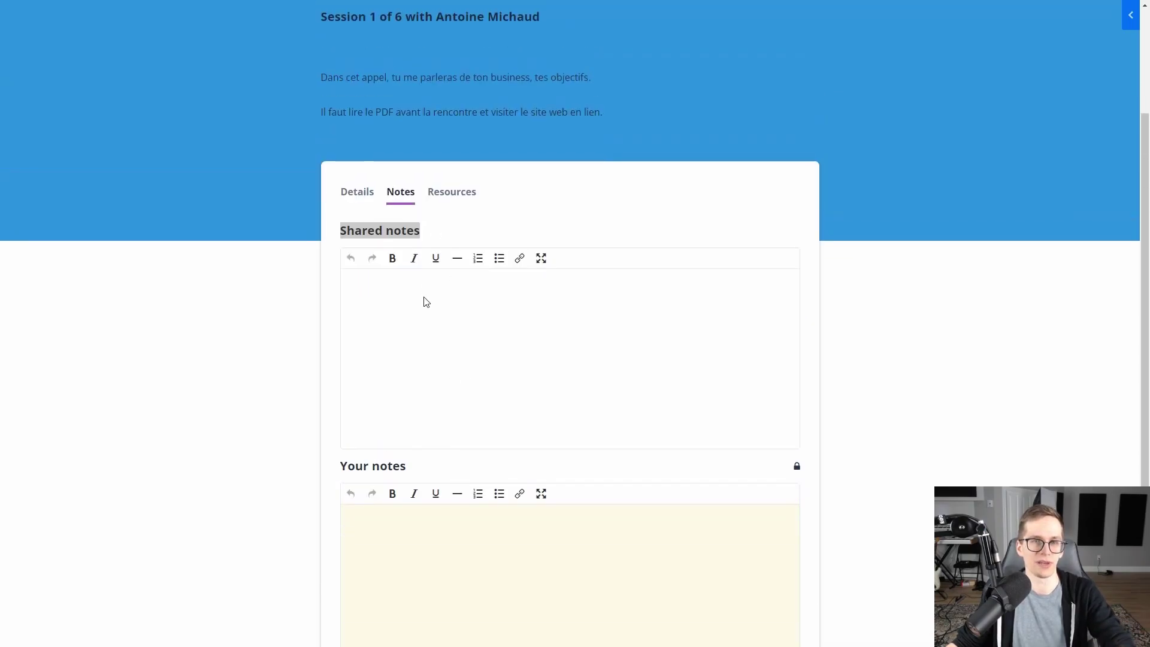
{"action": "scroll", "coordinate": [497, 357], "scroll_direction": "down", "scroll_amount": 1}
{"action": "scroll", "coordinate": [467, 357], "scroll_direction": "up", "scroll_amount": 3}
{"action": "left_click", "coordinate": [469, 355]}
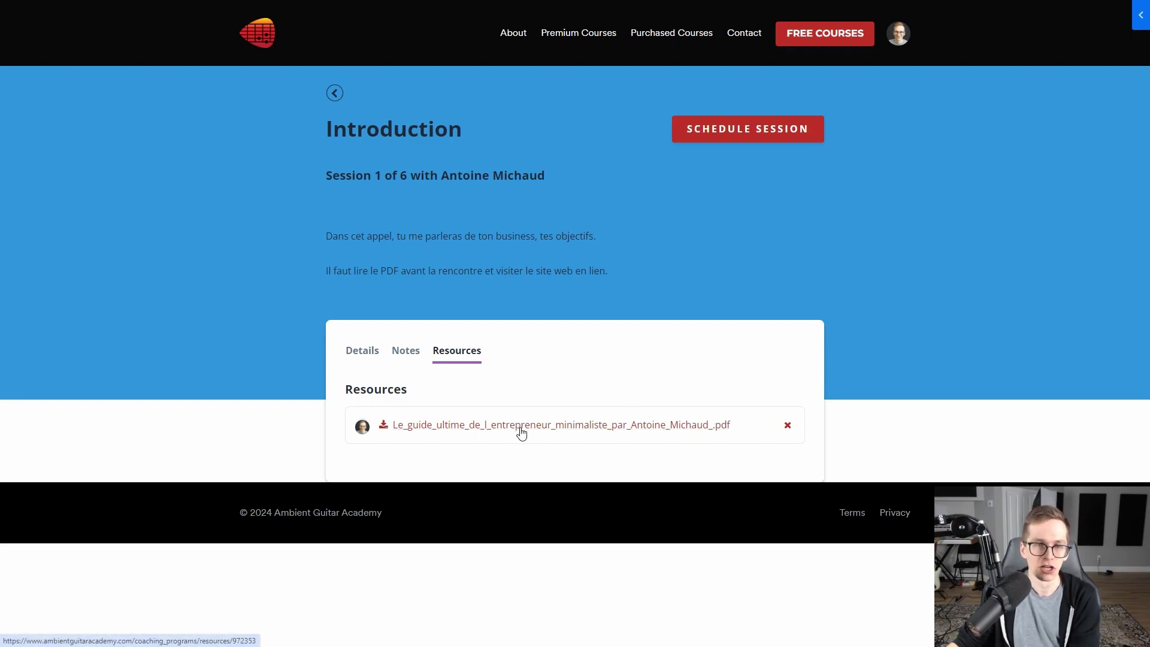
{"action": "left_click", "coordinate": [362, 353]}
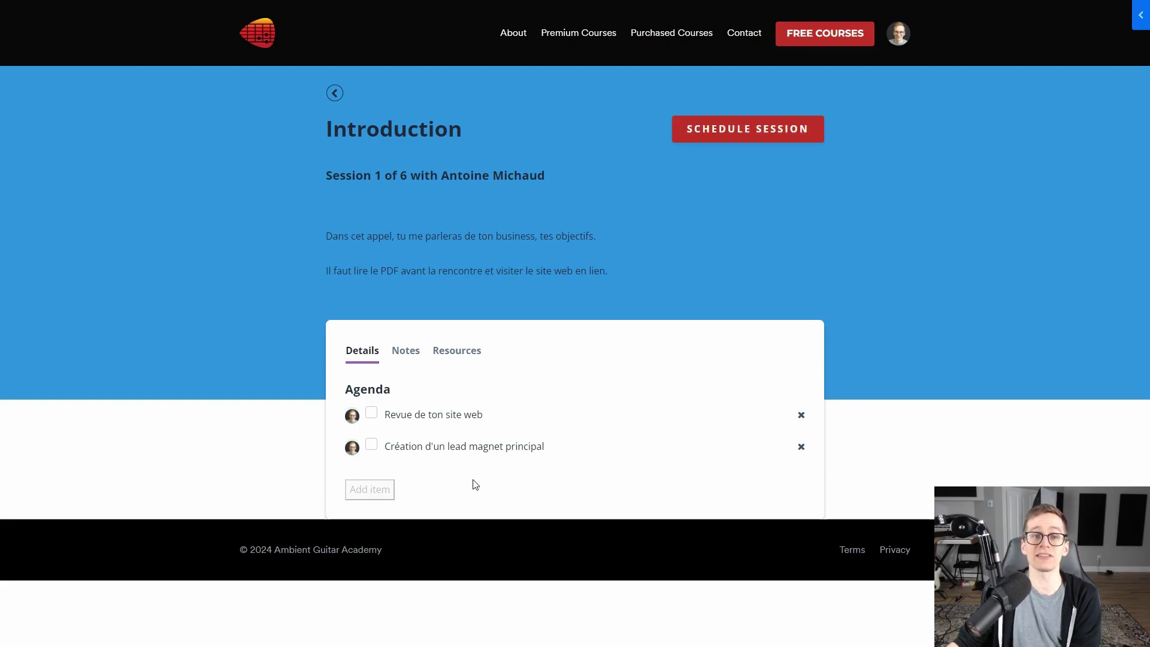
Step: Open scheduling for the Introduction session and check the time slots offered on March 25, 26, 27 and 28
{"action": "left_click", "coordinate": [745, 134]}
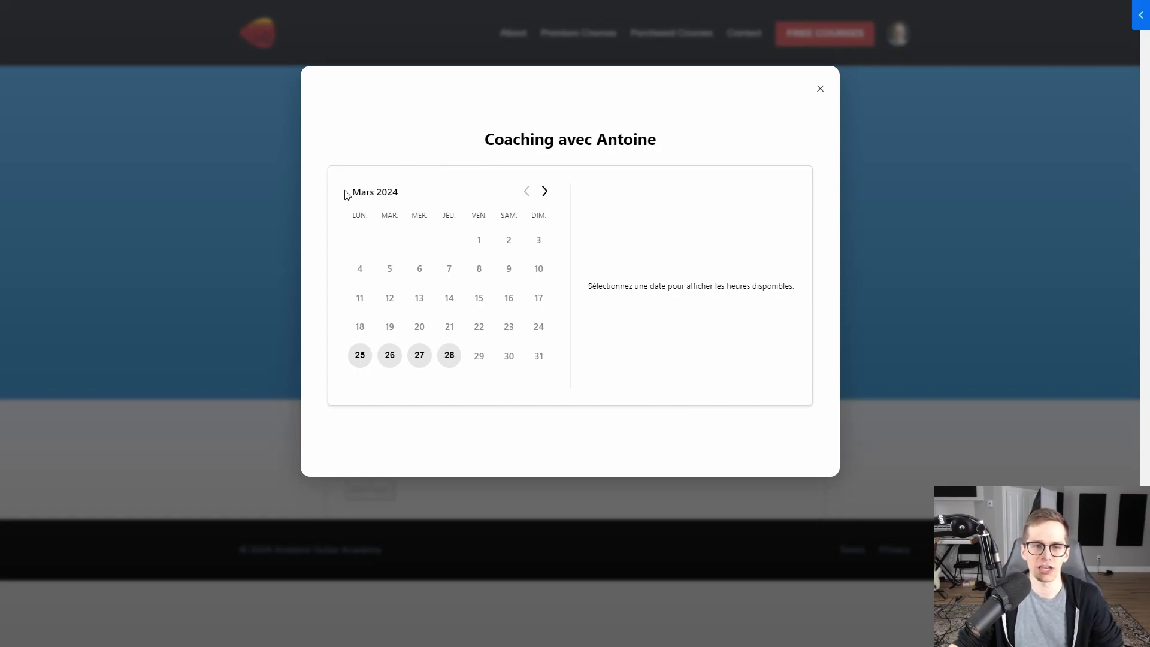
{"action": "left_click", "coordinate": [359, 357]}
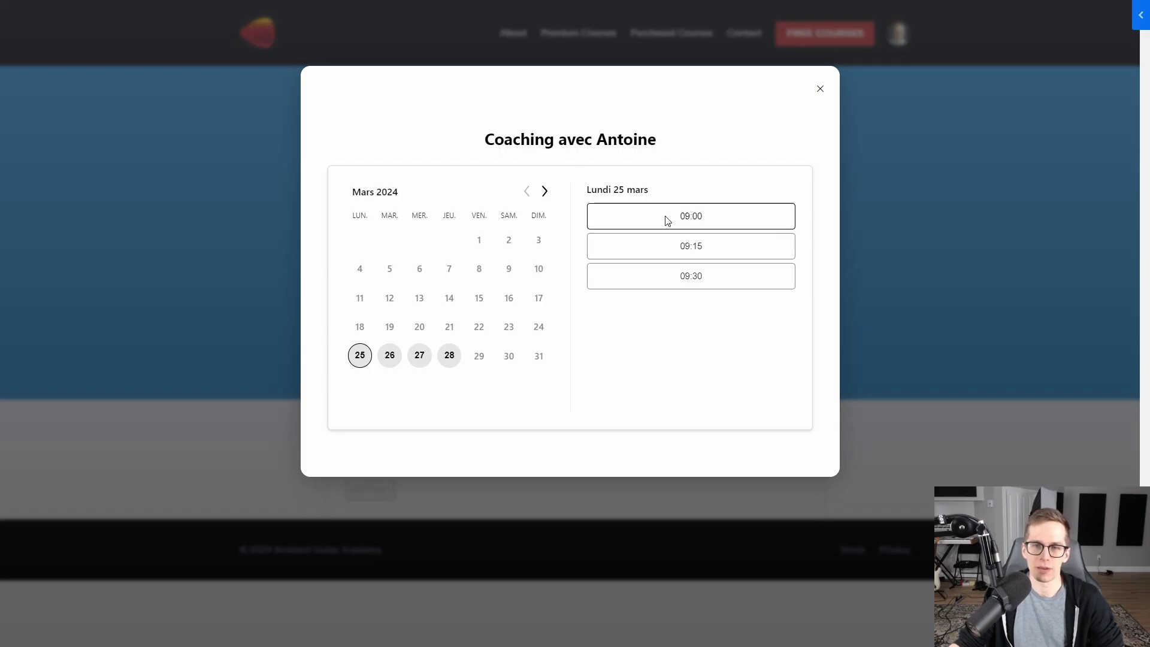
{"action": "left_click", "coordinate": [395, 356]}
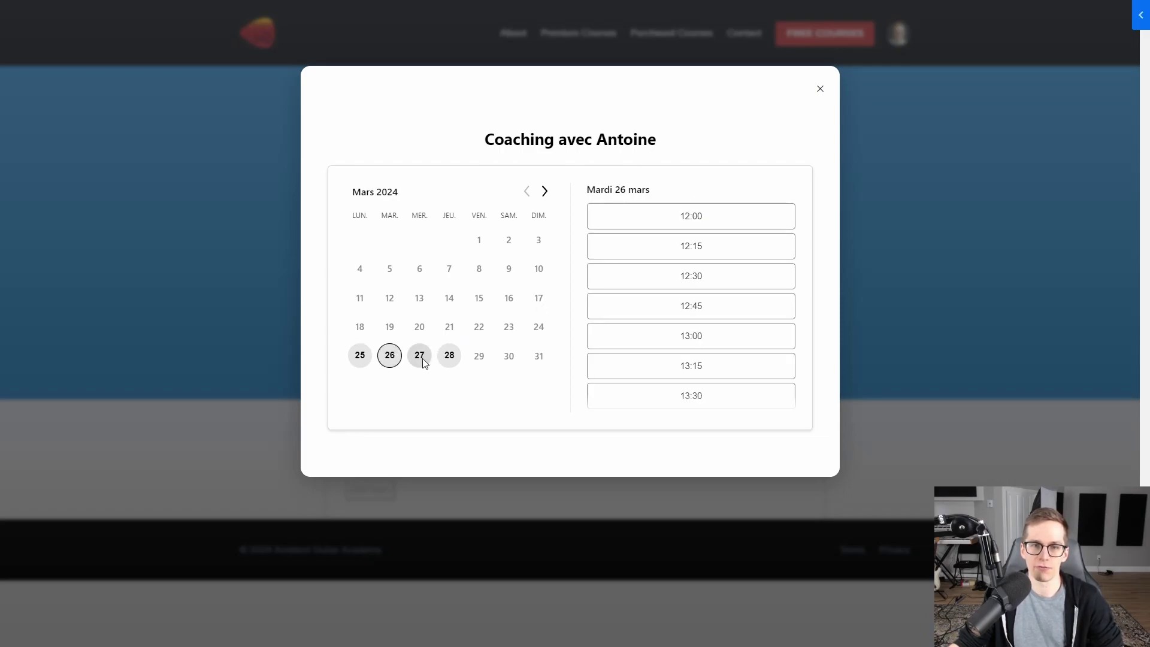
{"action": "left_click", "coordinate": [421, 361]}
{"action": "left_click", "coordinate": [450, 358]}
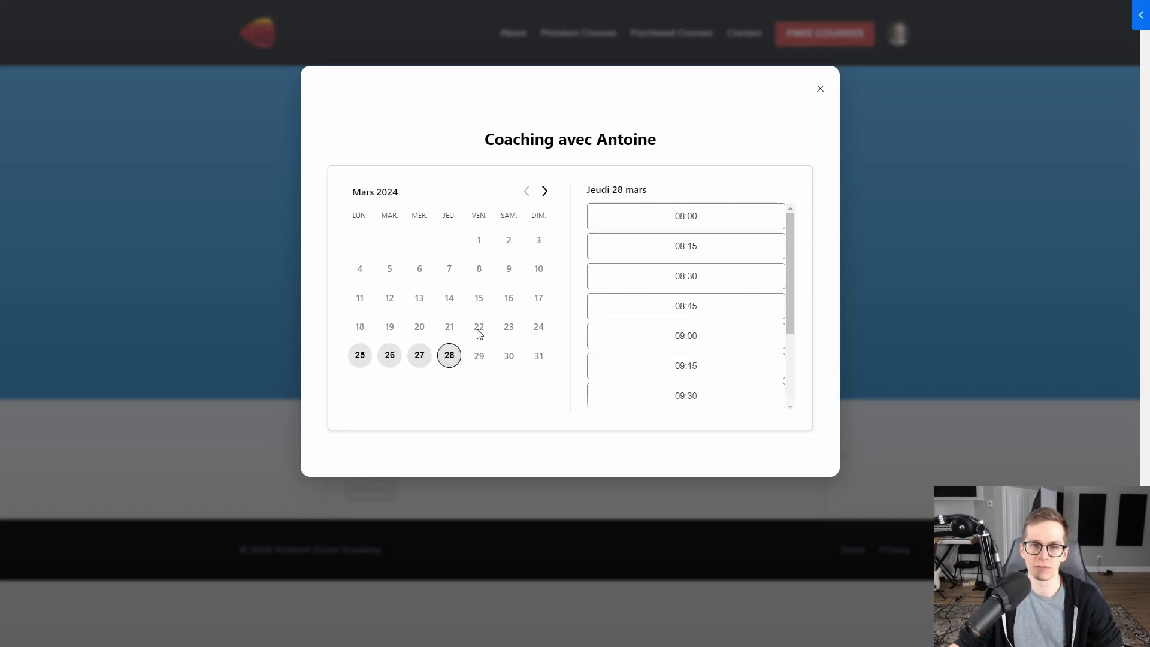
Step: Try the 12:00 slot on April 9 in the scheduling calendar and close it without confirming the booking
{"action": "left_click", "coordinate": [544, 192]}
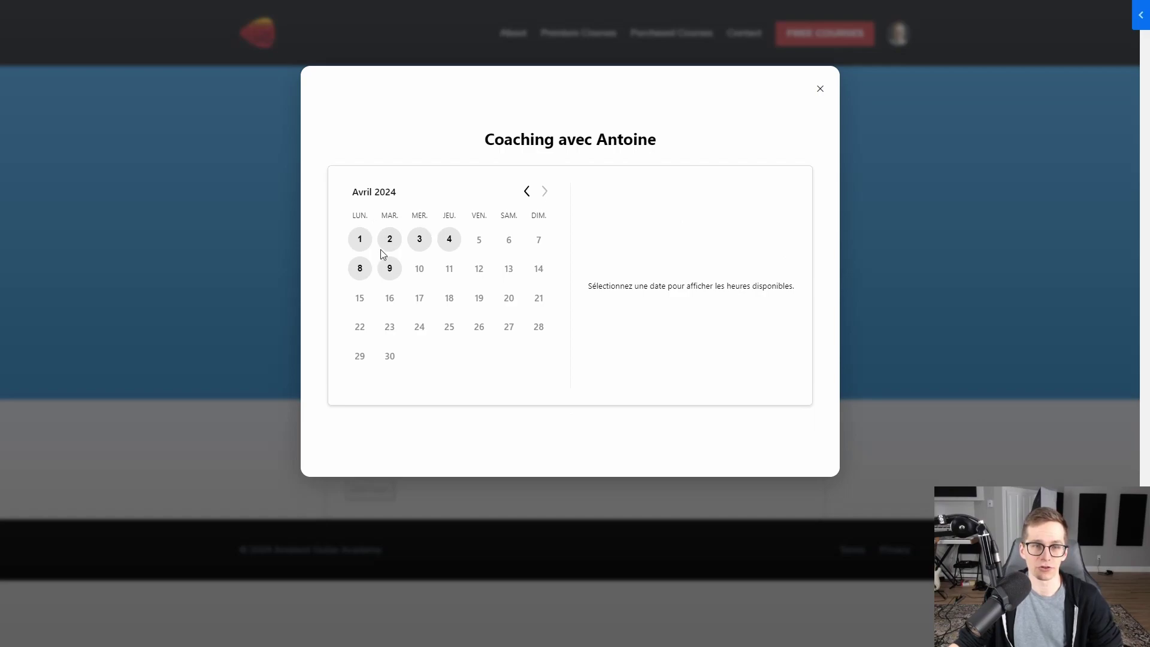
{"action": "left_click", "coordinate": [394, 270]}
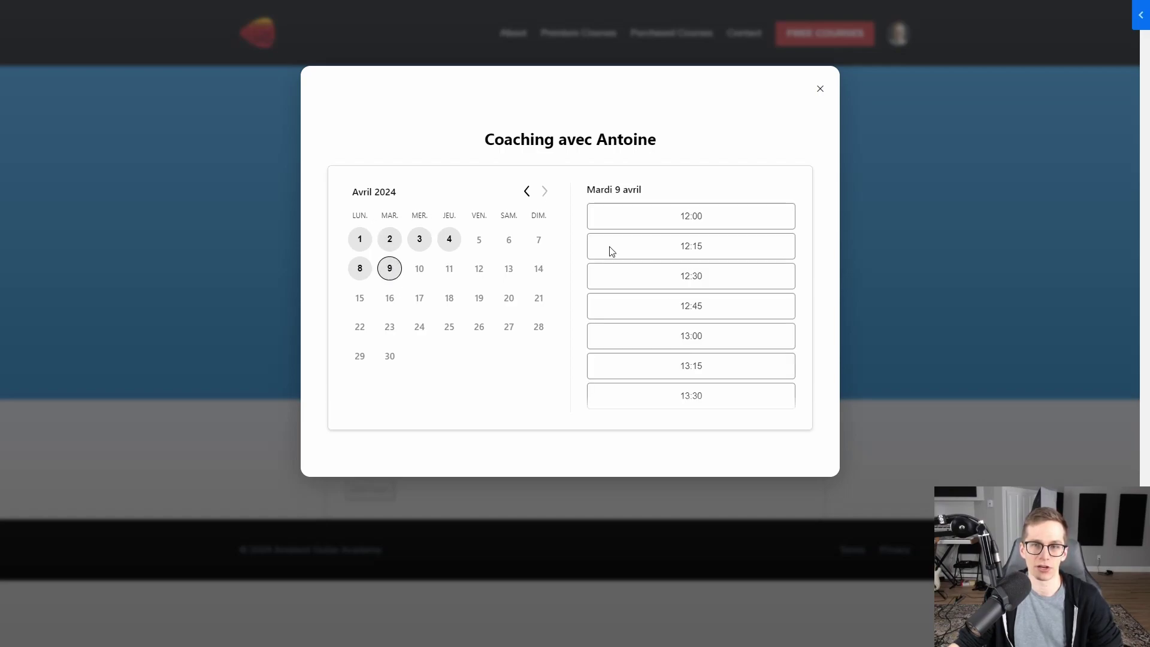
{"action": "left_click", "coordinate": [692, 220]}
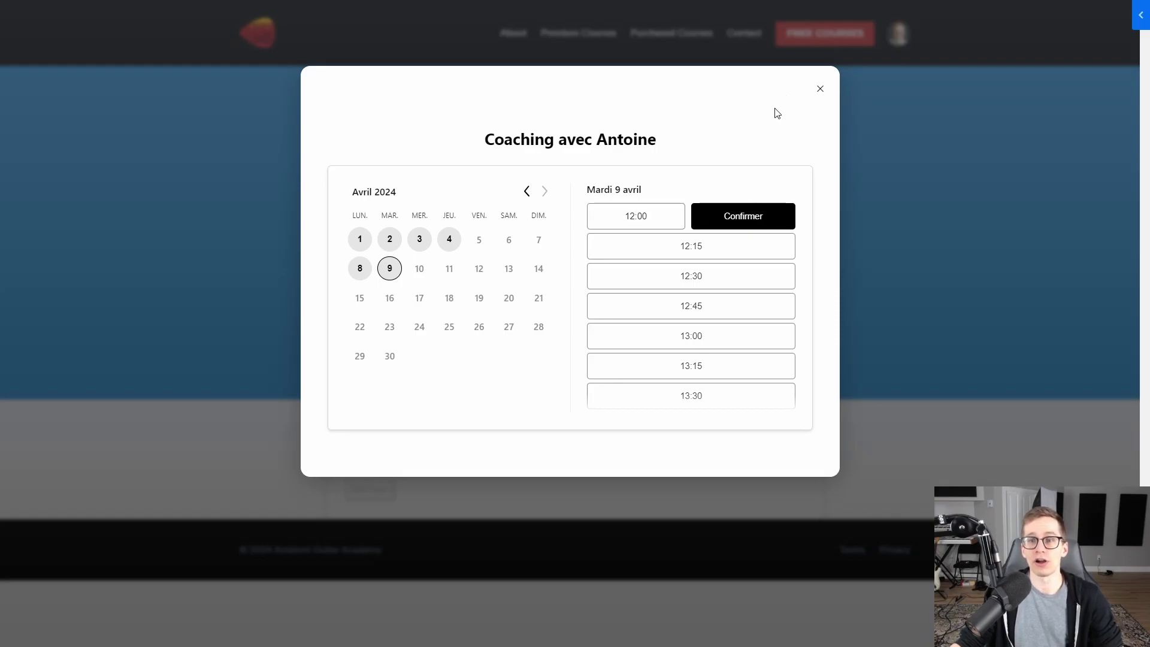
{"action": "left_click", "coordinate": [819, 91]}
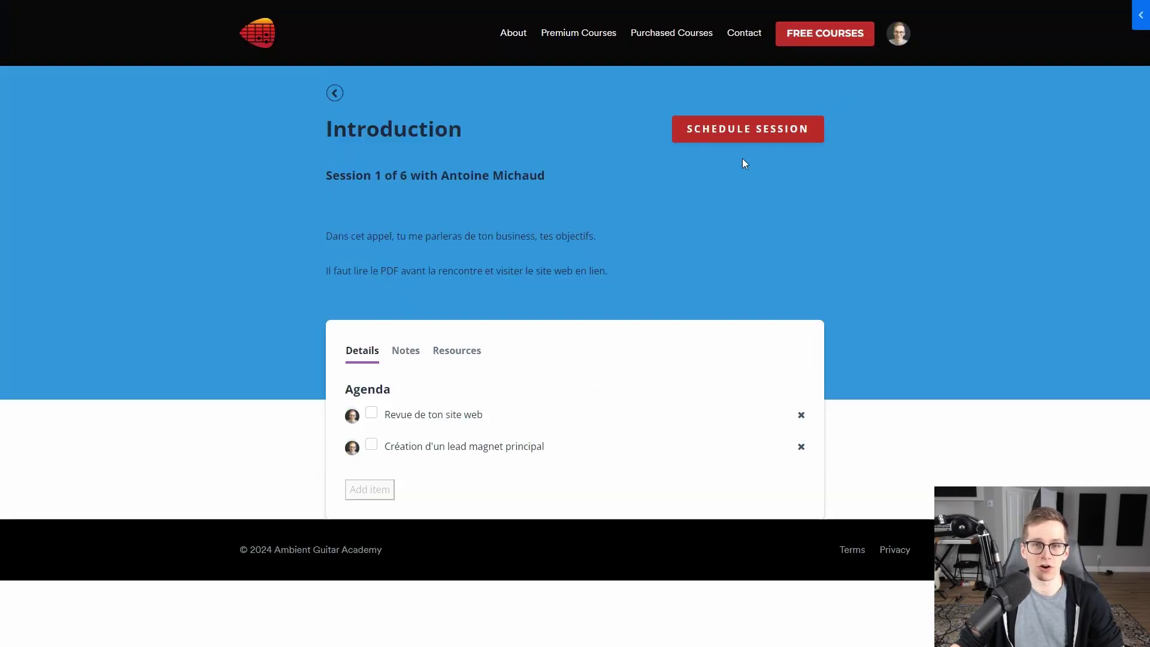
Step: Open Session 2 from the program preview, look at its scheduling window, close it and return to the session list
{"action": "key", "text": "alt+Left"}
{"action": "scroll", "coordinate": [613, 207], "scroll_direction": "up", "scroll_amount": 1}
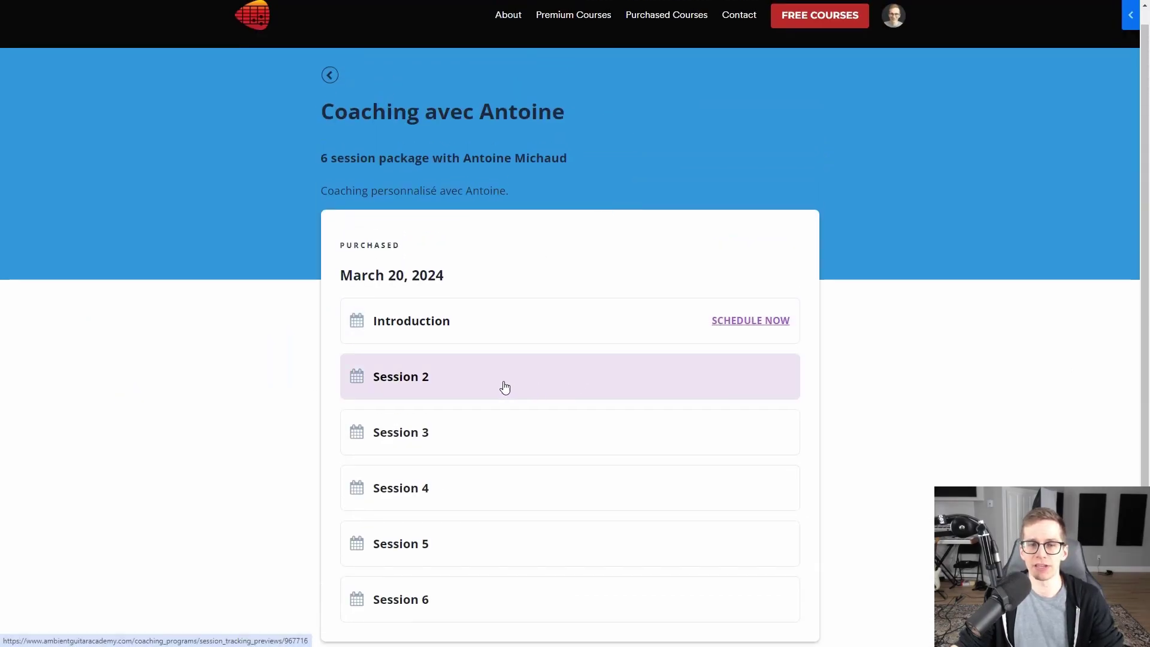
{"action": "left_click", "coordinate": [442, 389]}
{"action": "left_click", "coordinate": [751, 132]}
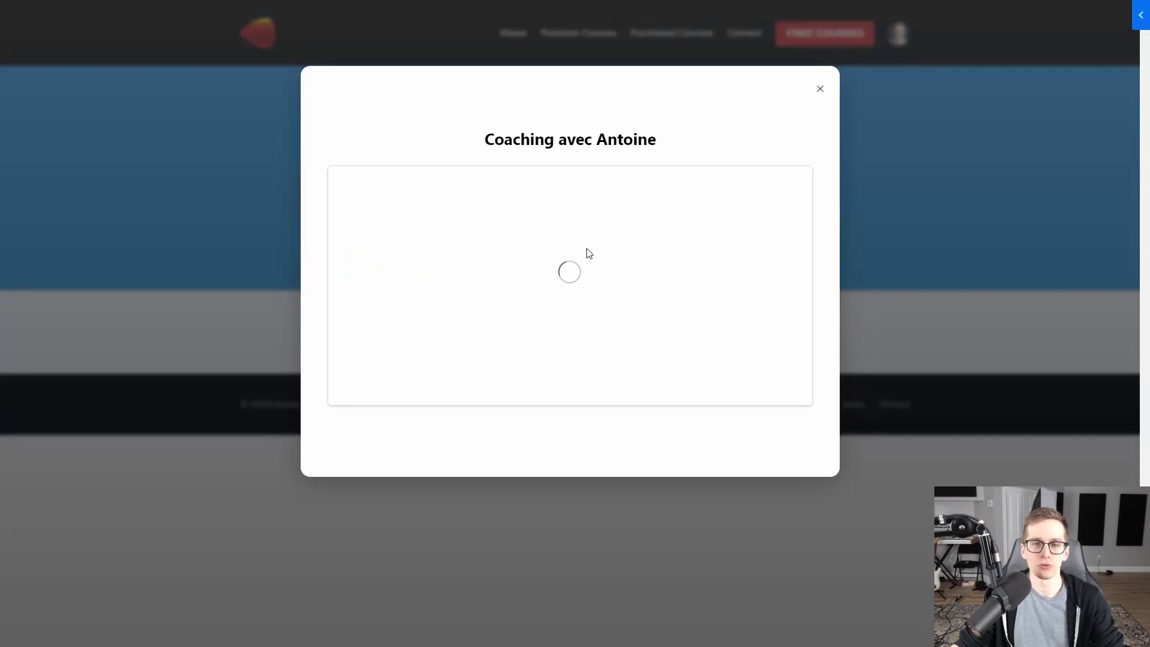
{"action": "left_click", "coordinate": [820, 90]}
{"action": "key", "text": "alt+Left"}
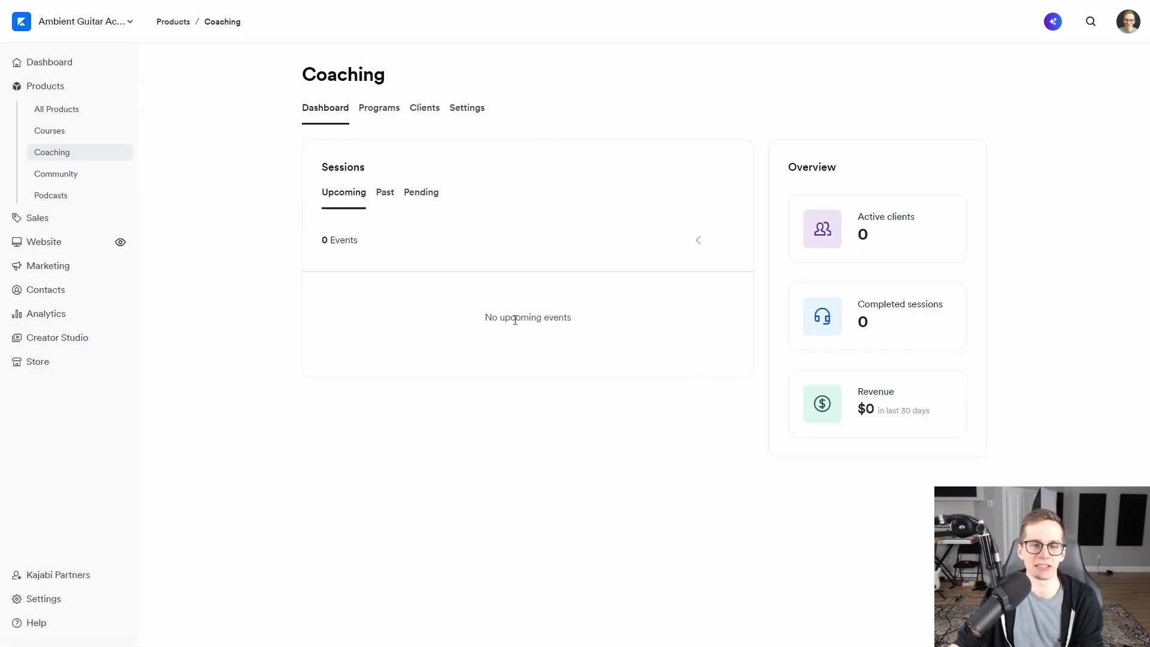
Step: Check the coaching dashboard's upcoming events, and get the link of the 1:1 coaching program's $997.00 offer
{"action": "left_click_drag", "start_coordinate": [486, 317], "coordinate": [605, 324]}
{"action": "left_click", "coordinate": [462, 335]}
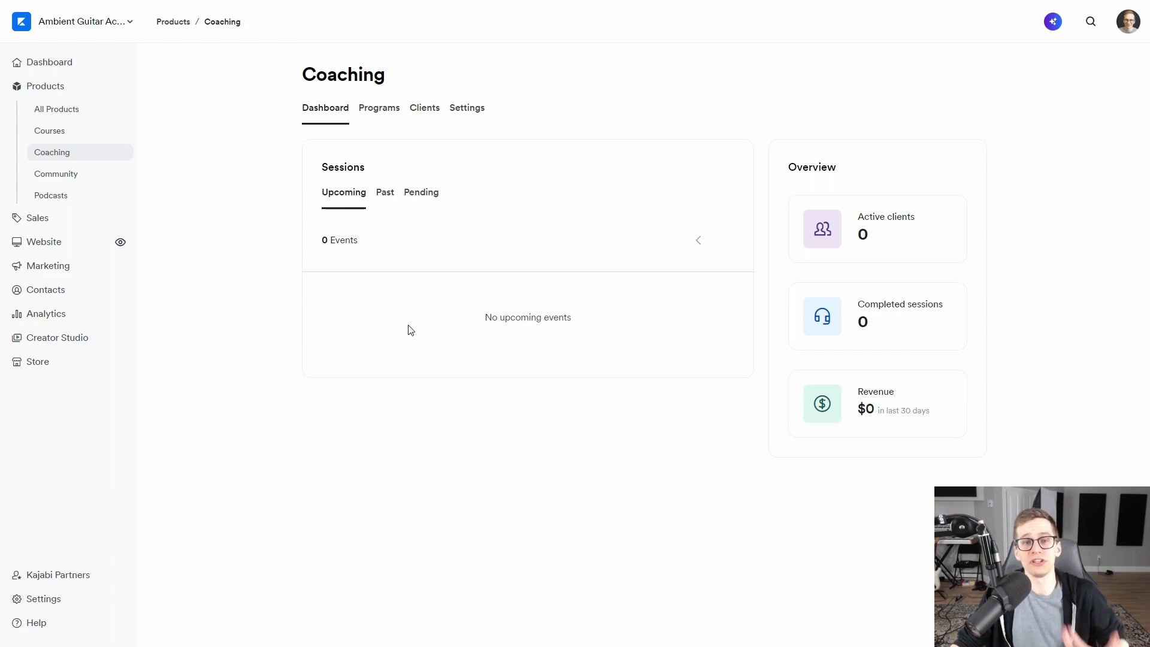
{"action": "left_click", "coordinate": [380, 111]}
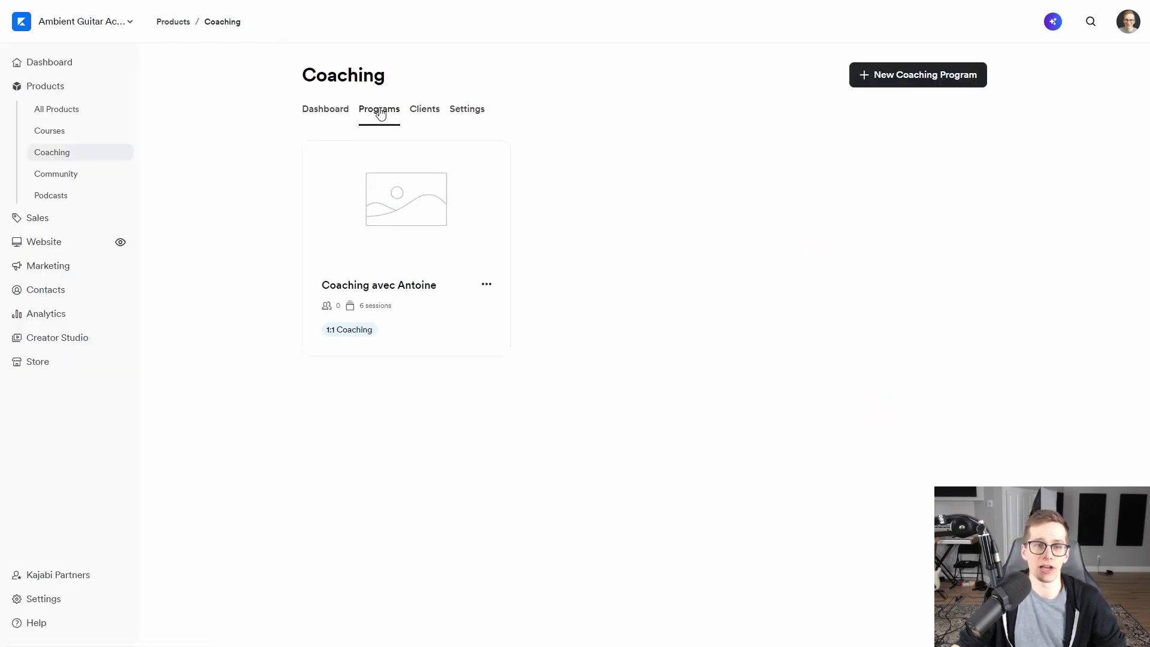
{"action": "left_click", "coordinate": [388, 291]}
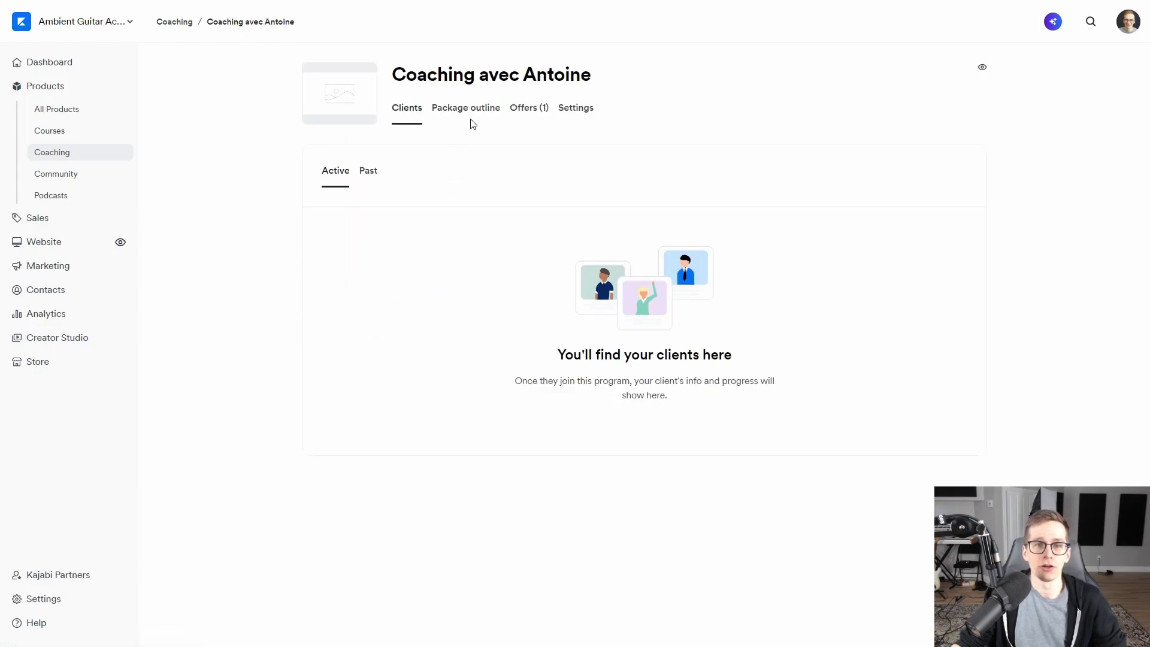
{"action": "left_click", "coordinate": [527, 110]}
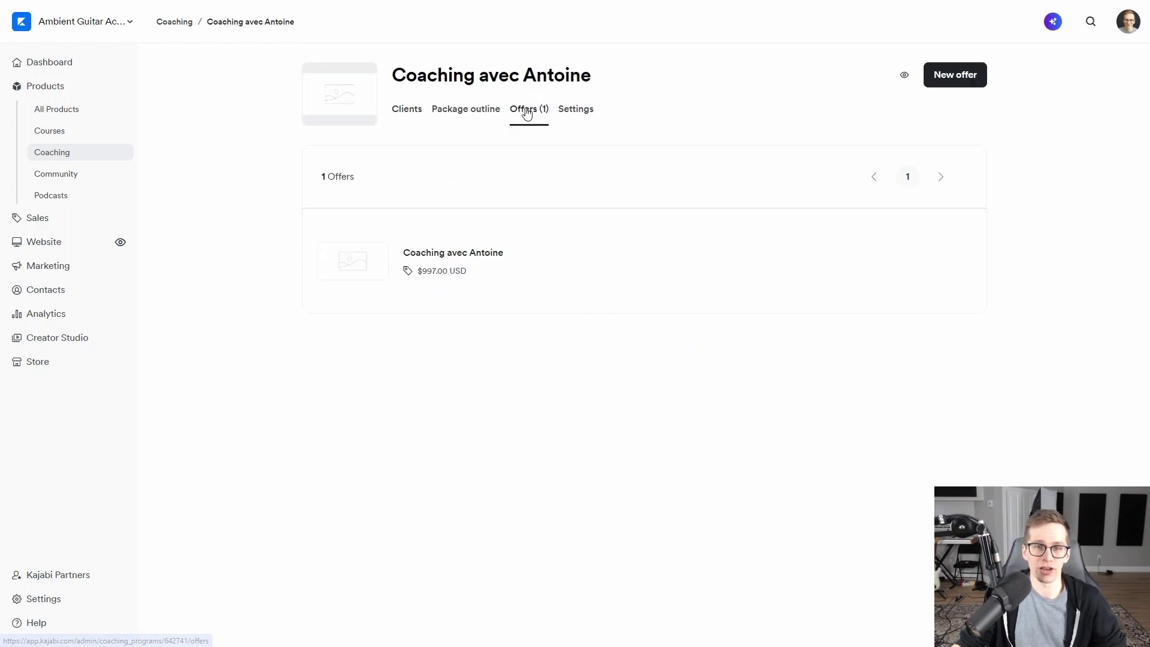
{"action": "left_click", "coordinate": [444, 255]}
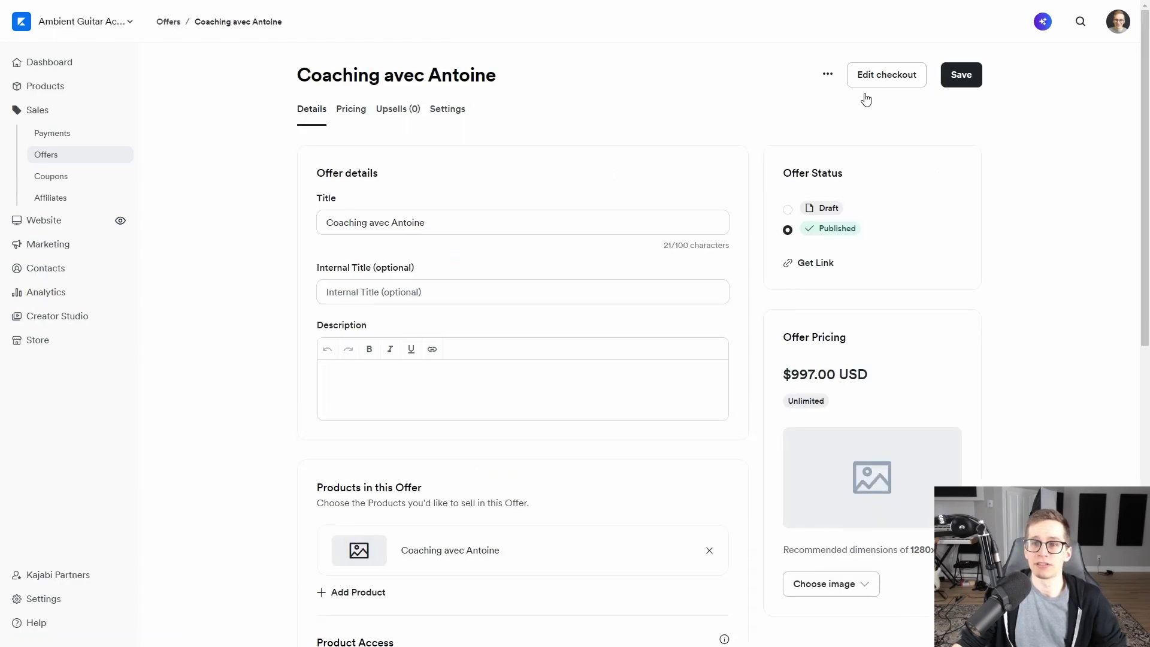
{"action": "left_click", "coordinate": [810, 264]}
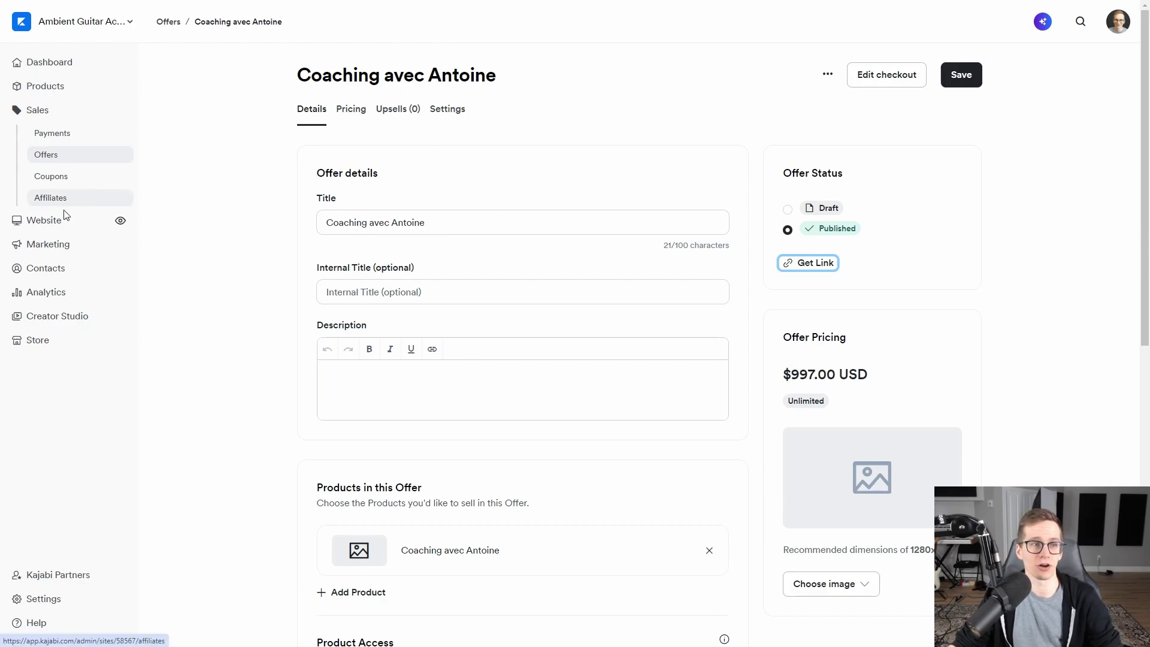
Step: Go back to the coaching section among the site's products
{"action": "left_click", "coordinate": [59, 86]}
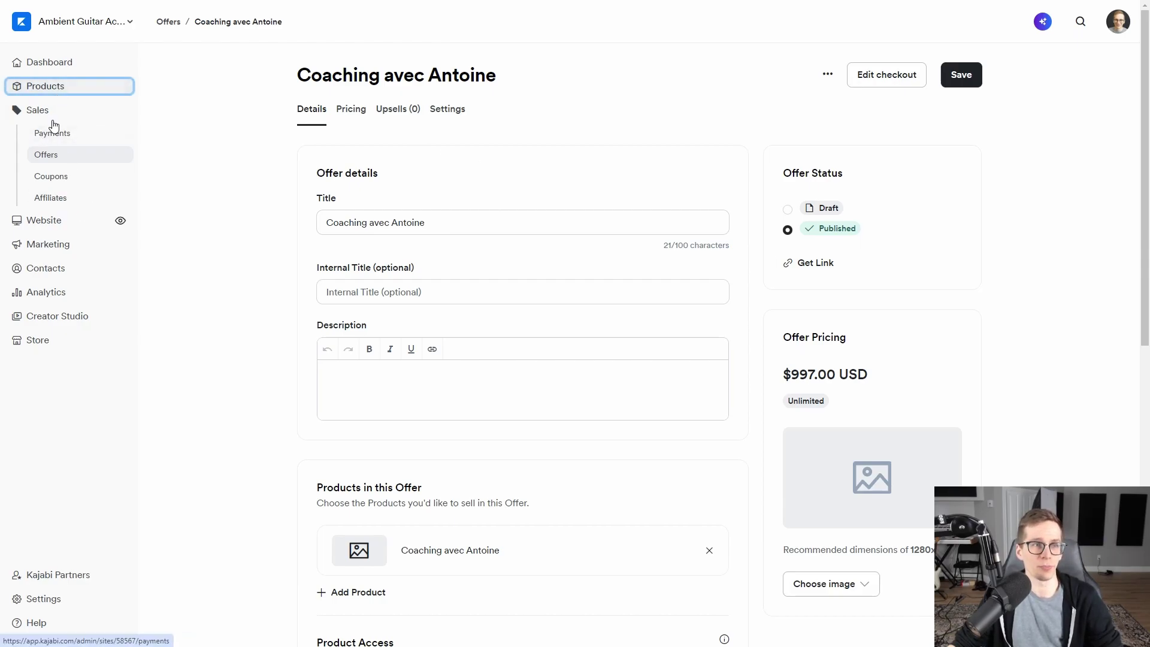
{"action": "left_click", "coordinate": [55, 157]}
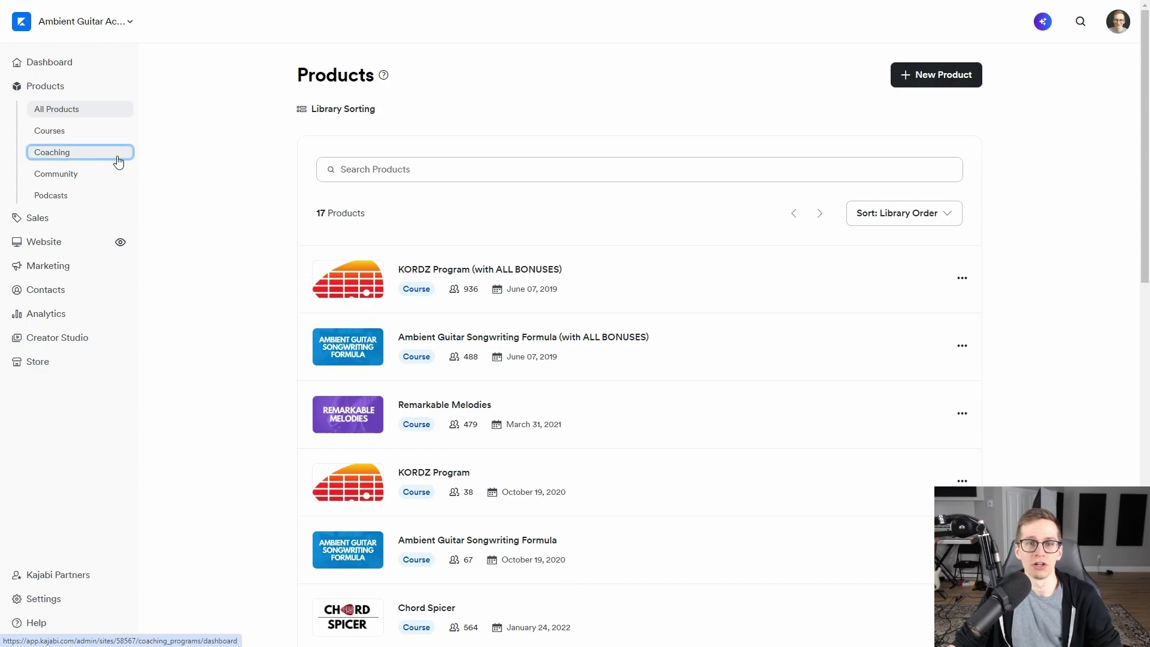